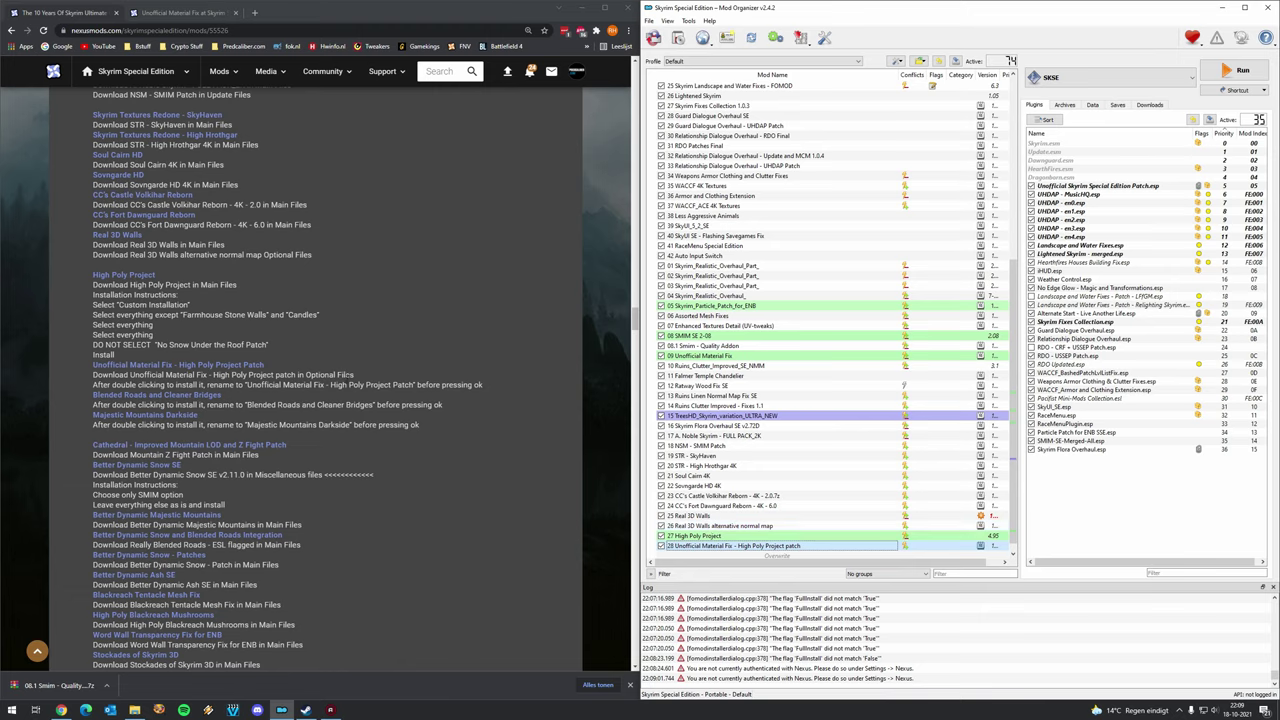
Check the Blended Roads and Cleaner Bridges download page from the guide link.
right_click(201, 398)
left_click(240, 404)
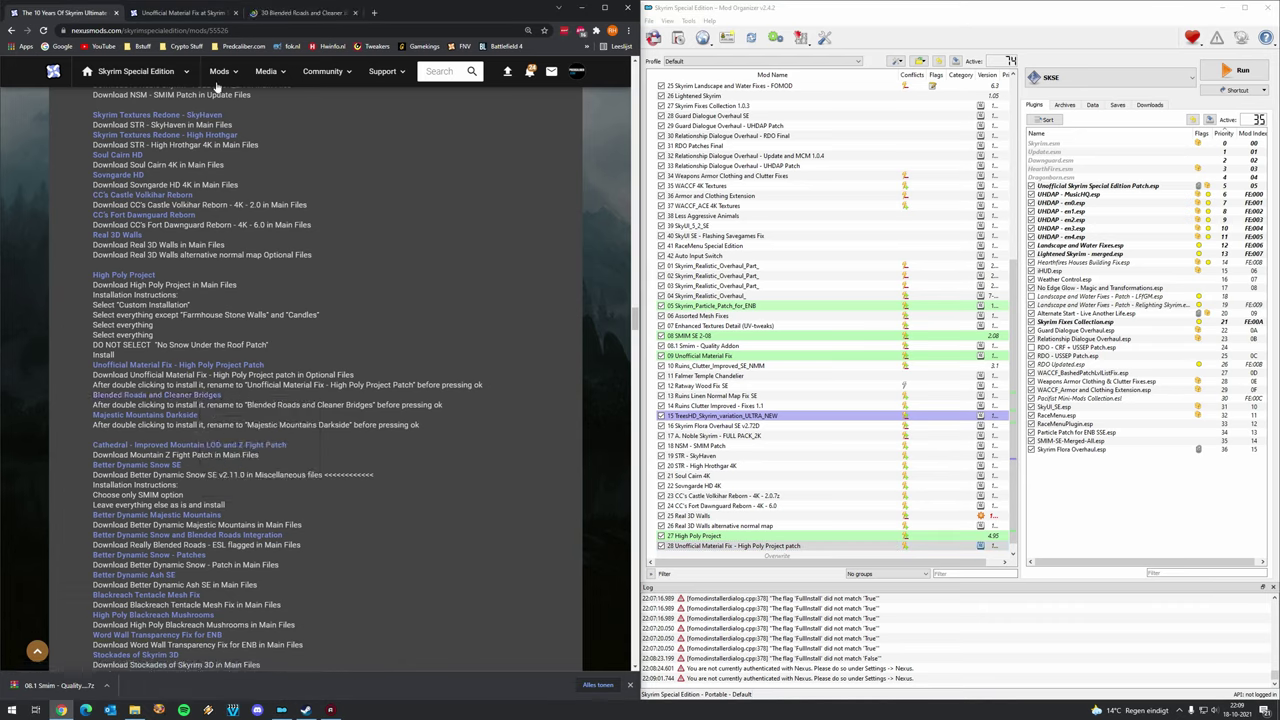
left_click(238, 13)
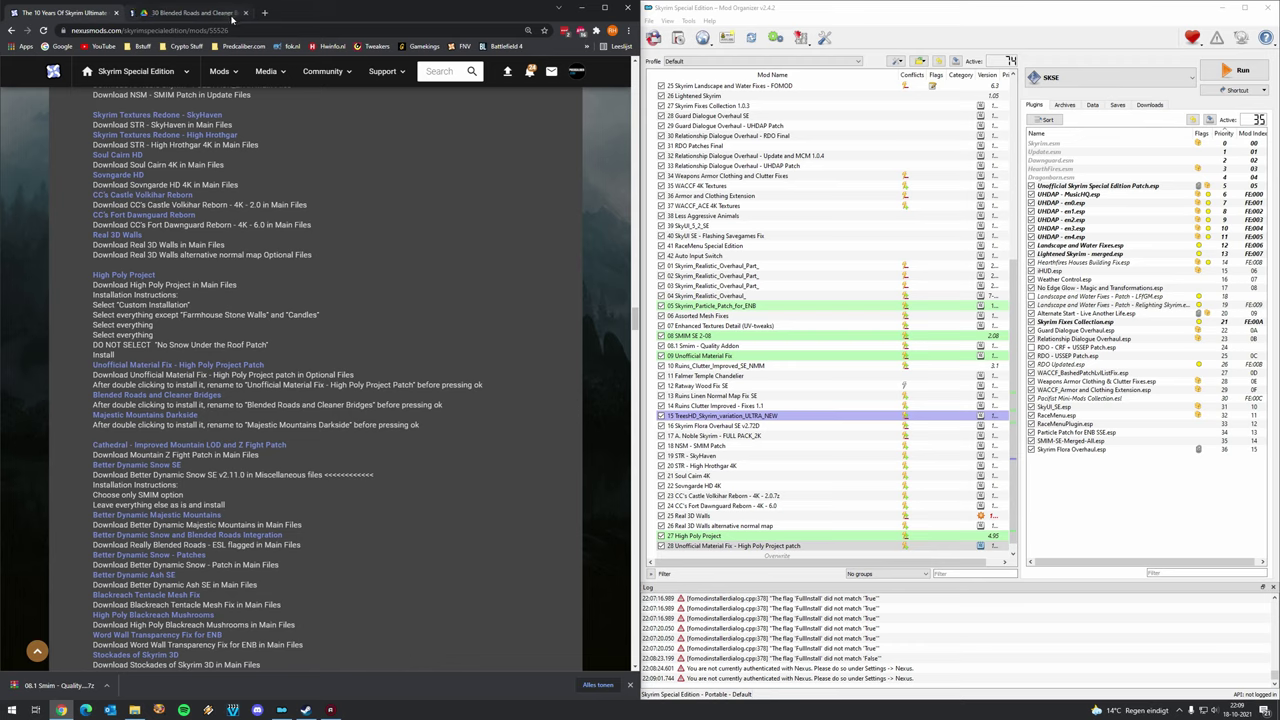
left_click(200, 13)
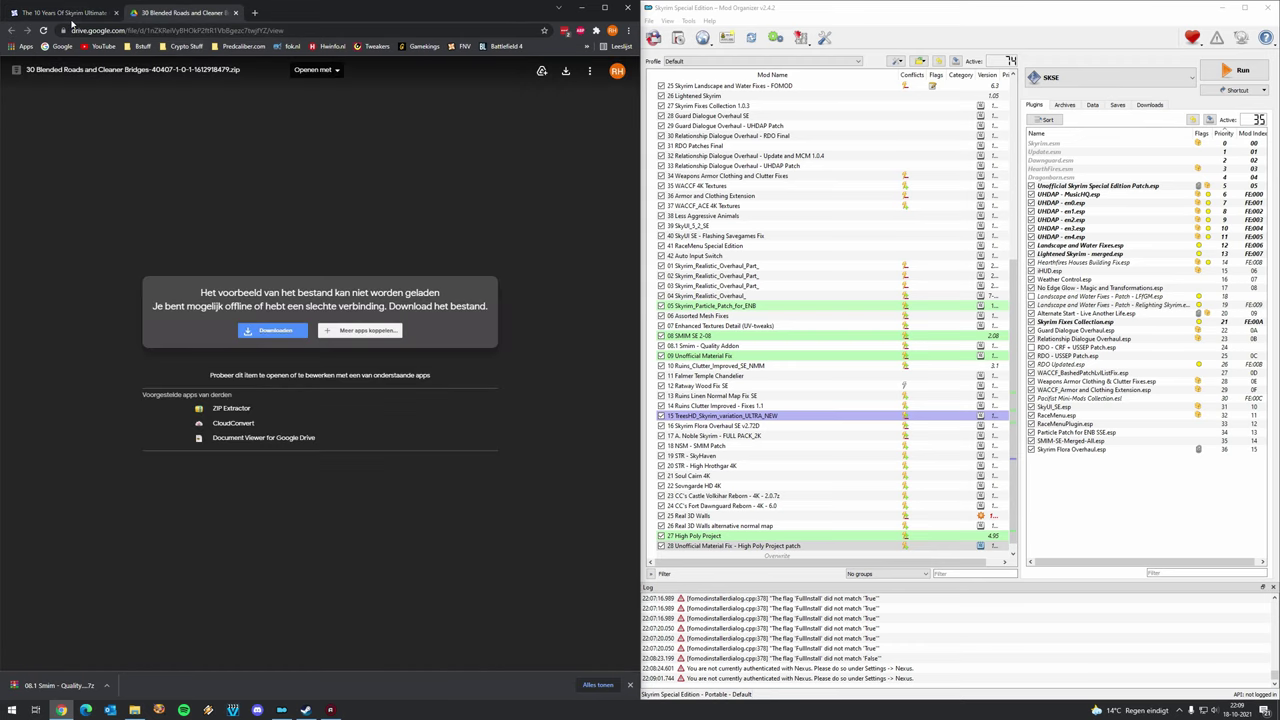
left_click(238, 13)
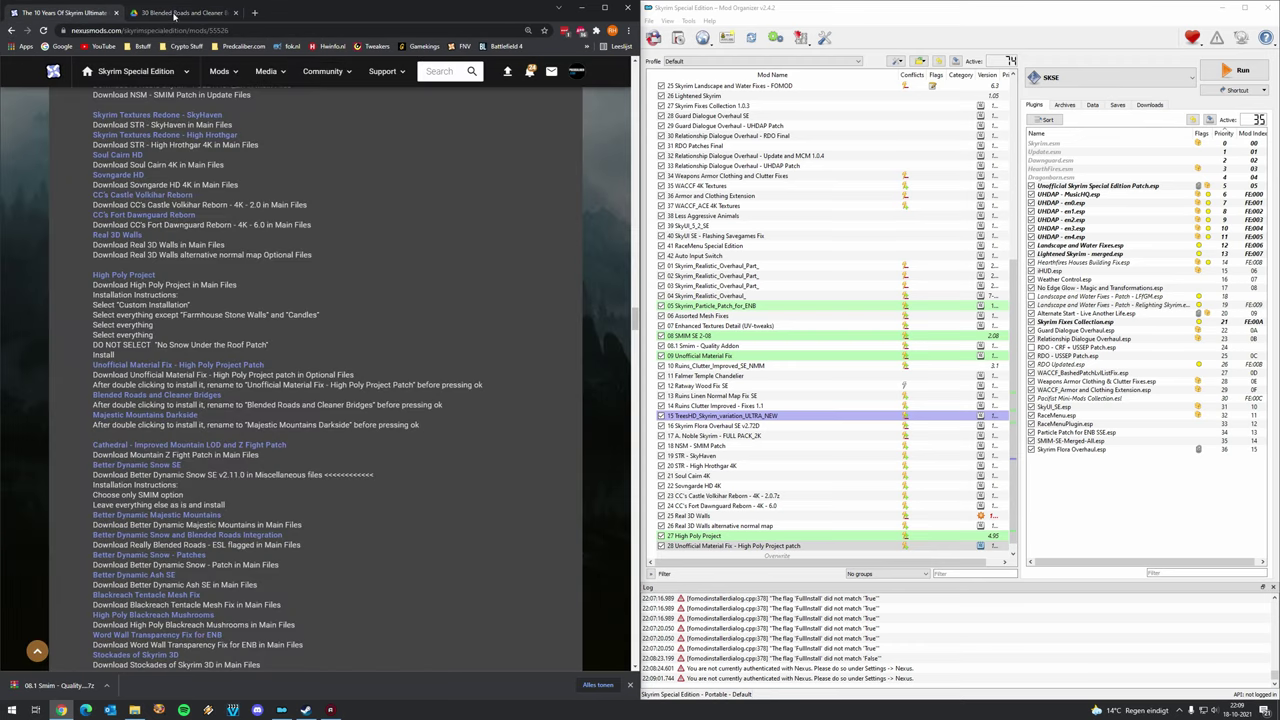
Manually install the 29 Blended Roads and Cleaner Bridges archive and enable it.
left_click(678, 37)
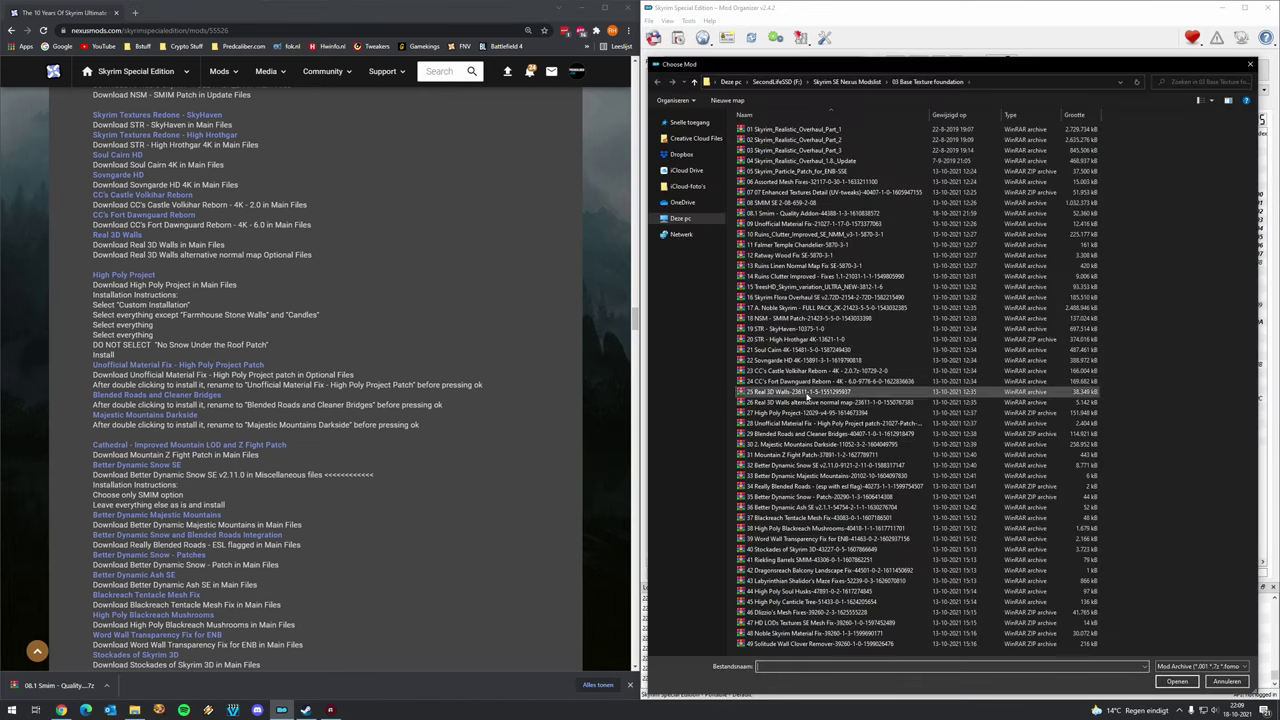
double_click(810, 434)
left_click(883, 366)
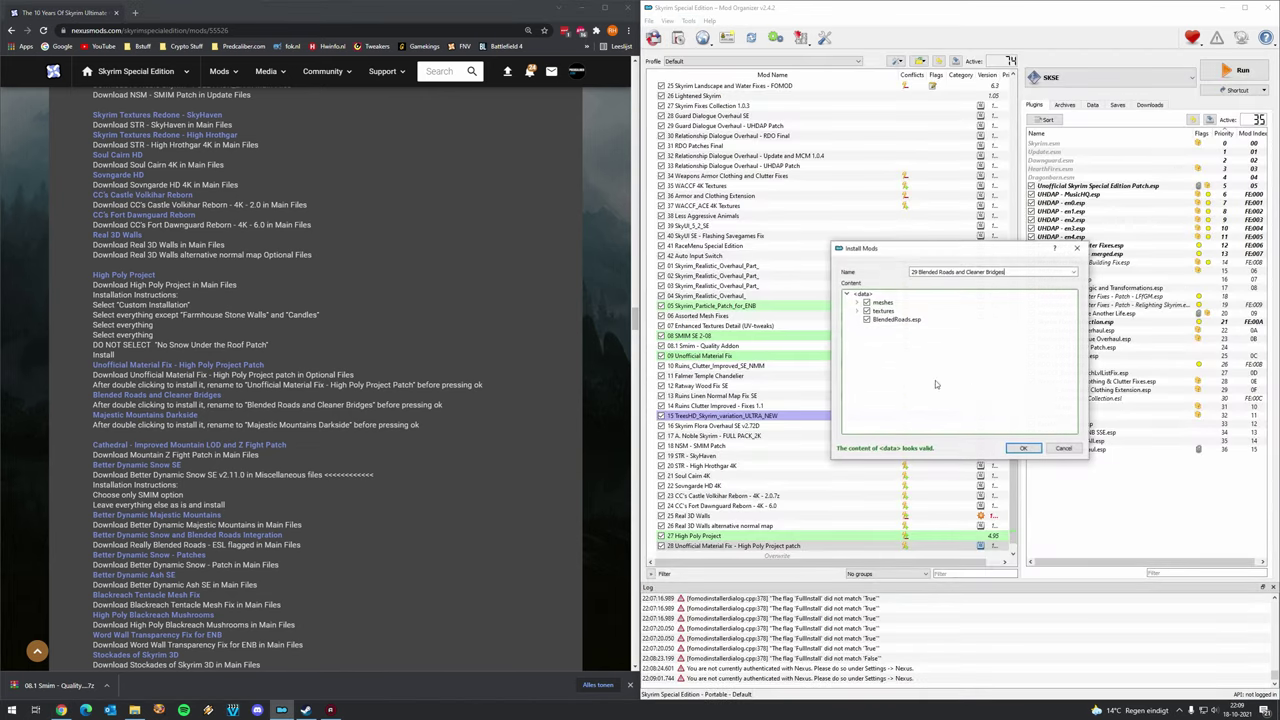
left_click(1024, 450)
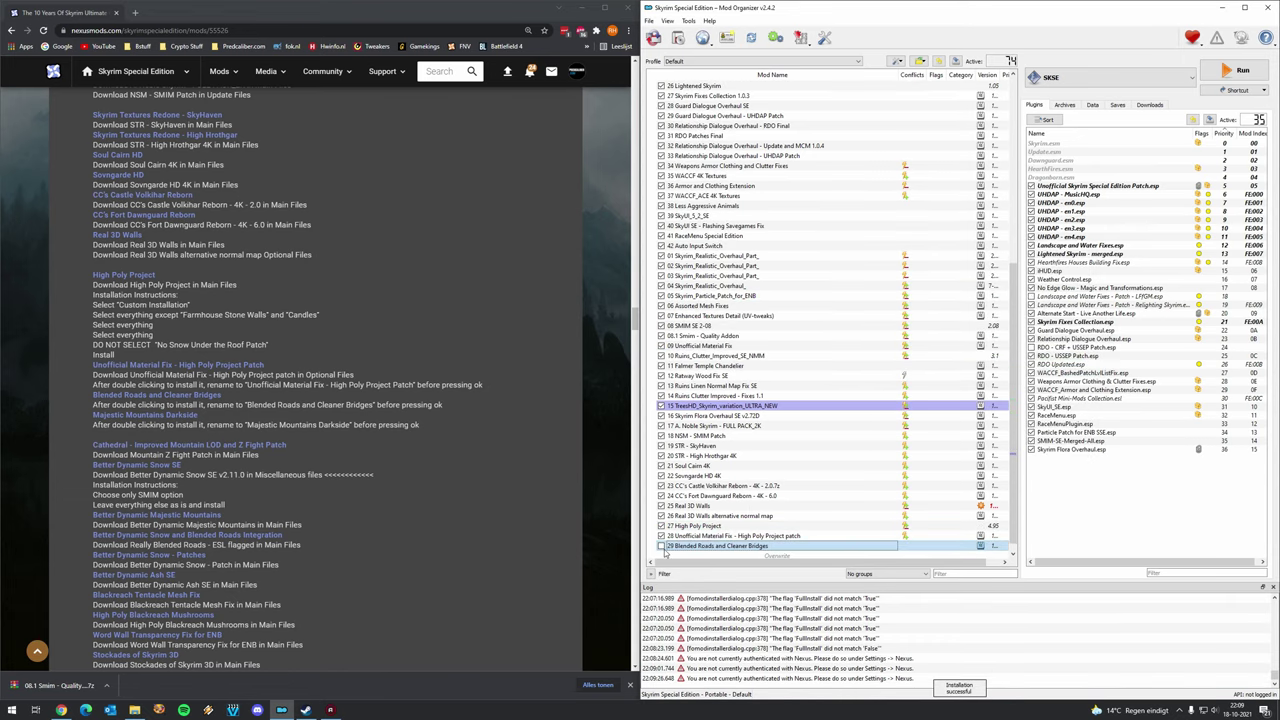
left_click(661, 546)
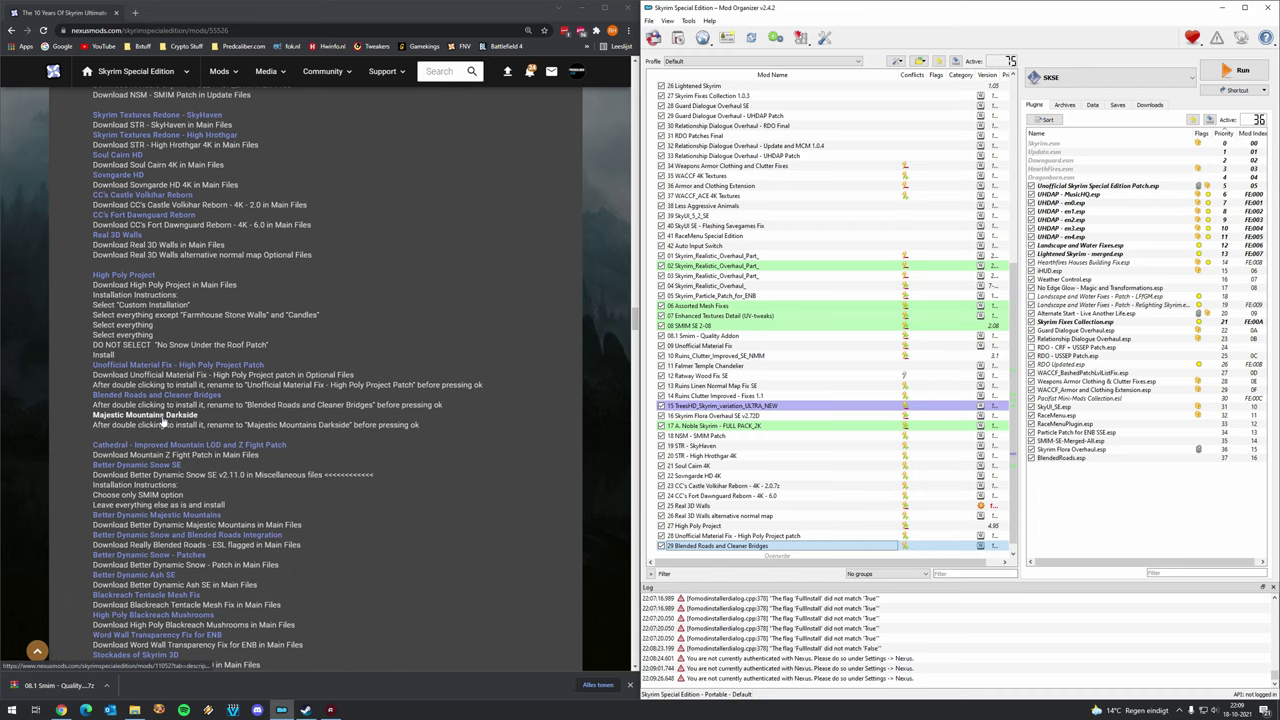
left_click(678, 37)
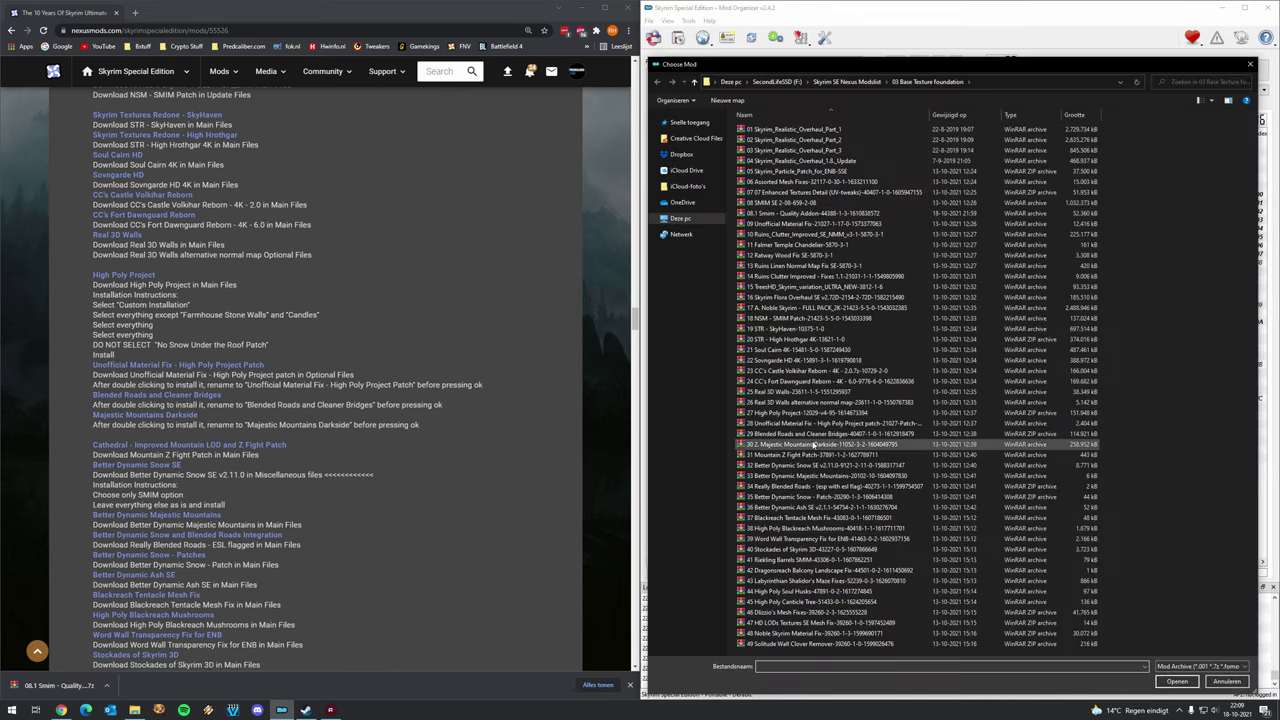
Review the Majestic Mountains Darkside download files linked from the guide.
double_click(813, 444)
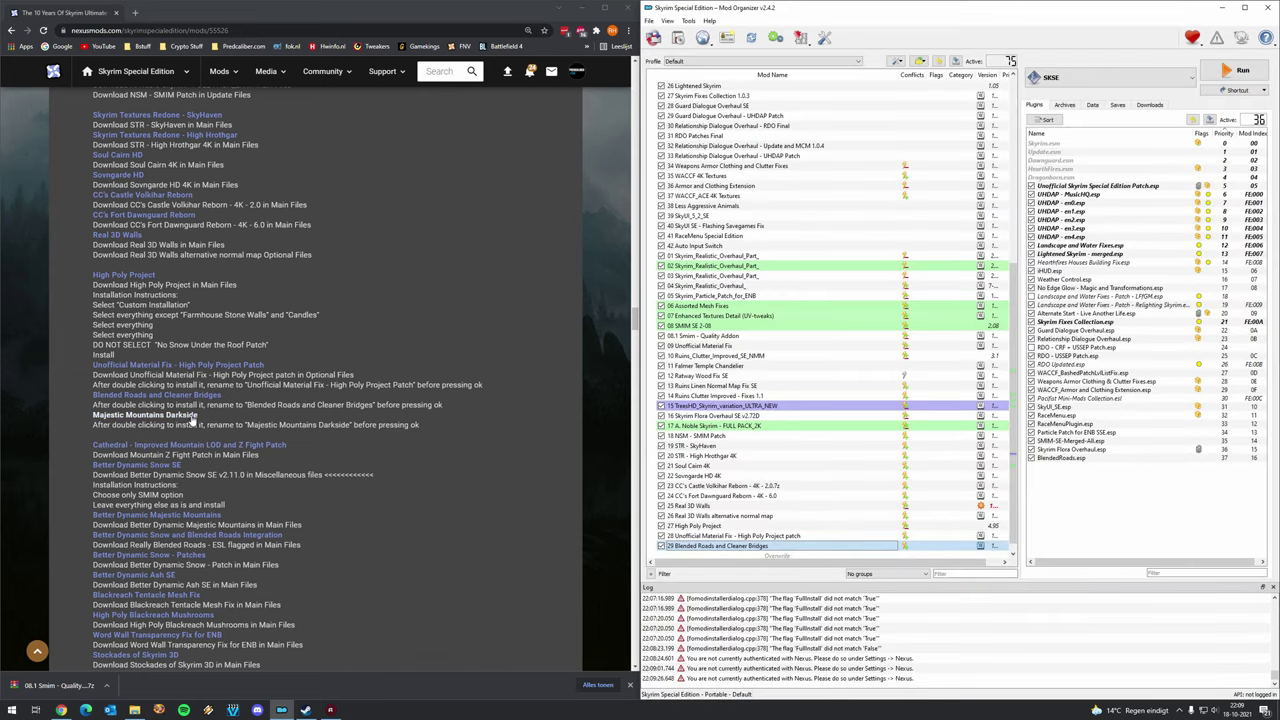
right_click(178, 417)
left_click(196, 421)
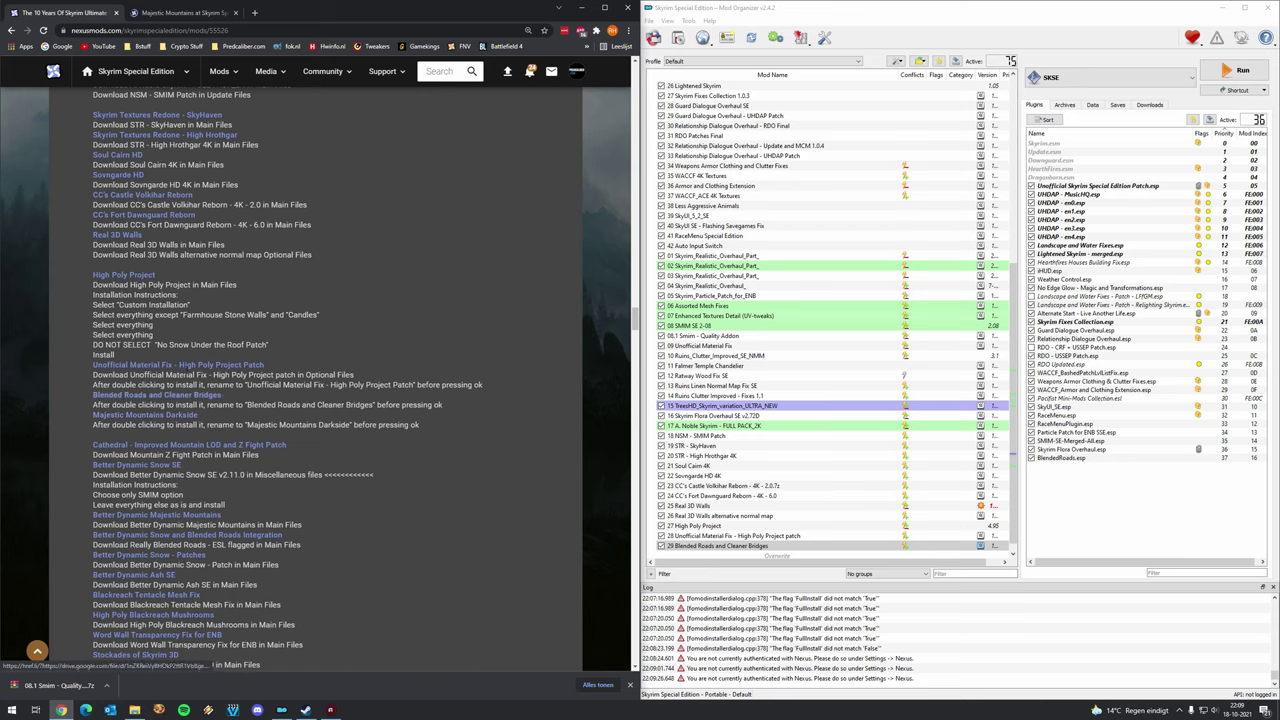
key("ctrl+Tab")
scroll(215, 325, "down", 3)
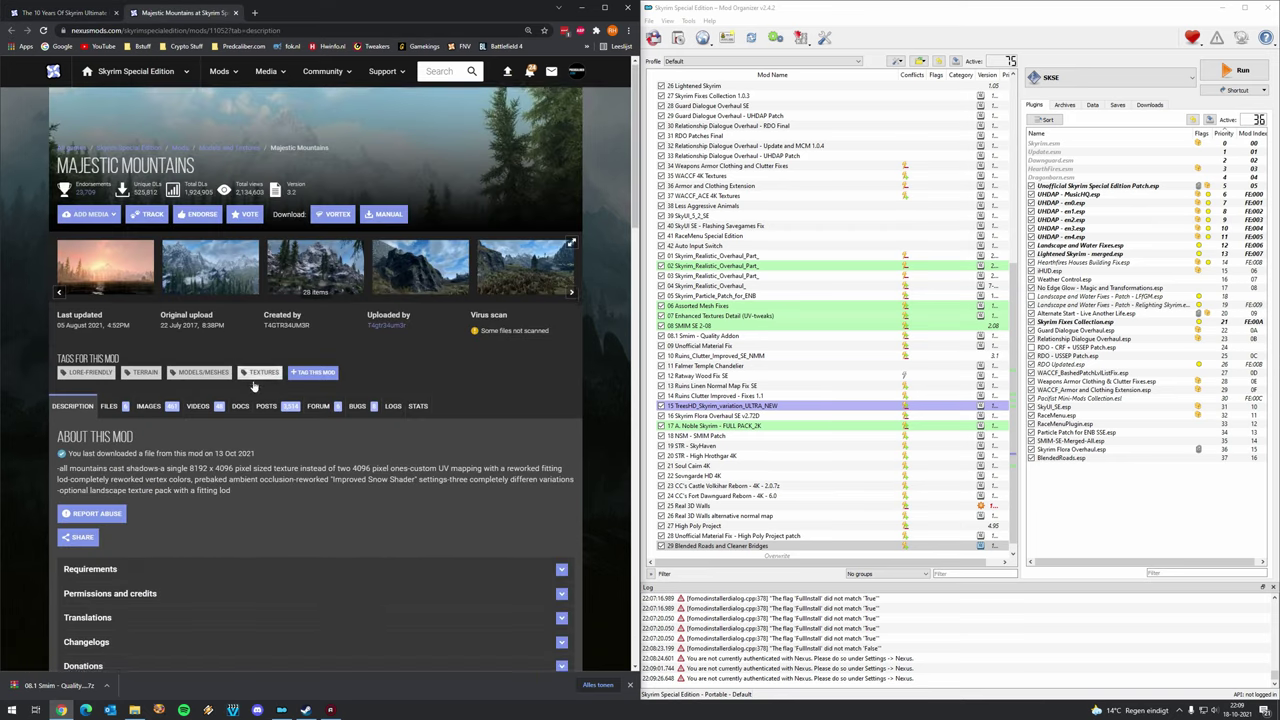
left_click(108, 259)
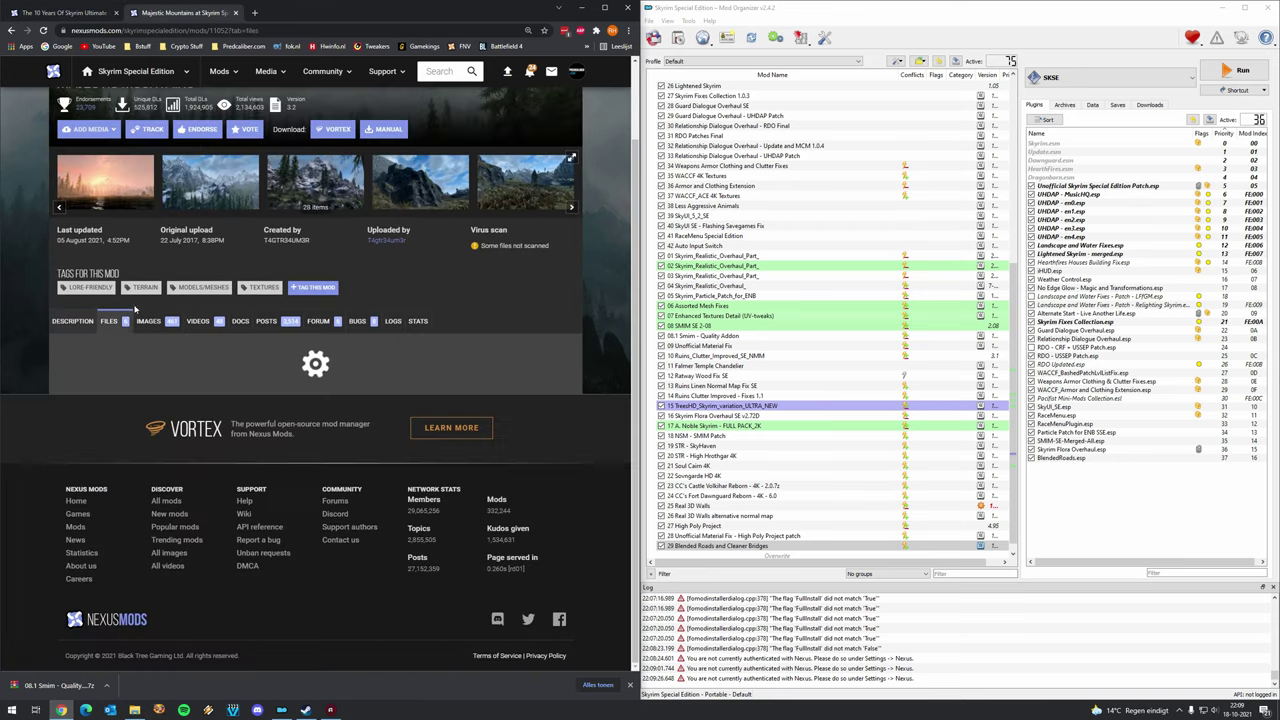
scroll(243, 284, "down", 3)
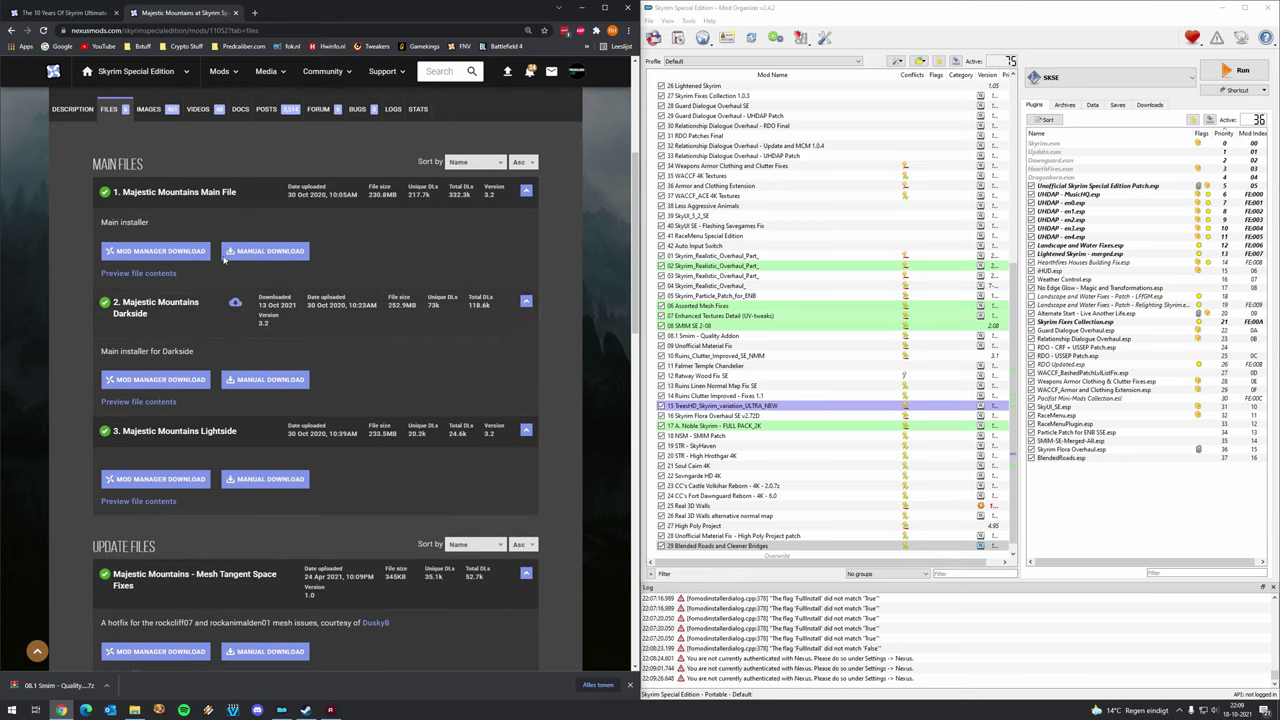
left_click(90, 12)
left_click(236, 13)
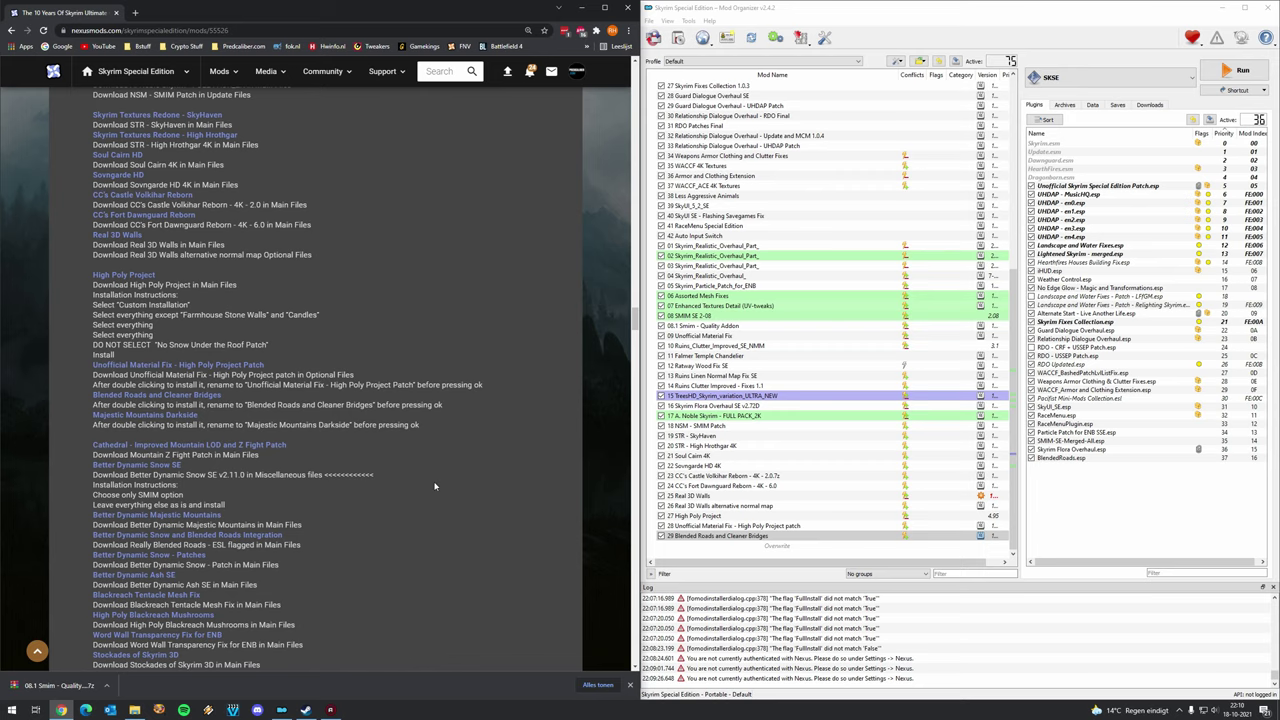
Install the Majestic Mountains archive under the name '30 2. Majestic Mountains Darkside'.
left_click(678, 38)
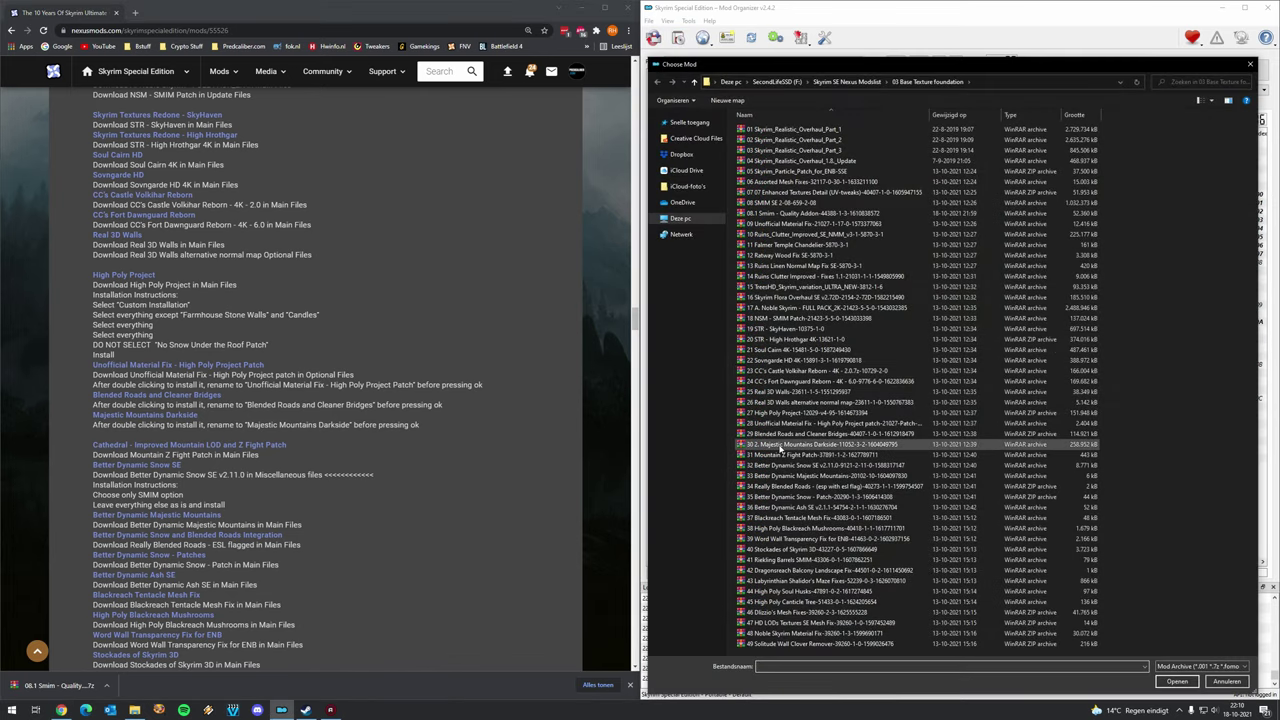
double_click(783, 448)
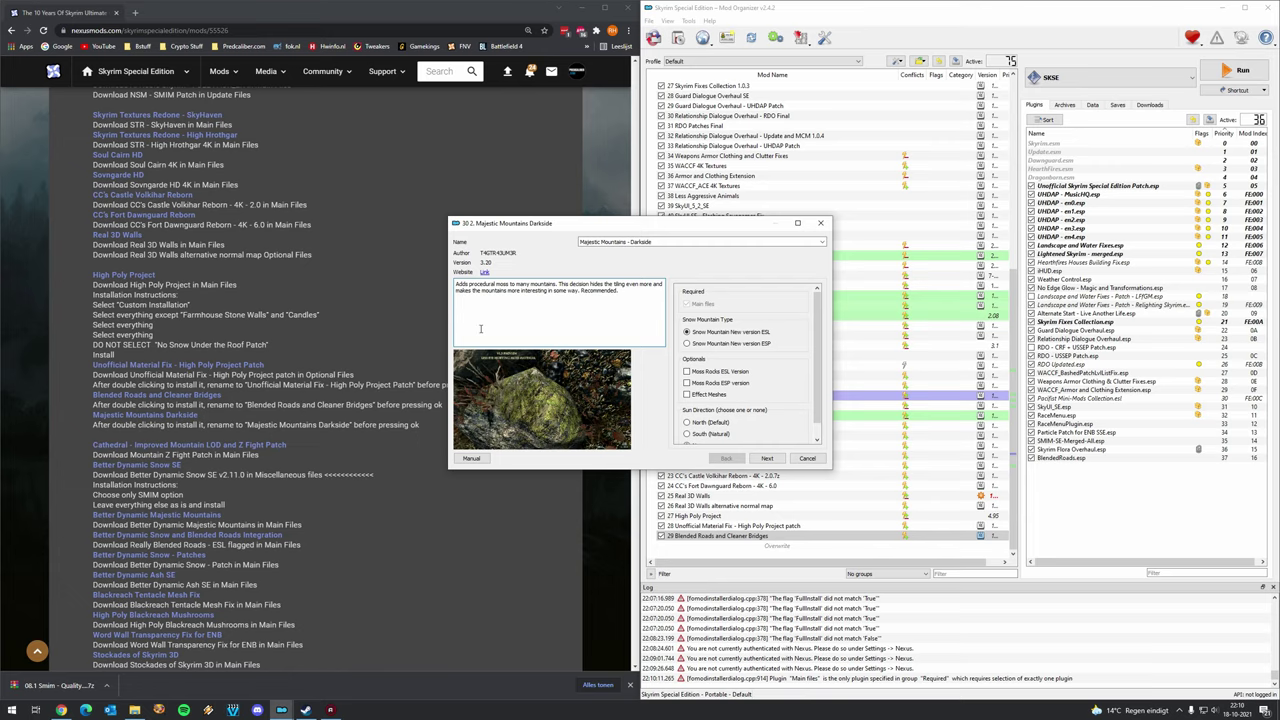
left_click(730, 242)
left_click(735, 262)
scroll(817, 425, "down", 1)
scroll(817, 425, "up", 1)
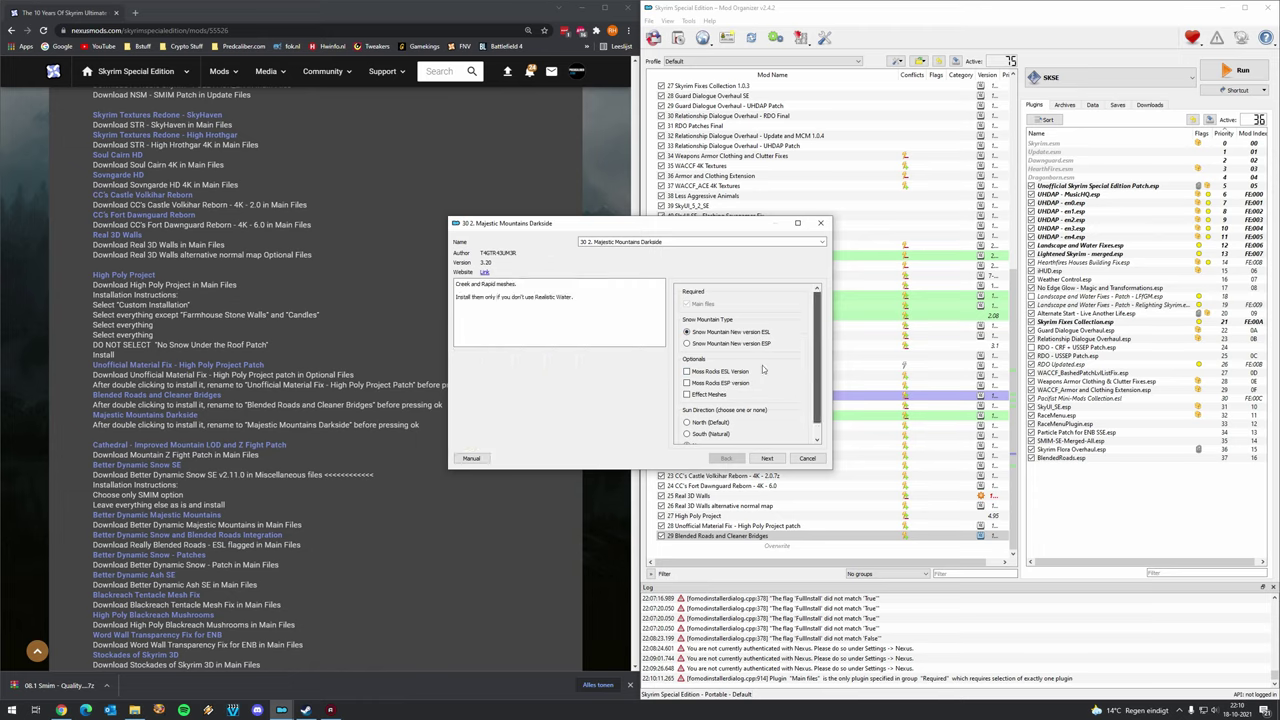
left_click(767, 459)
left_click(767, 457)
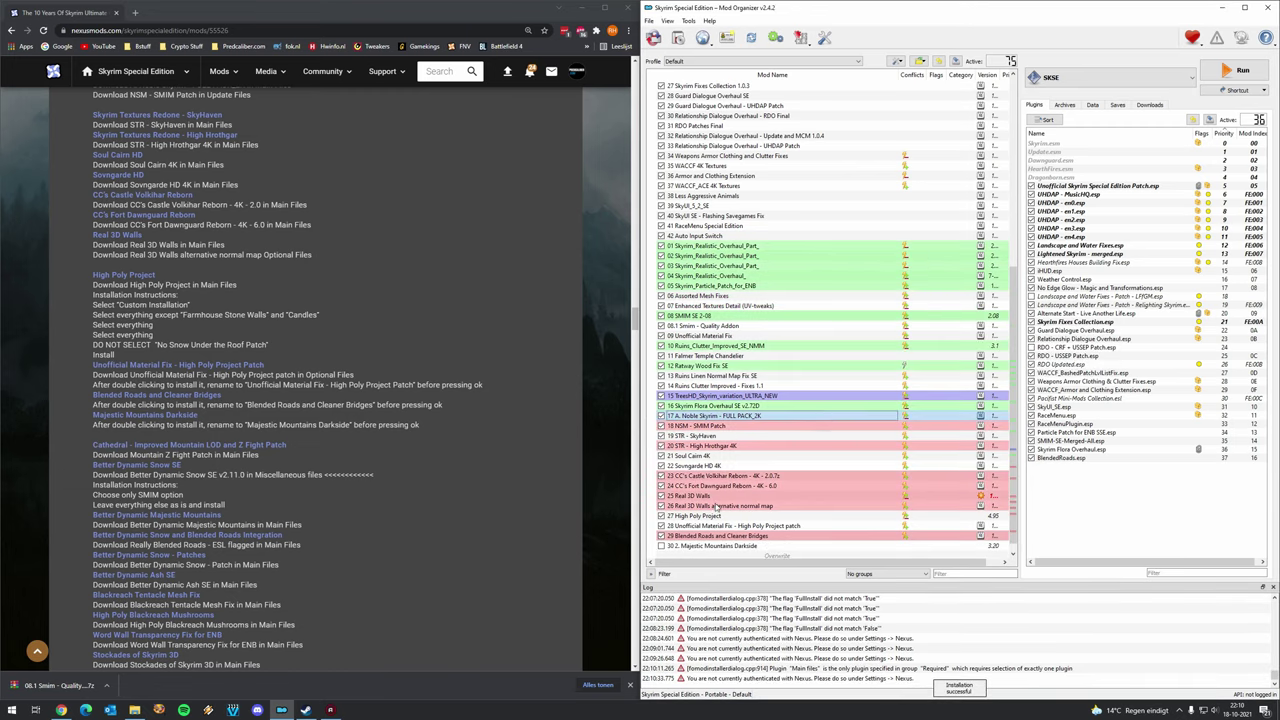
Enable 2. Majestic Mountains Darkside in the mod list.
left_click(705, 545)
left_click(661, 546)
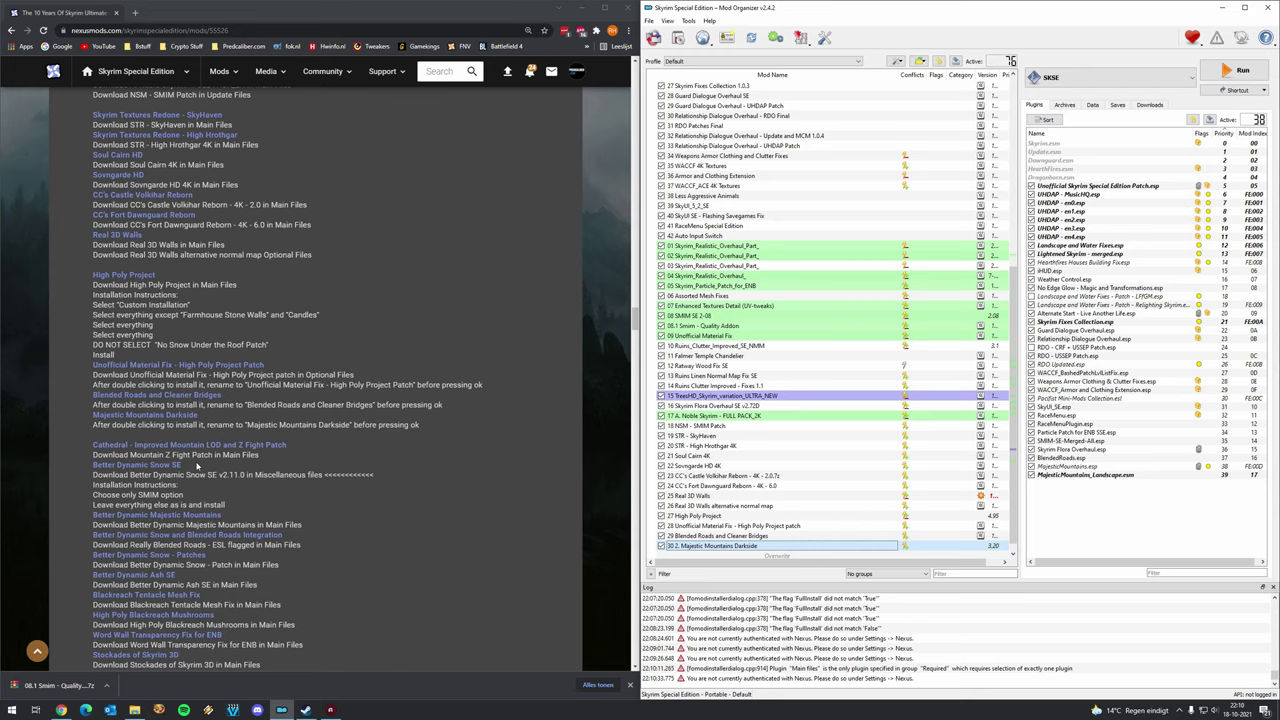
scroll(195, 445, "down", 1)
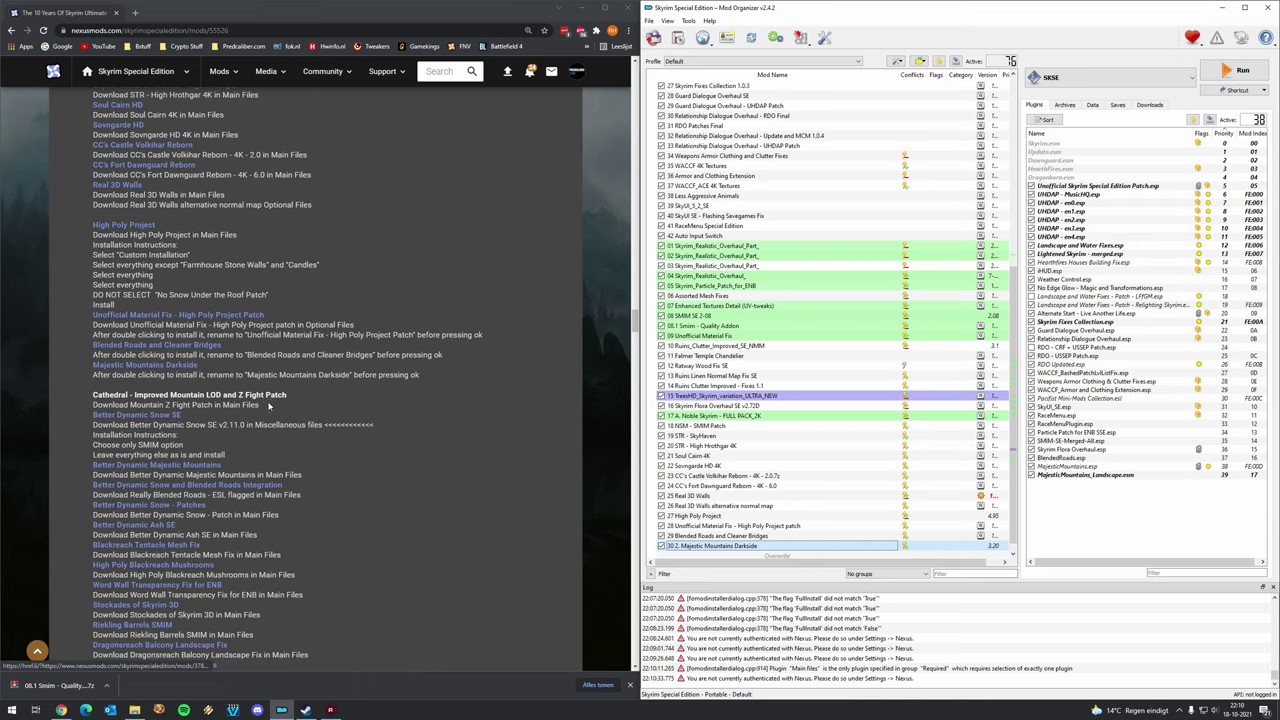
left_click(679, 38)
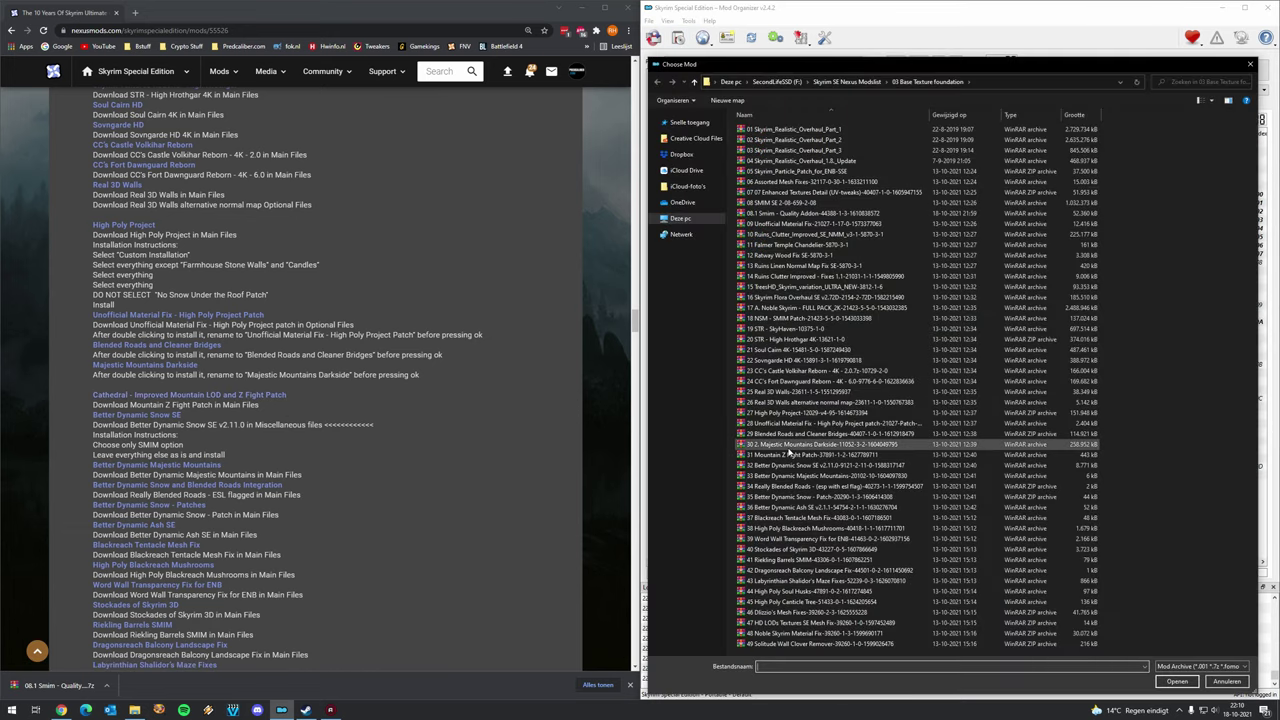
Manually install the 31 Mountain Z Fight Patch archive and enable it.
double_click(789, 454)
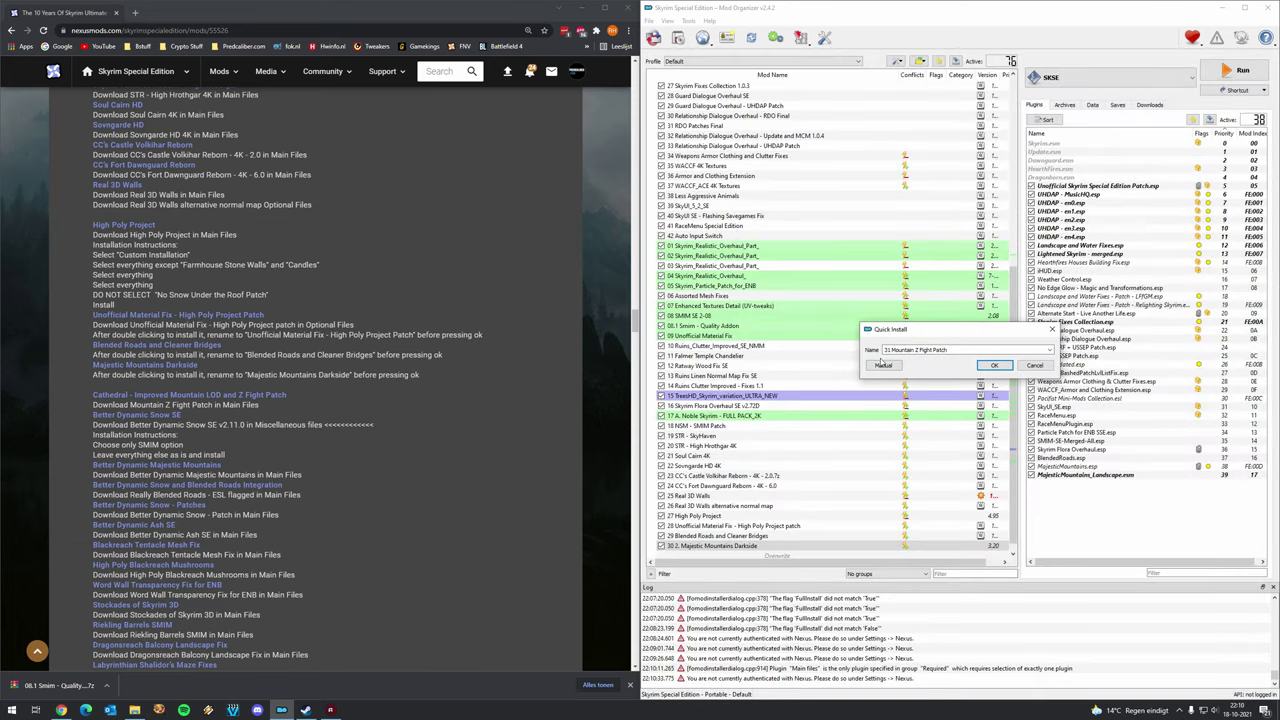
left_click(893, 364)
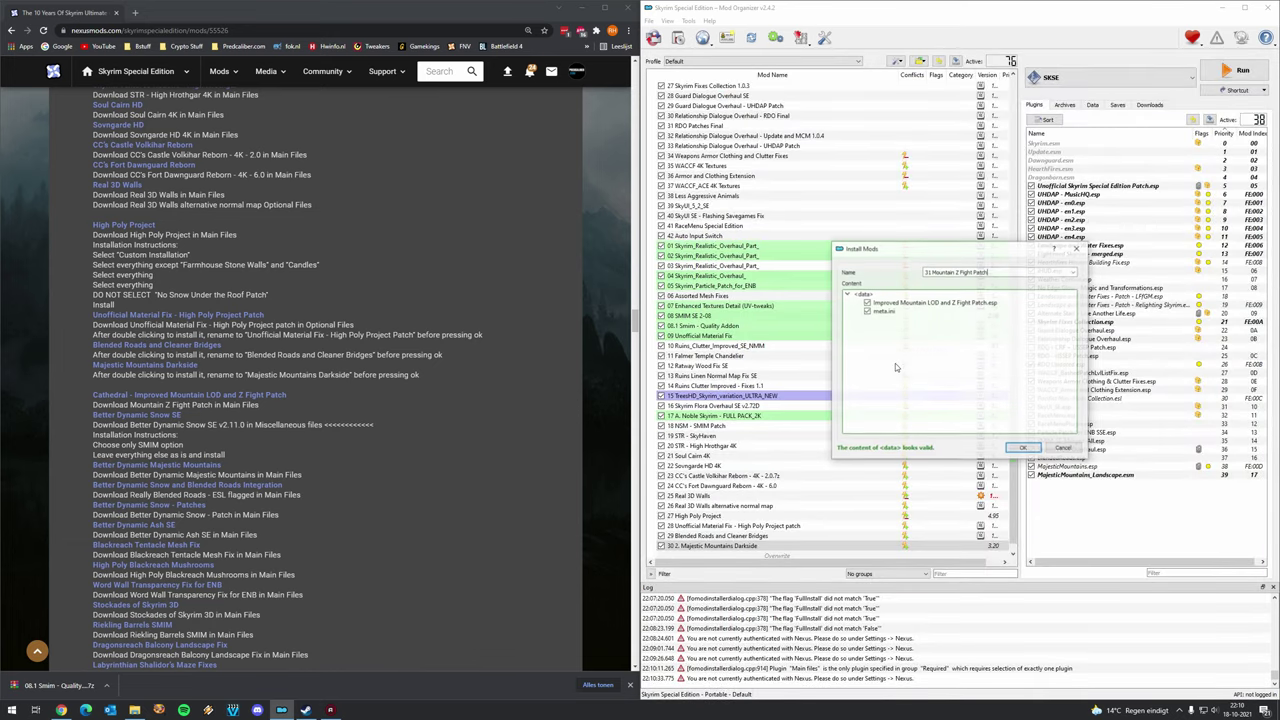
left_click(1022, 448)
left_click(661, 536)
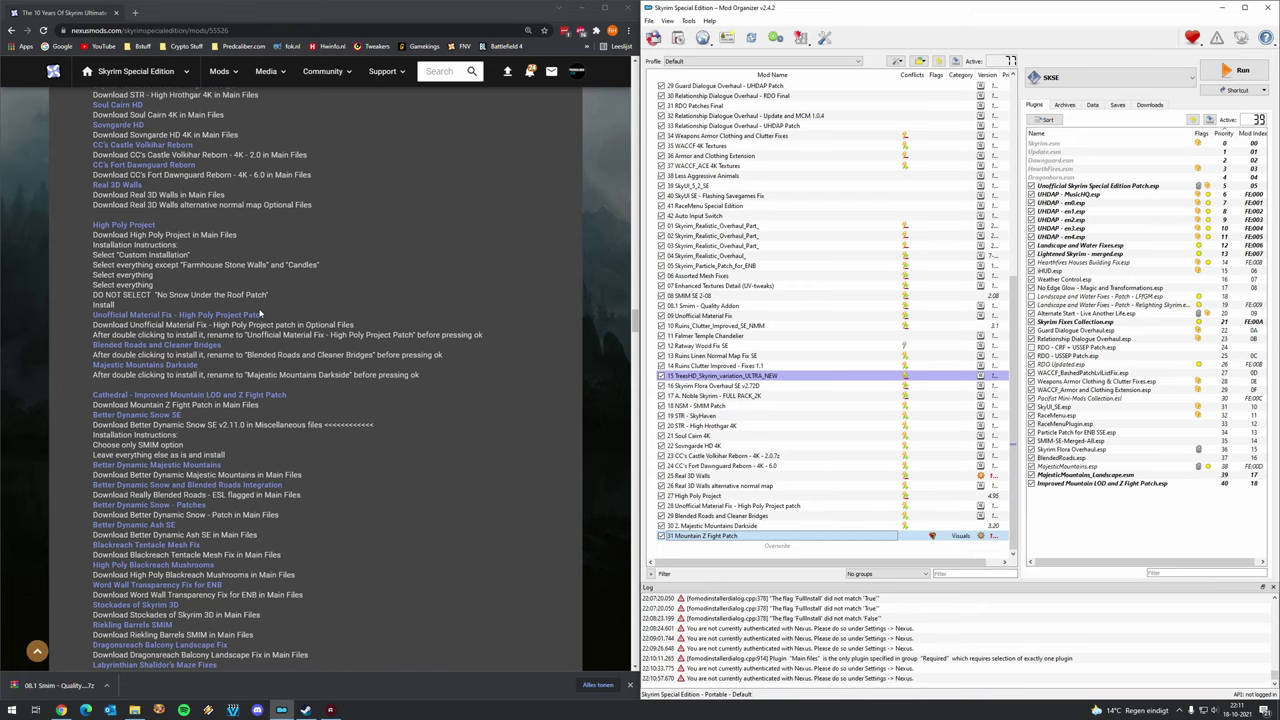
scroll(169, 327, "down", 2)
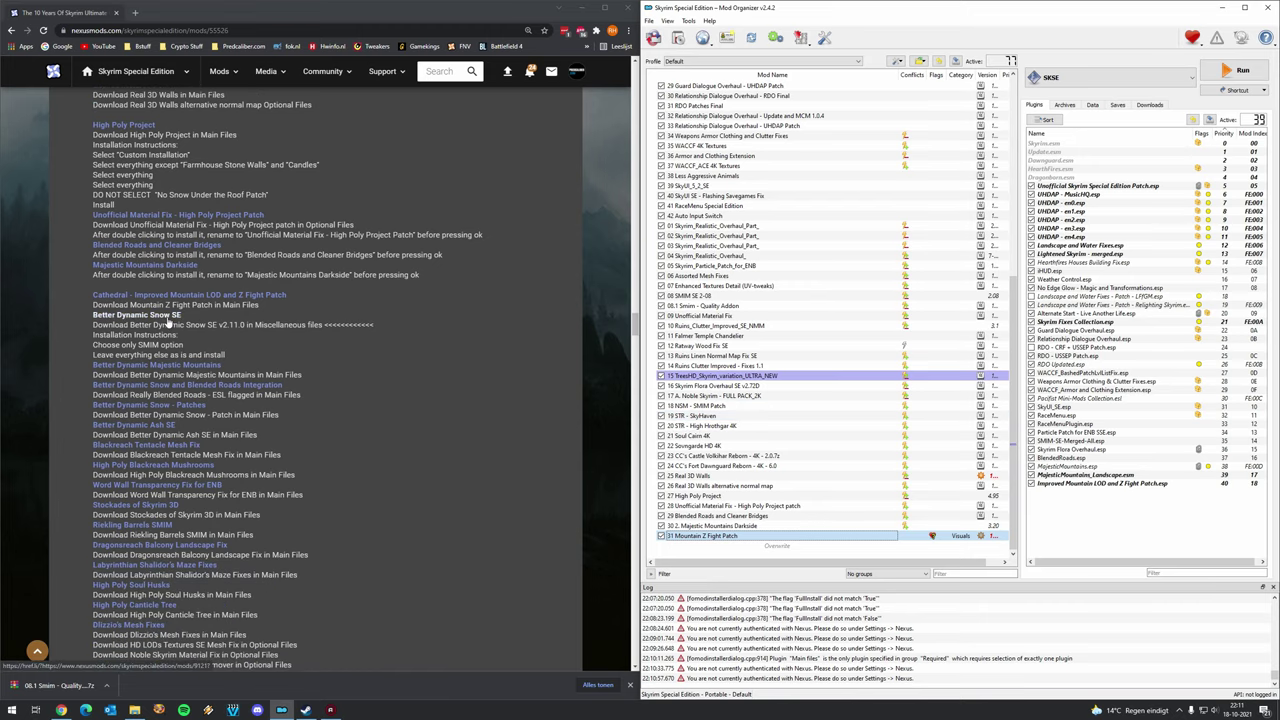
Open the Better Dynamic Snow SE page from the guide, review its files, and return.
right_click(169, 320)
left_click(185, 321)
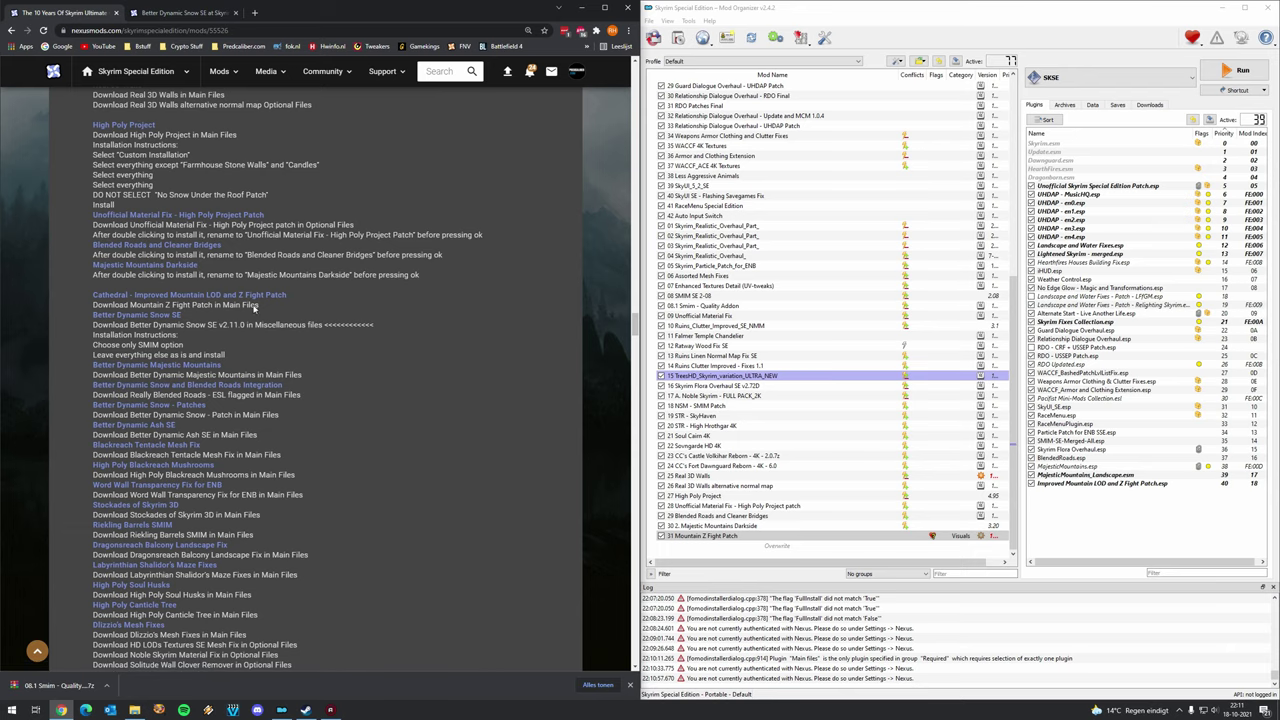
key("ctrl+Tab")
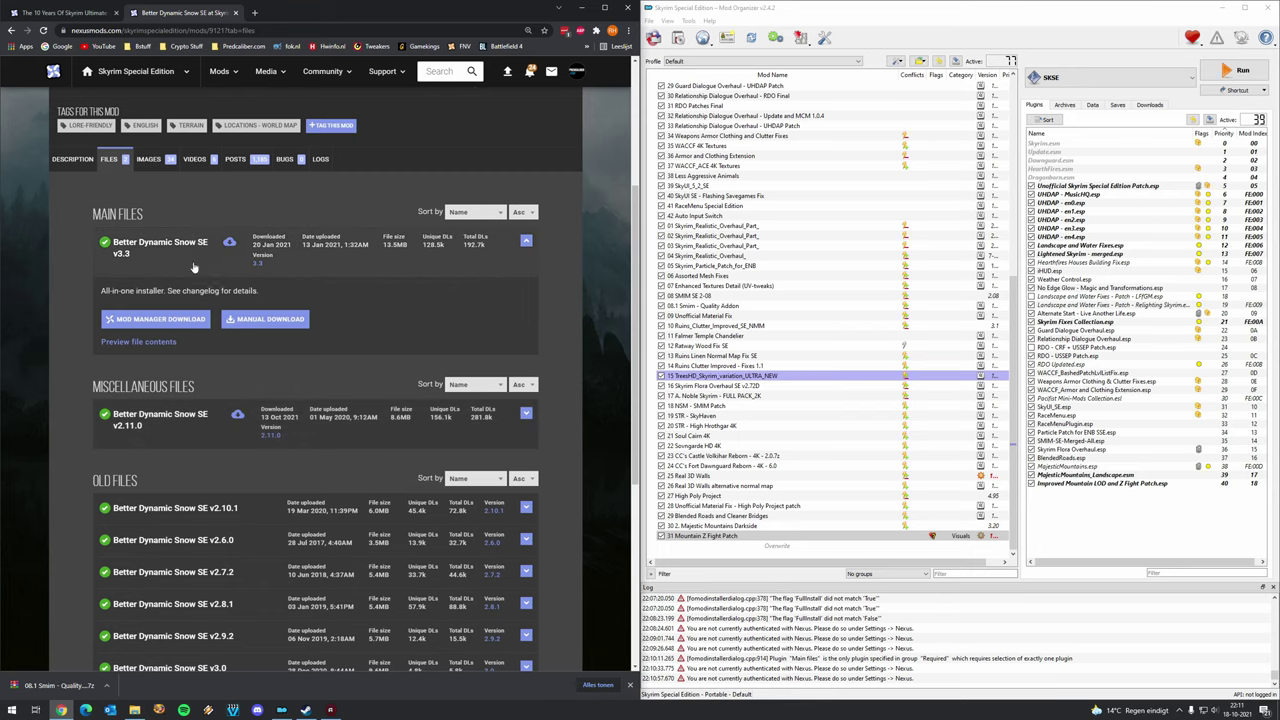
left_click(75, 18)
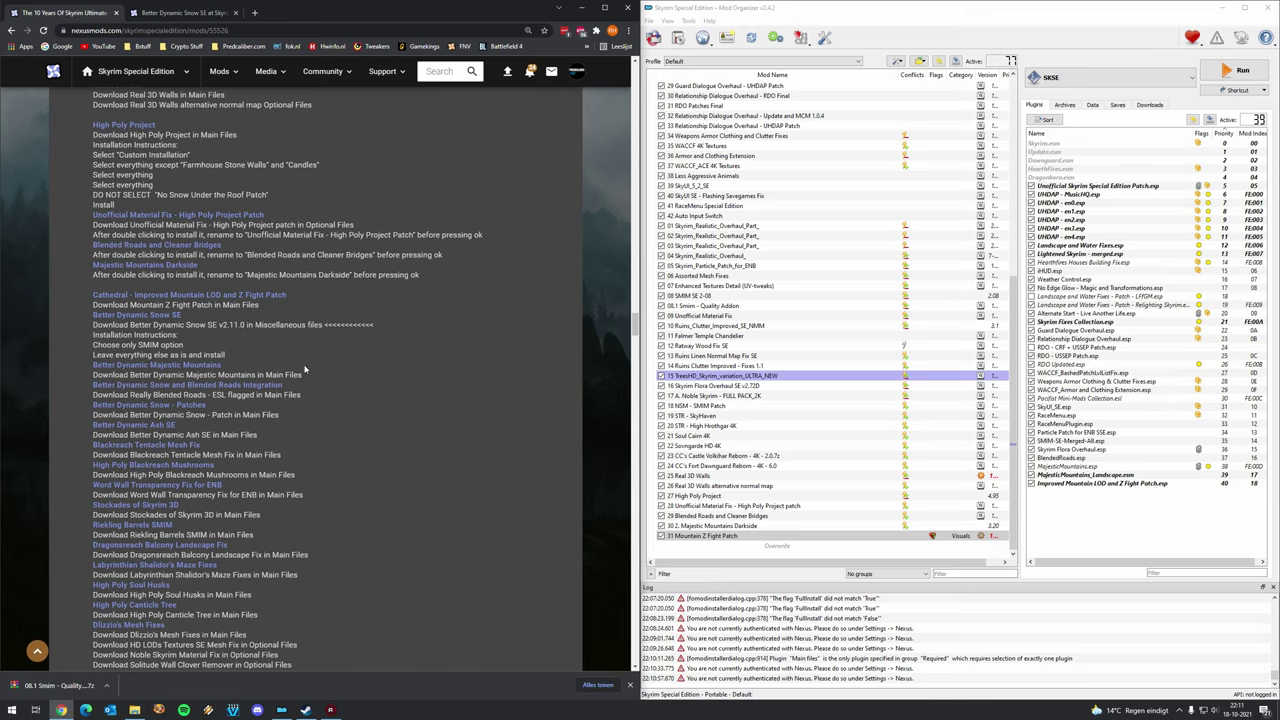
left_click(678, 37)
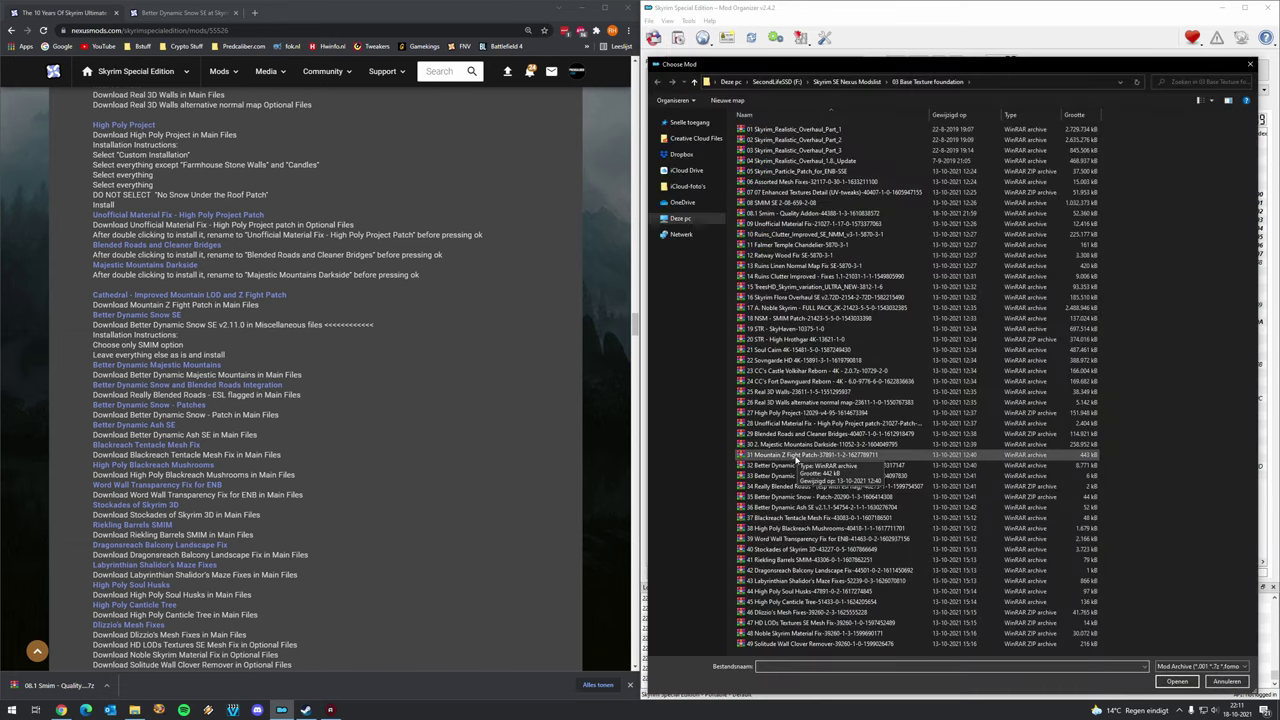
Install '32 Better Dynamic Snow SE' with SMIM meshes and no extra patches, then enable it.
double_click(791, 466)
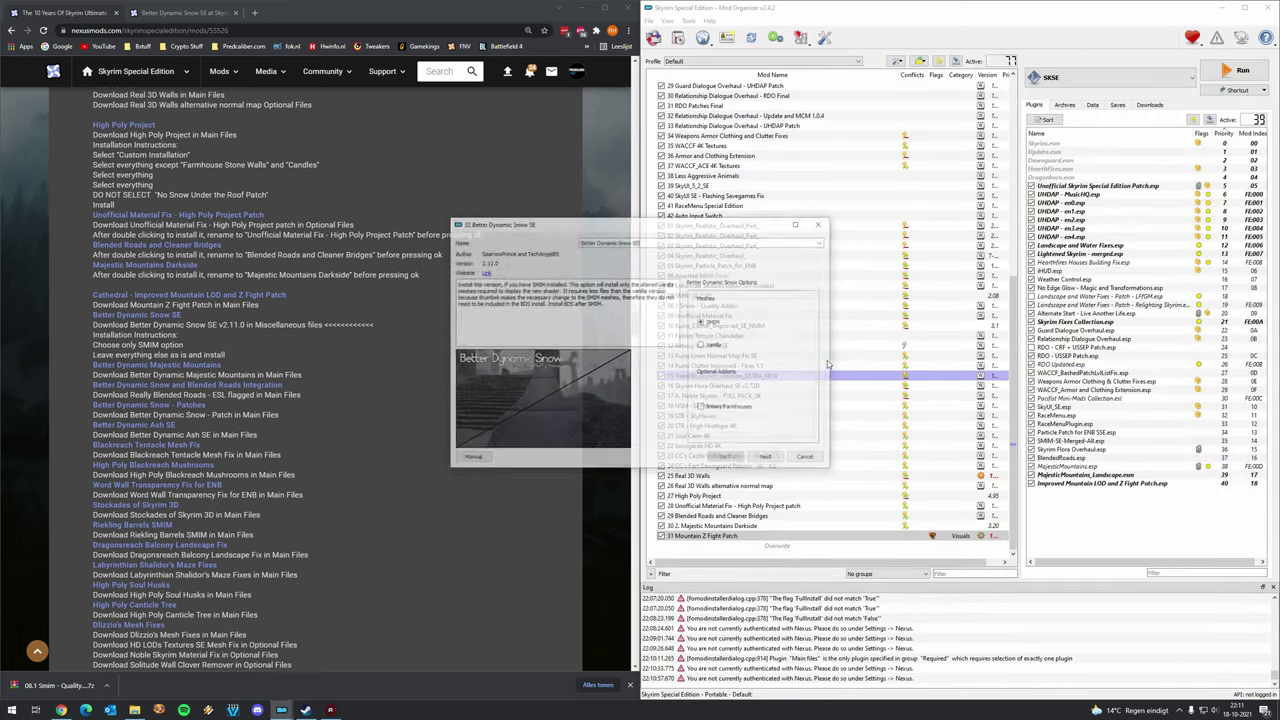
left_click(581, 241)
type("32")
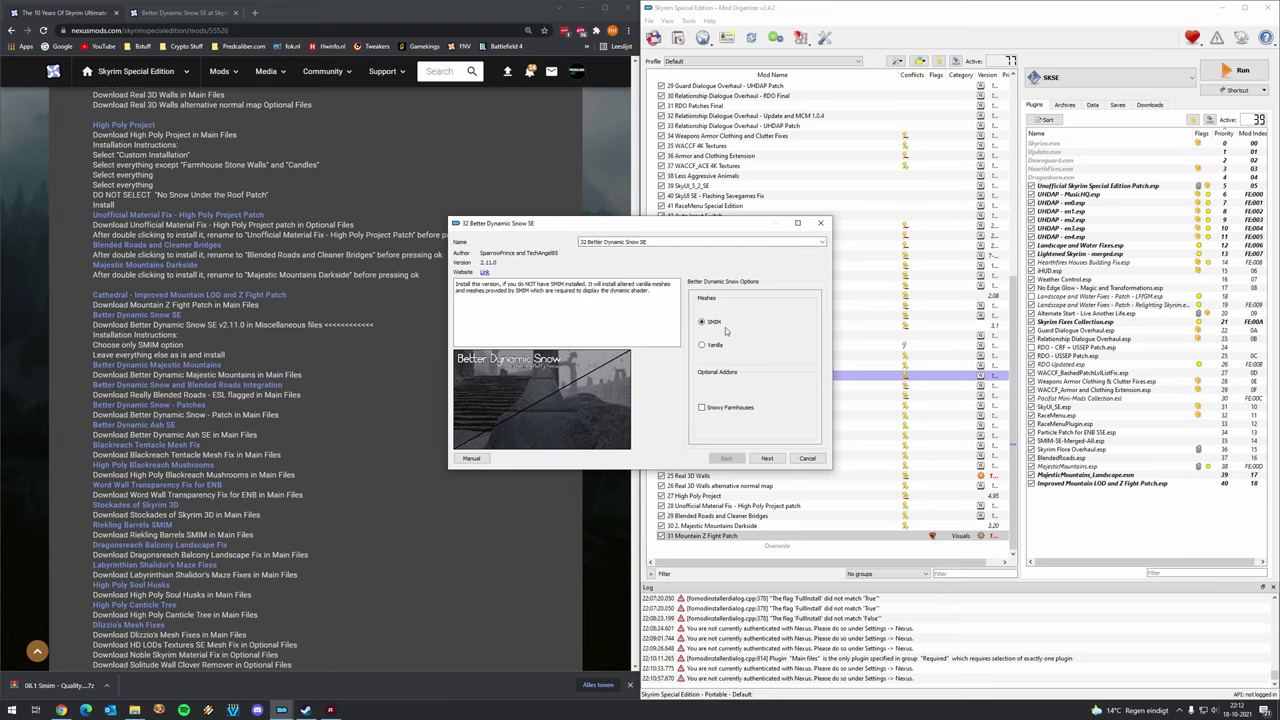
left_click(767, 458)
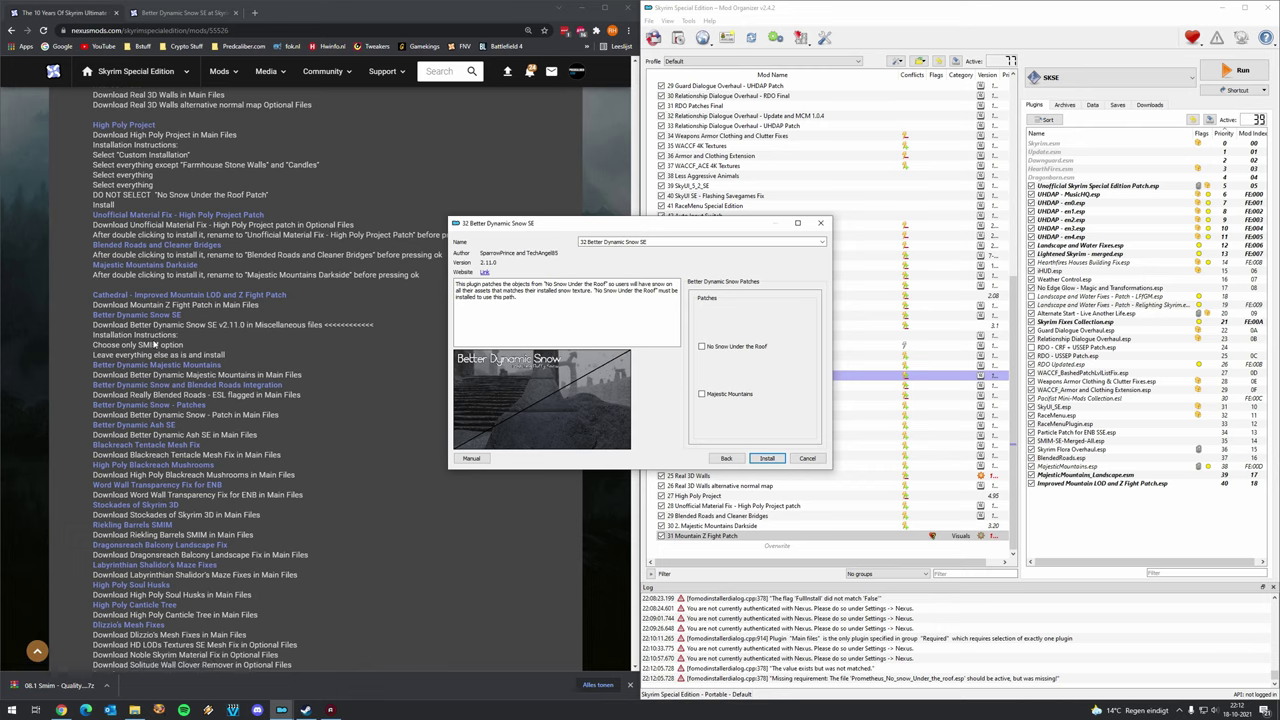
left_click(767, 458)
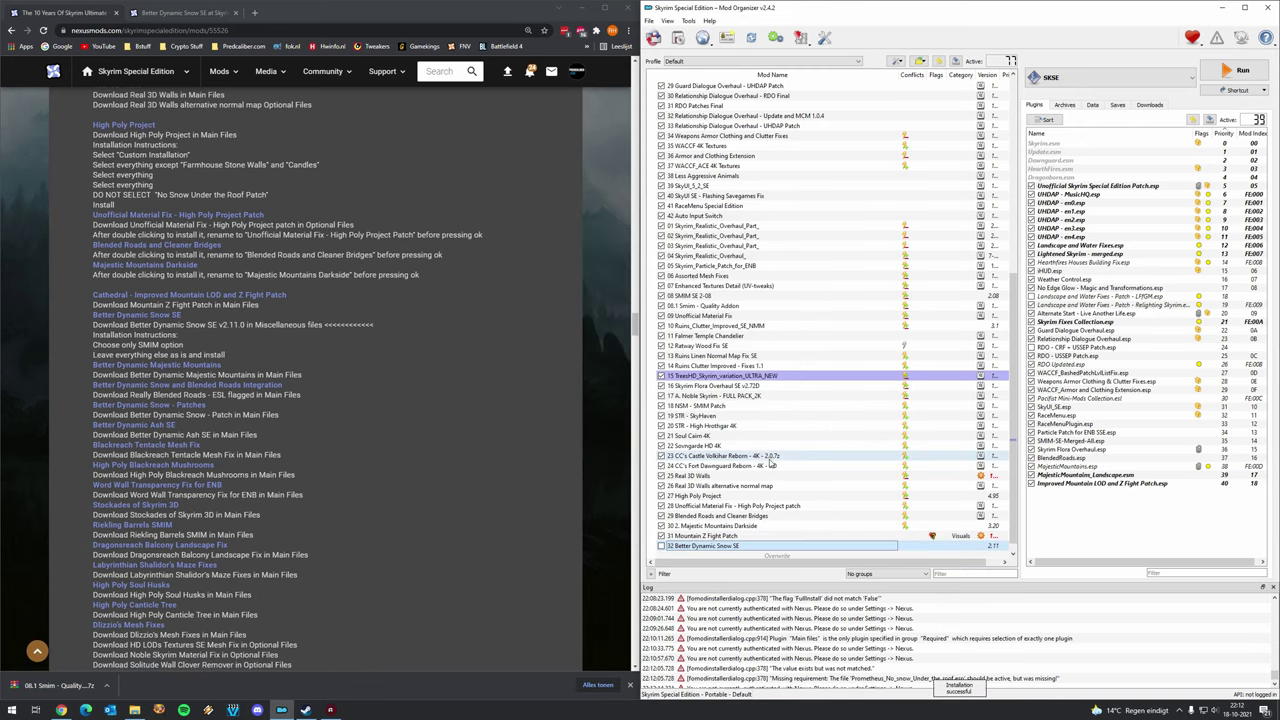
left_click(660, 546)
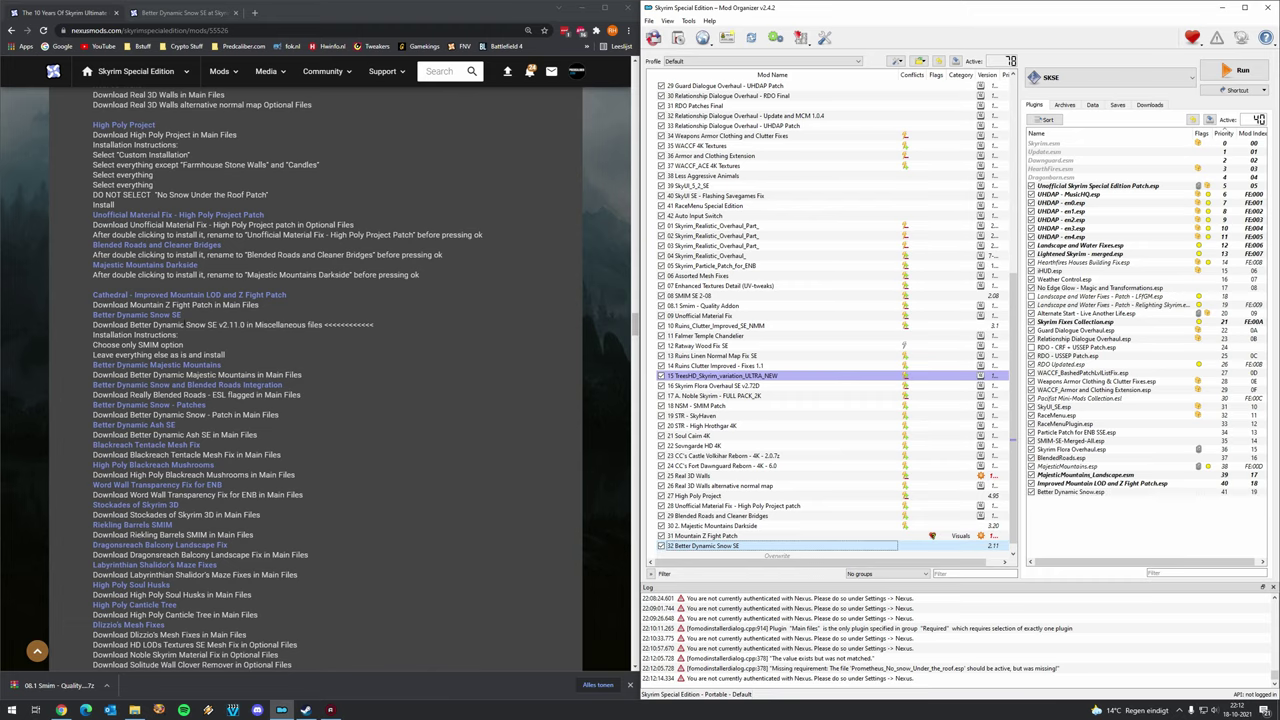
Quick-install the 33 Better Dynamic Majestic Mountains archive.
left_click(236, 12)
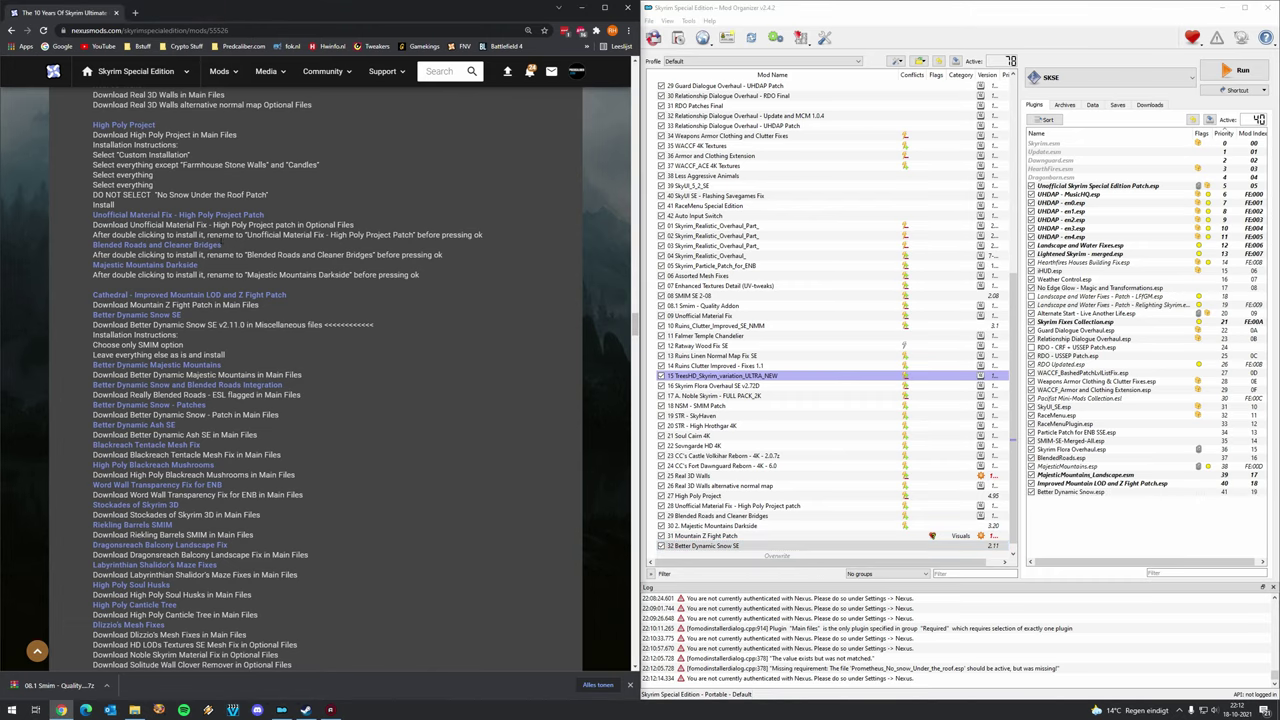
scroll(173, 318, "down", 1)
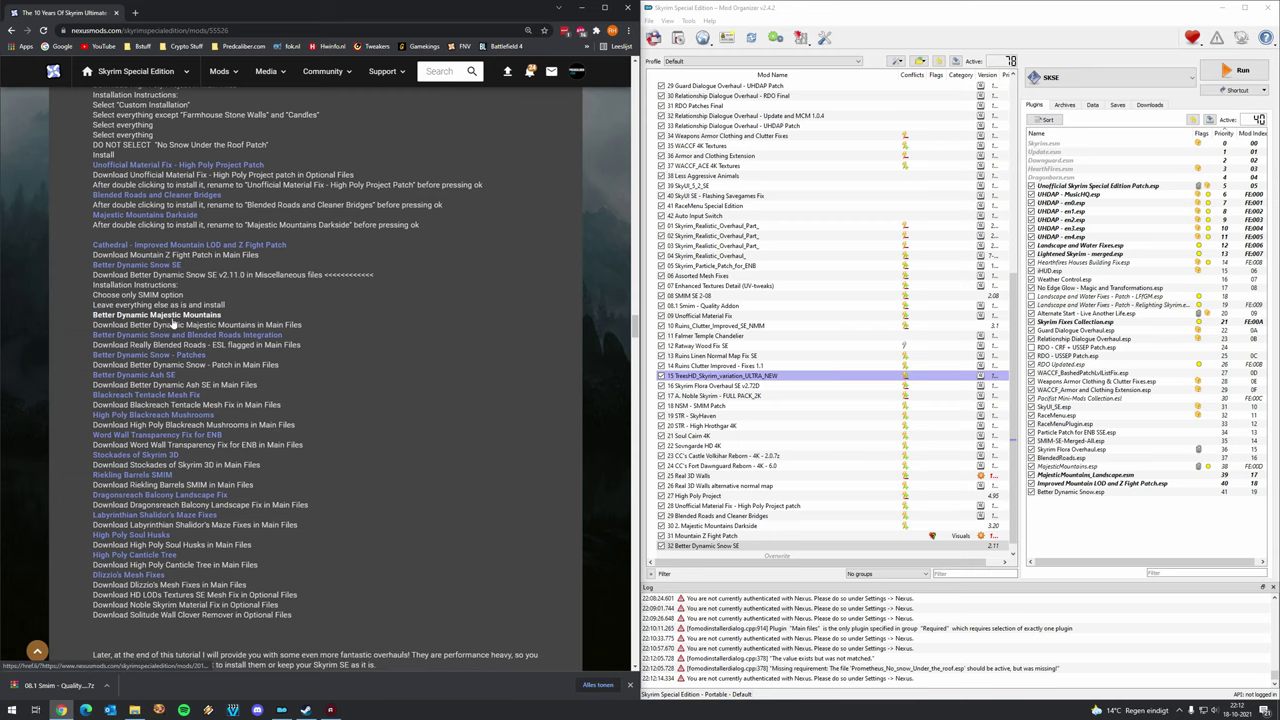
left_click(653, 37)
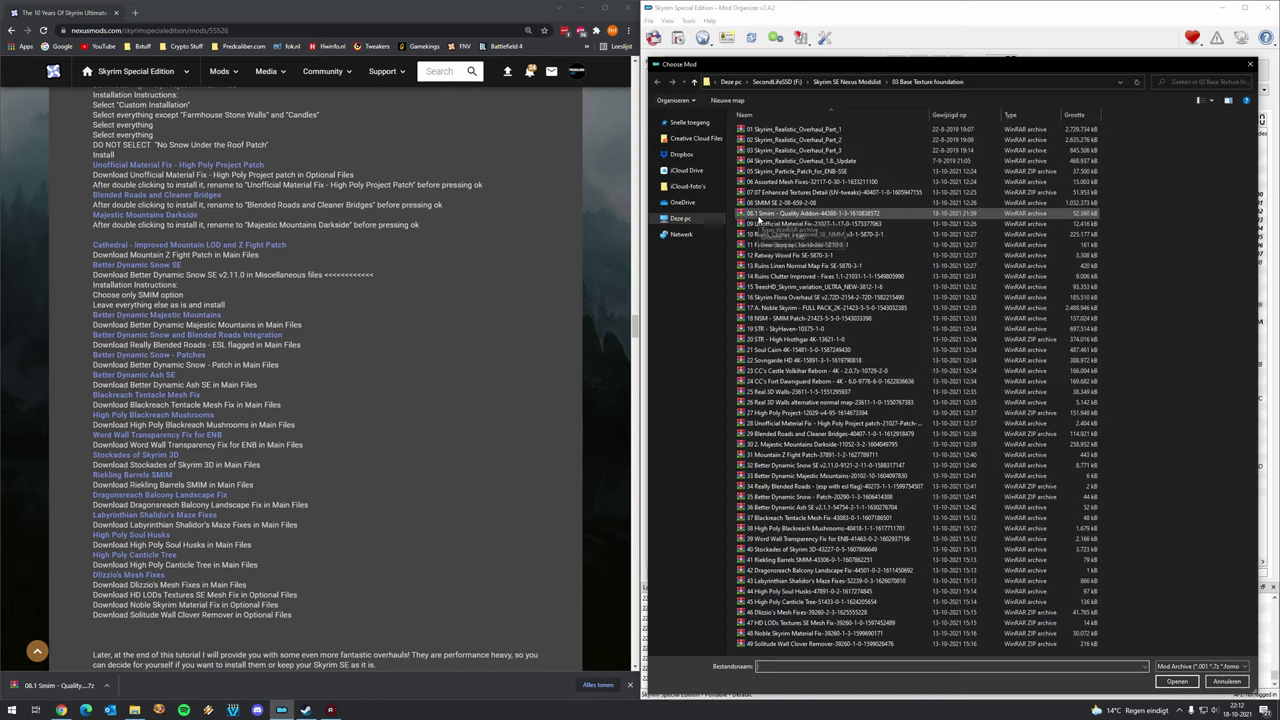
double_click(800, 476)
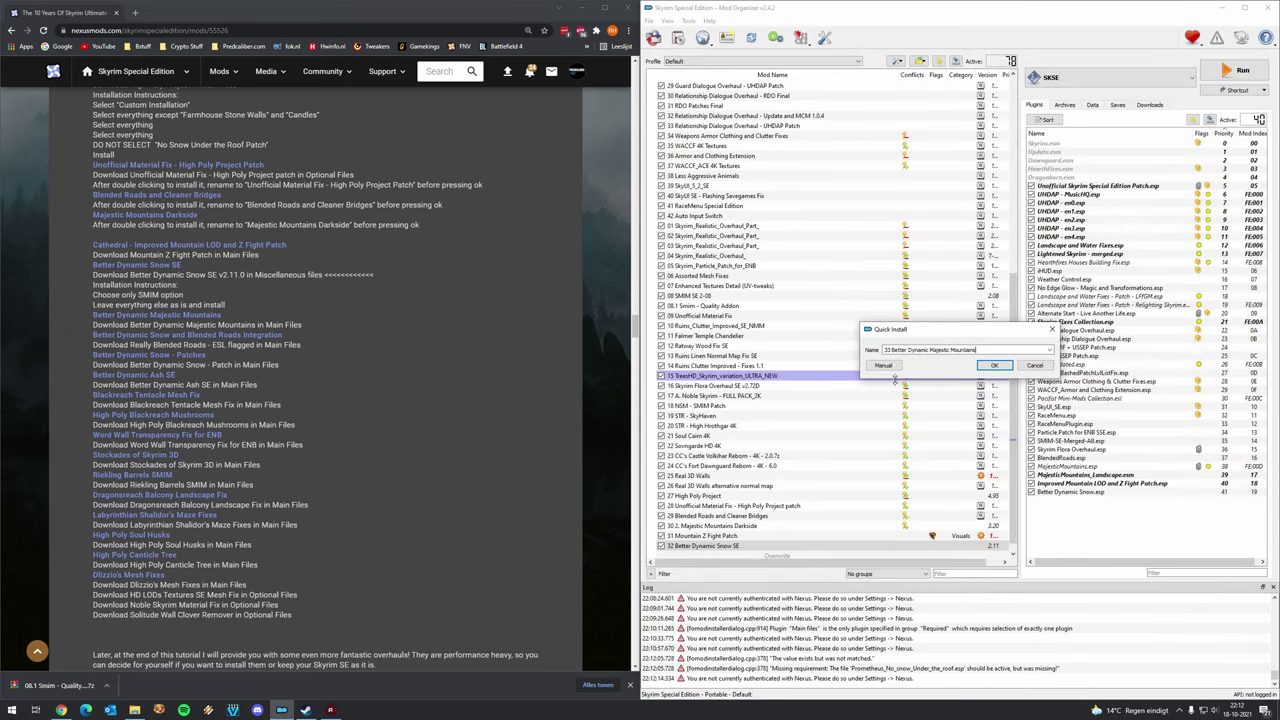
left_click(1023, 448)
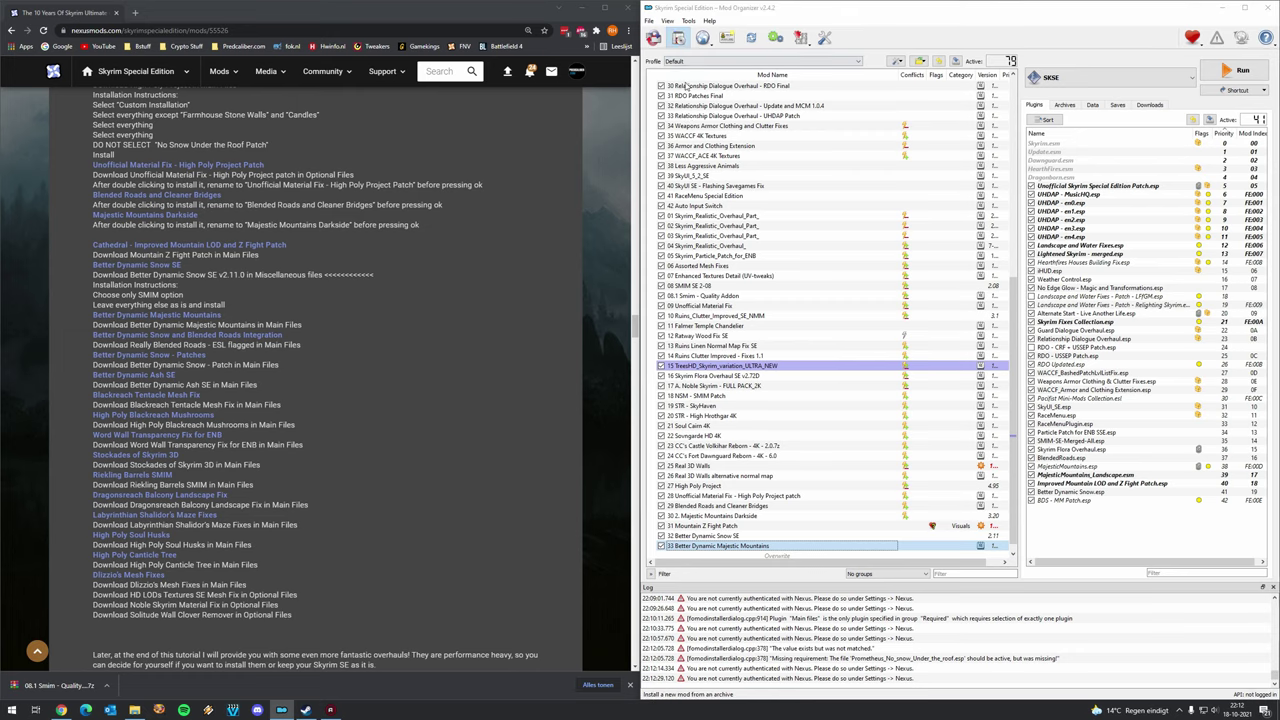
left_click(678, 37)
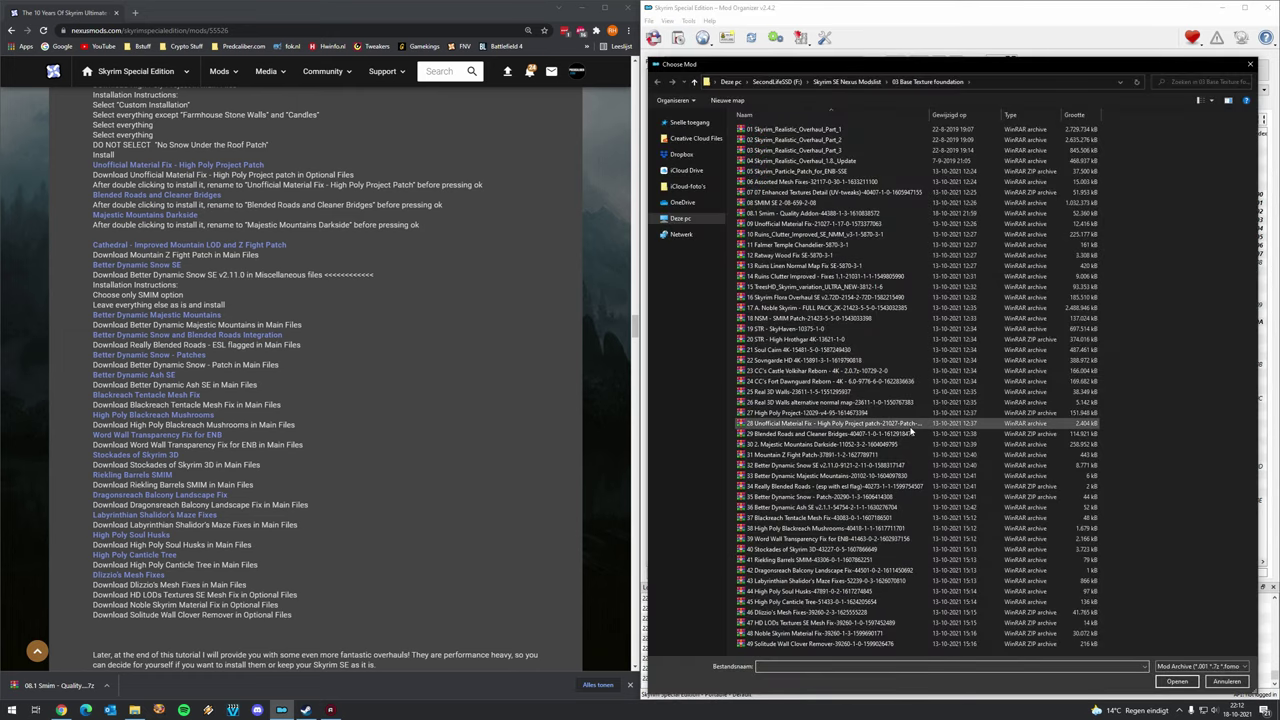
left_click(1214, 680)
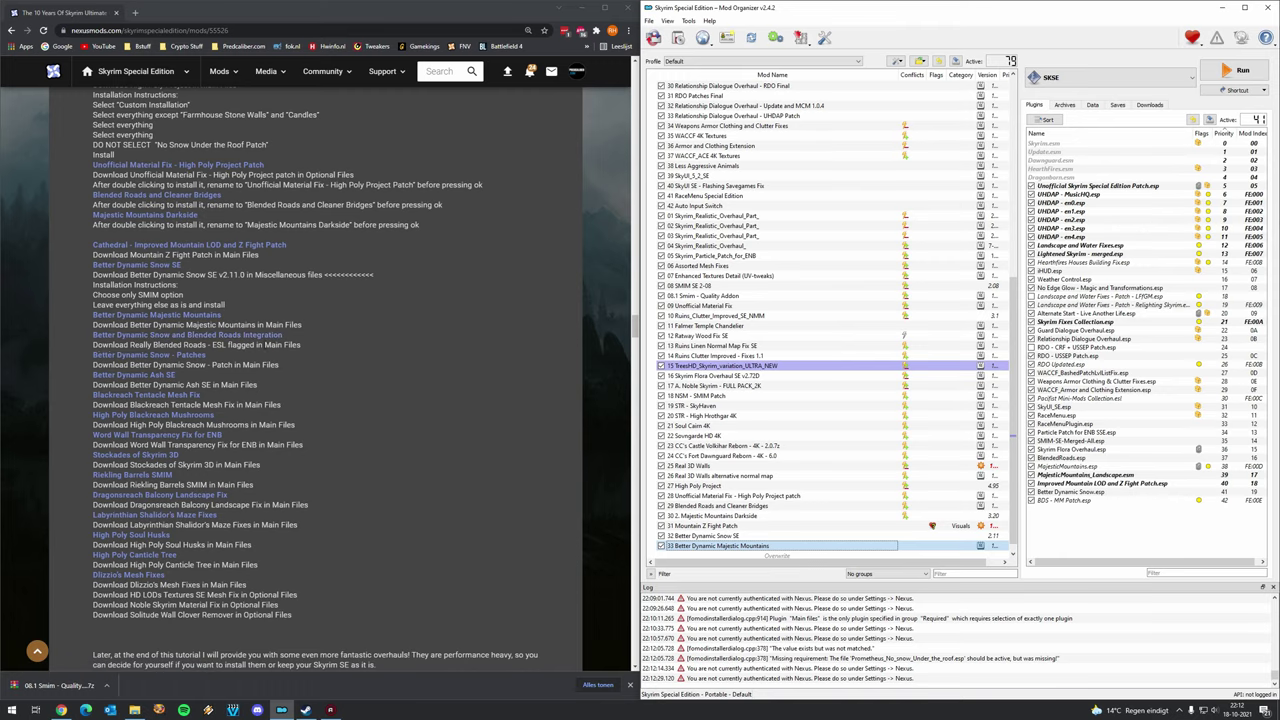
left_click(679, 37)
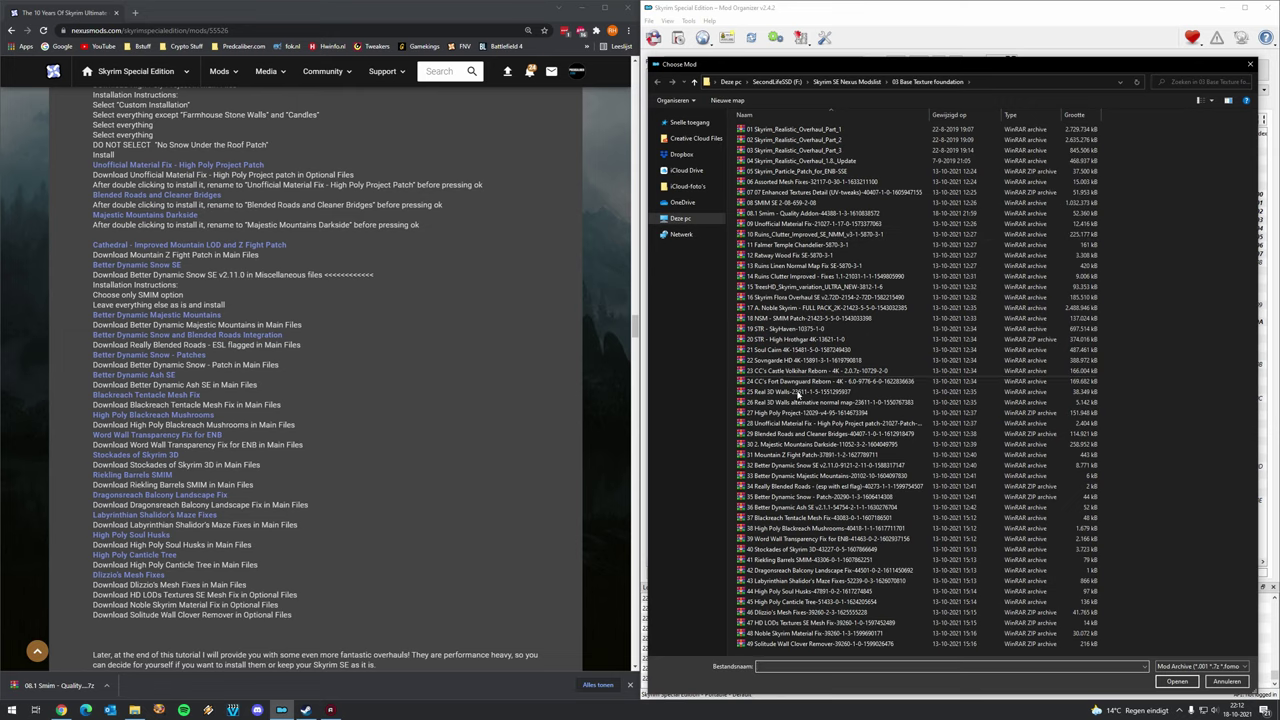
Install 34 Really Blended Roads (esp with esl flag) and 35 Better Dynamic Snow - Patch, enabling both.
double_click(775, 487)
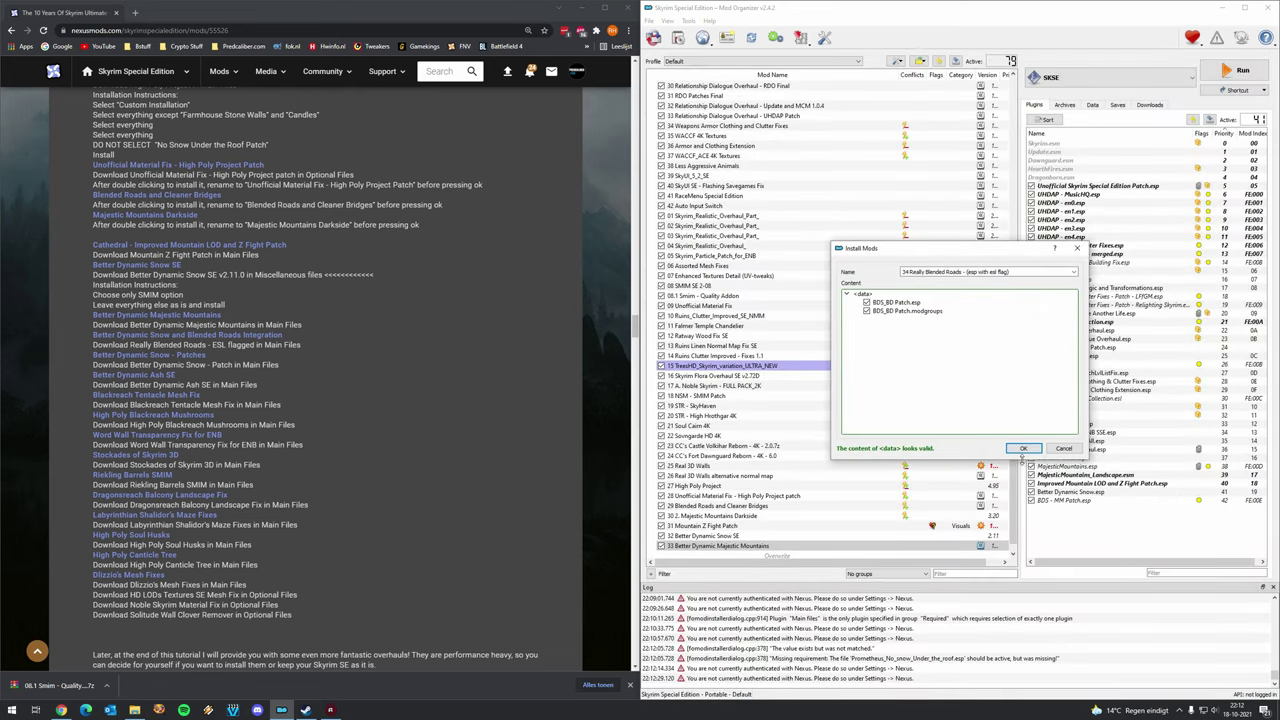
left_click(1021, 449)
left_click(661, 546)
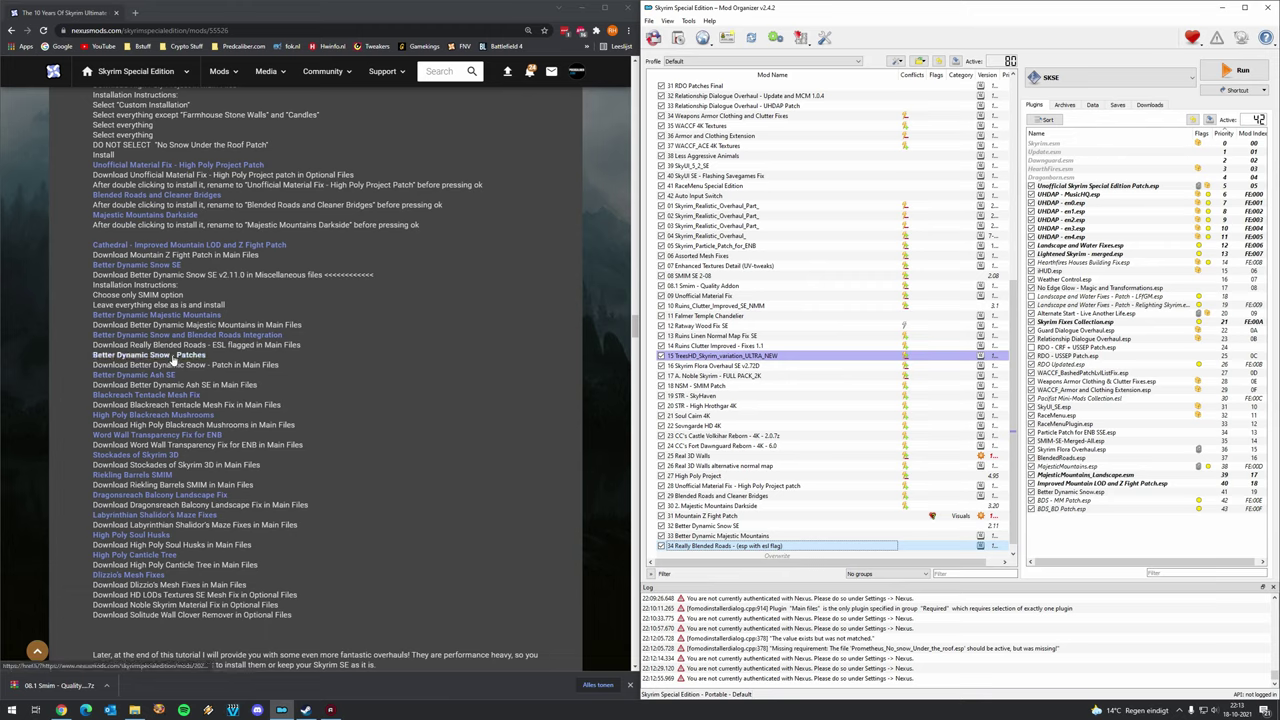
left_click(678, 38)
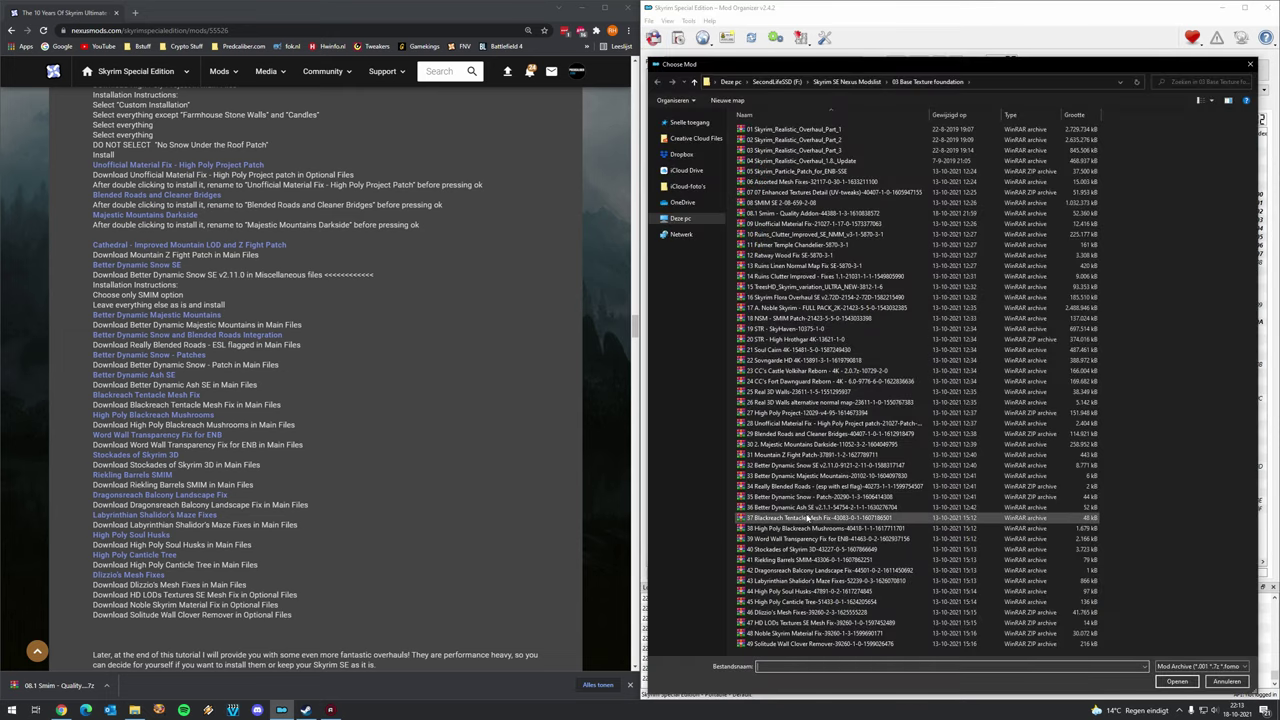
double_click(805, 496)
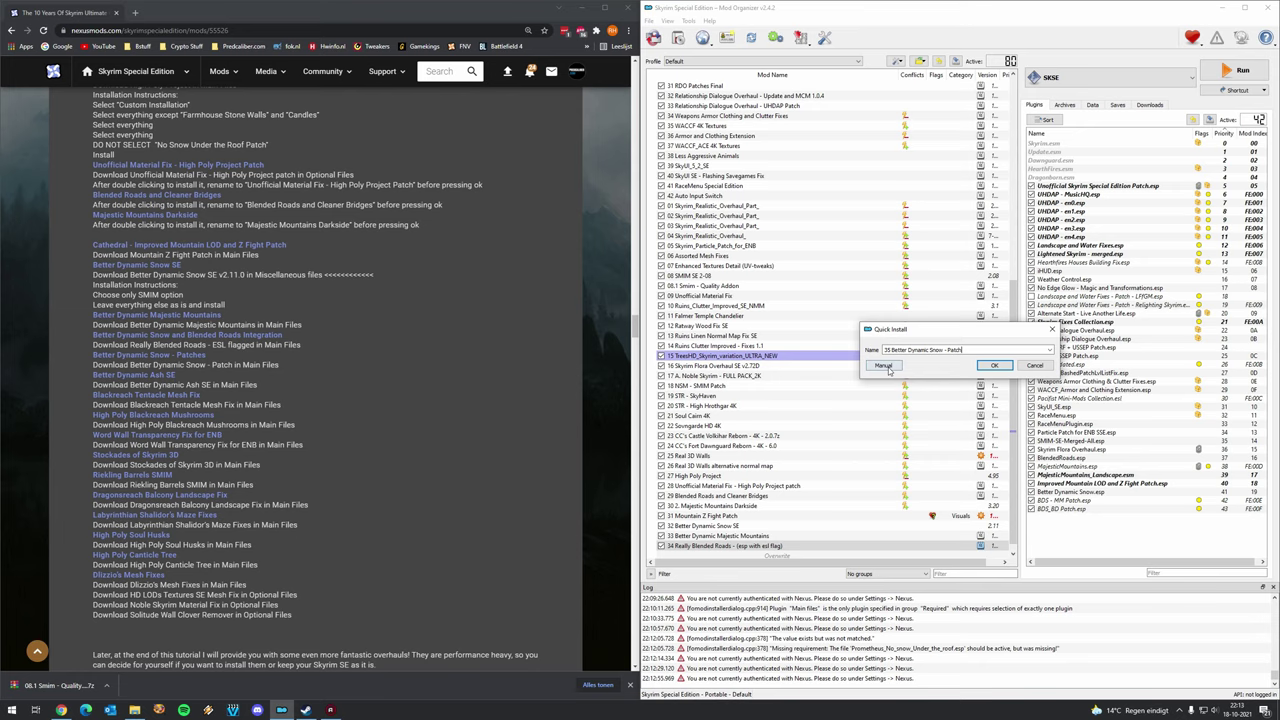
left_click(1022, 447)
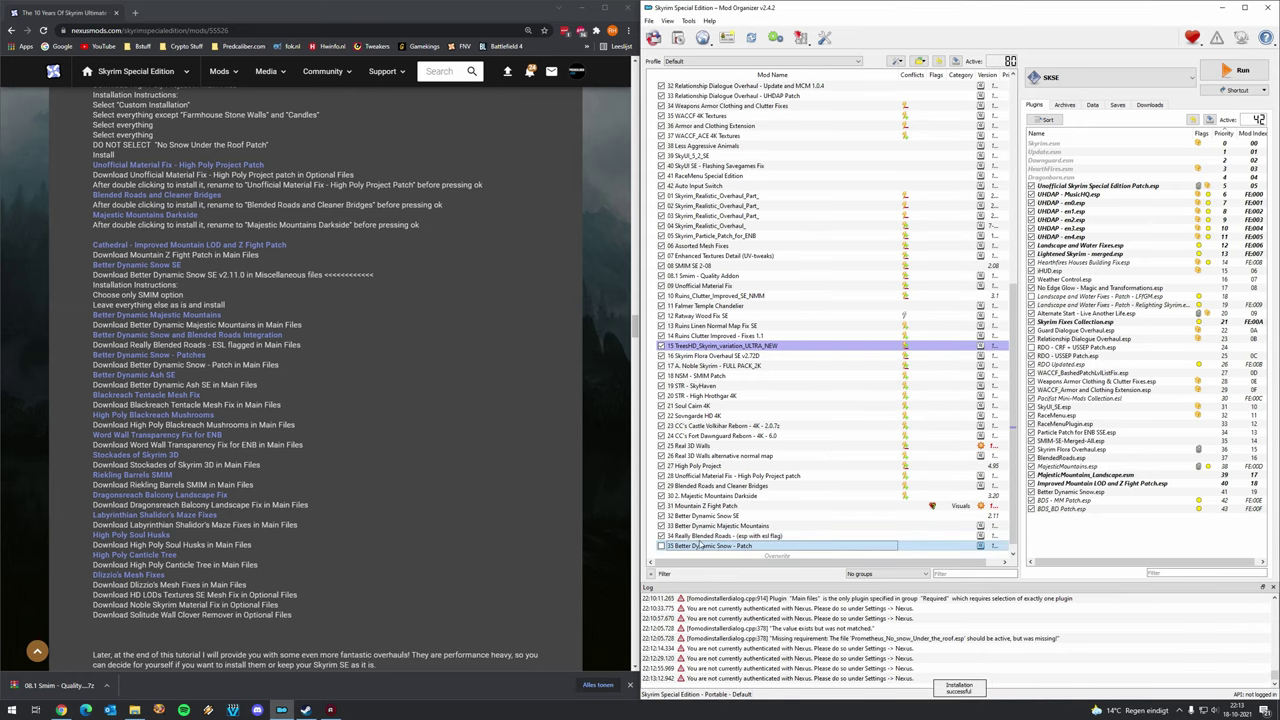
left_click(661, 546)
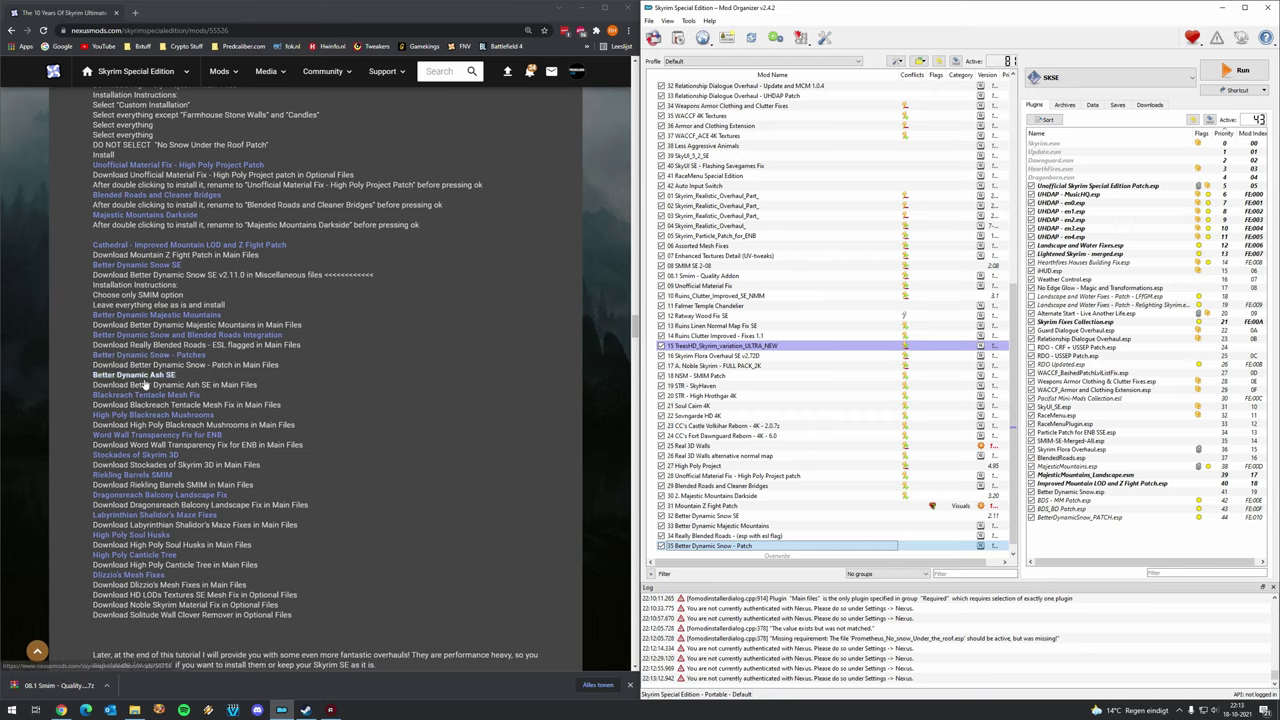
Manually install Better Dynamic Ash SE as mod 36 and enable it.
left_click(679, 37)
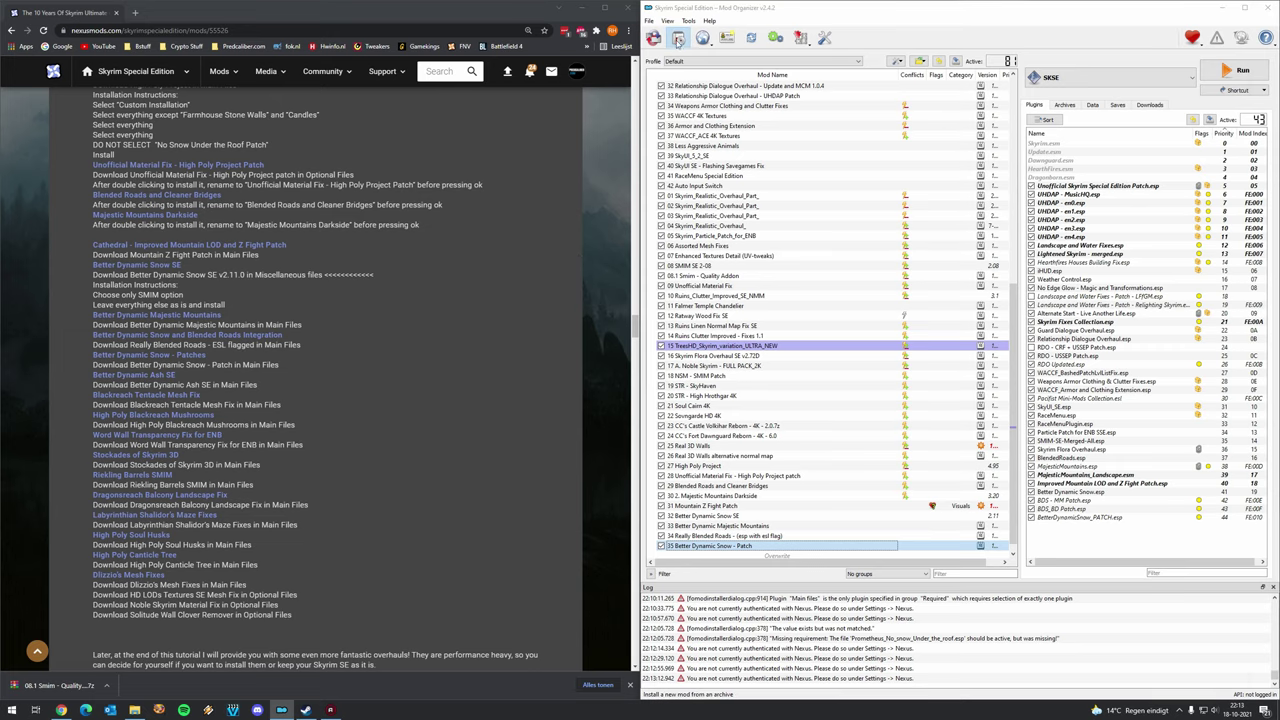
double_click(796, 507)
type("36 Better Dynamic Ash SE")
left_click(883, 365)
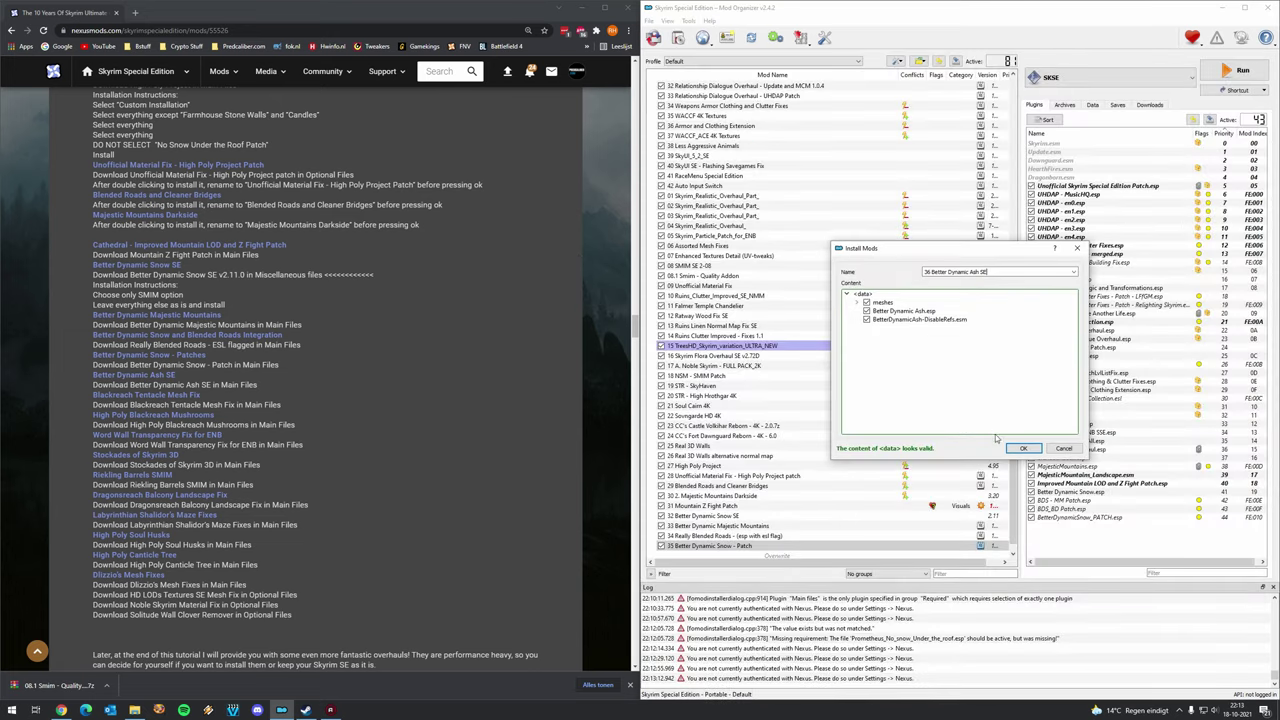
left_click(1020, 449)
left_click(661, 546)
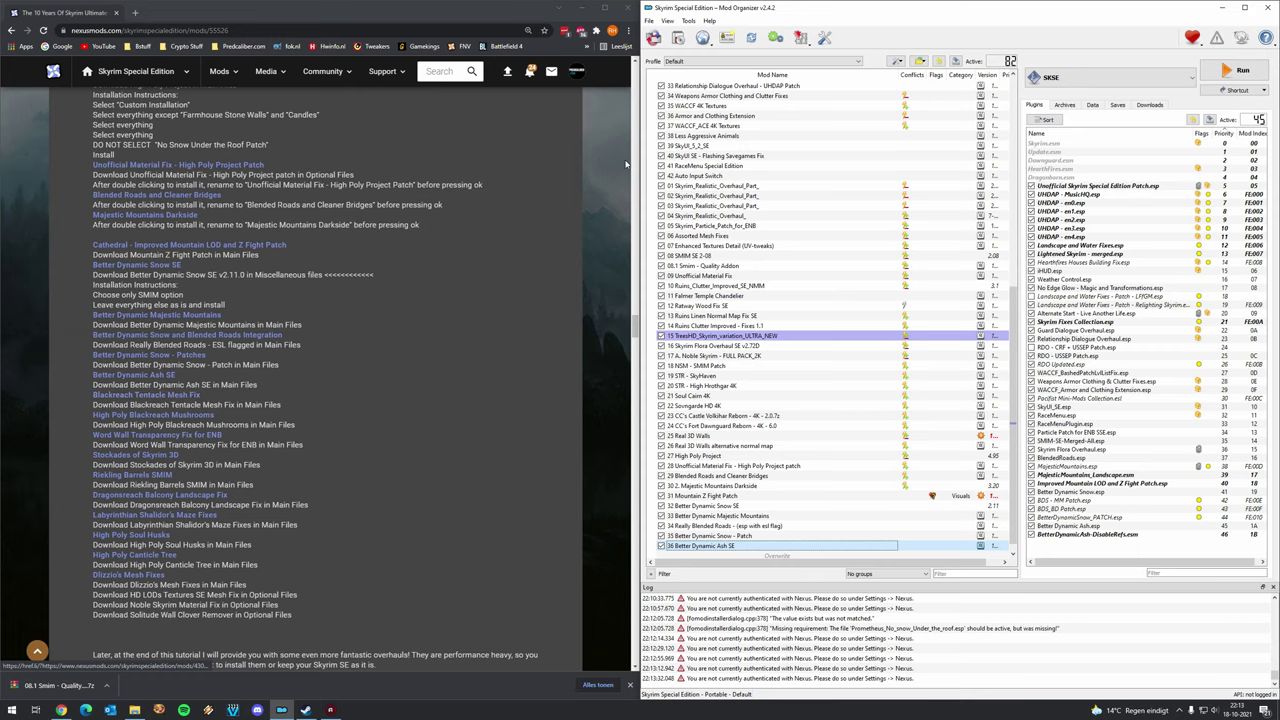
Install Blackreach Tentacle Mesh Fix and High Poly Blackreach Mushrooms, enabling the mushrooms mod.
left_click(677, 37)
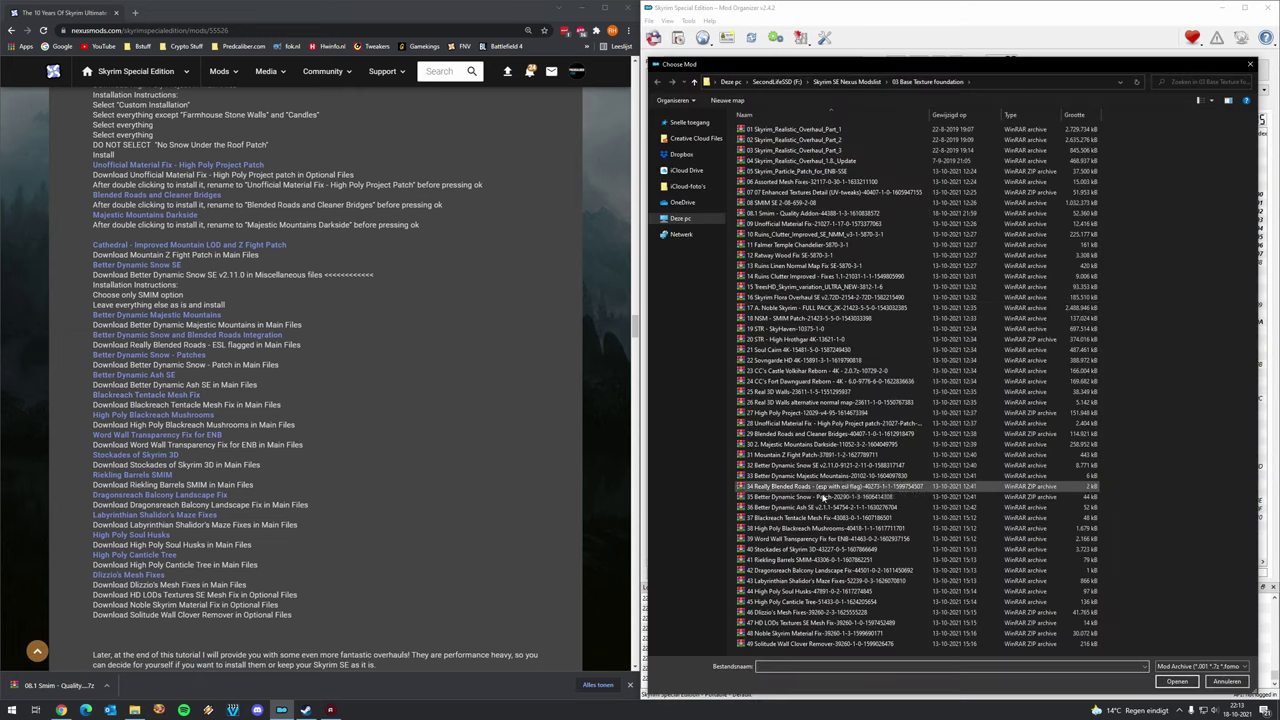
double_click(860, 517)
left_click(885, 365)
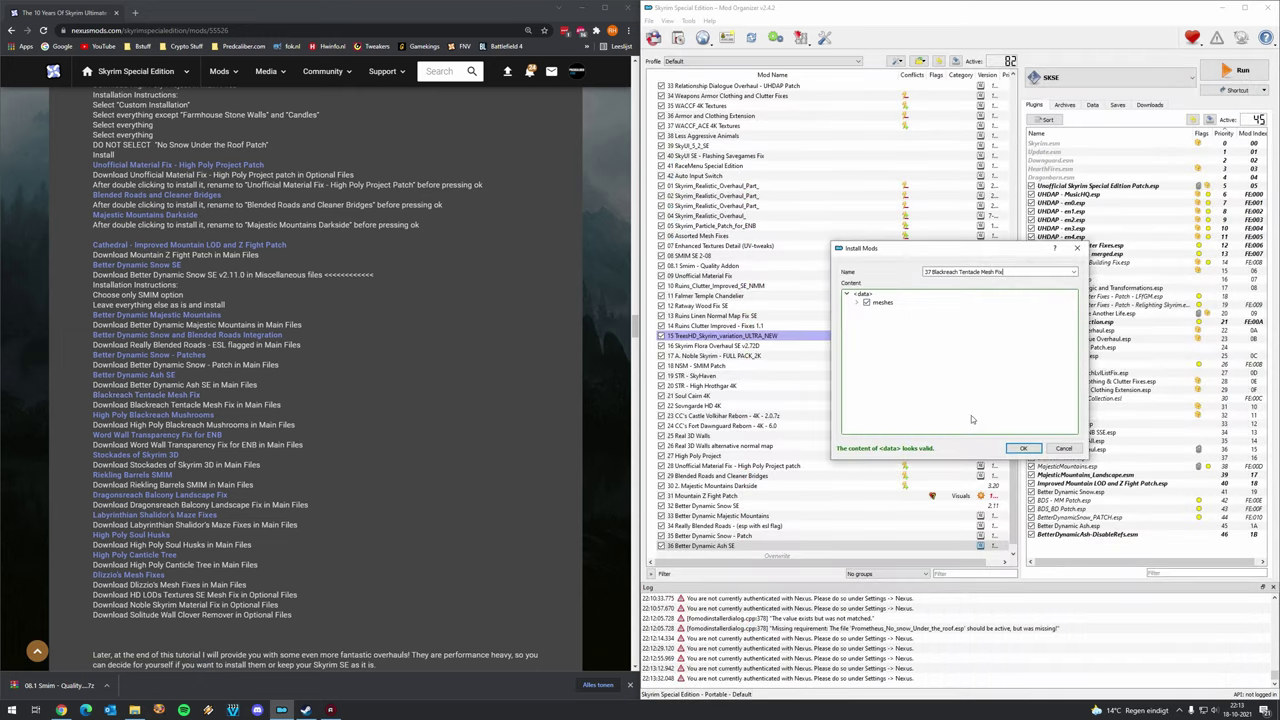
left_click(1021, 448)
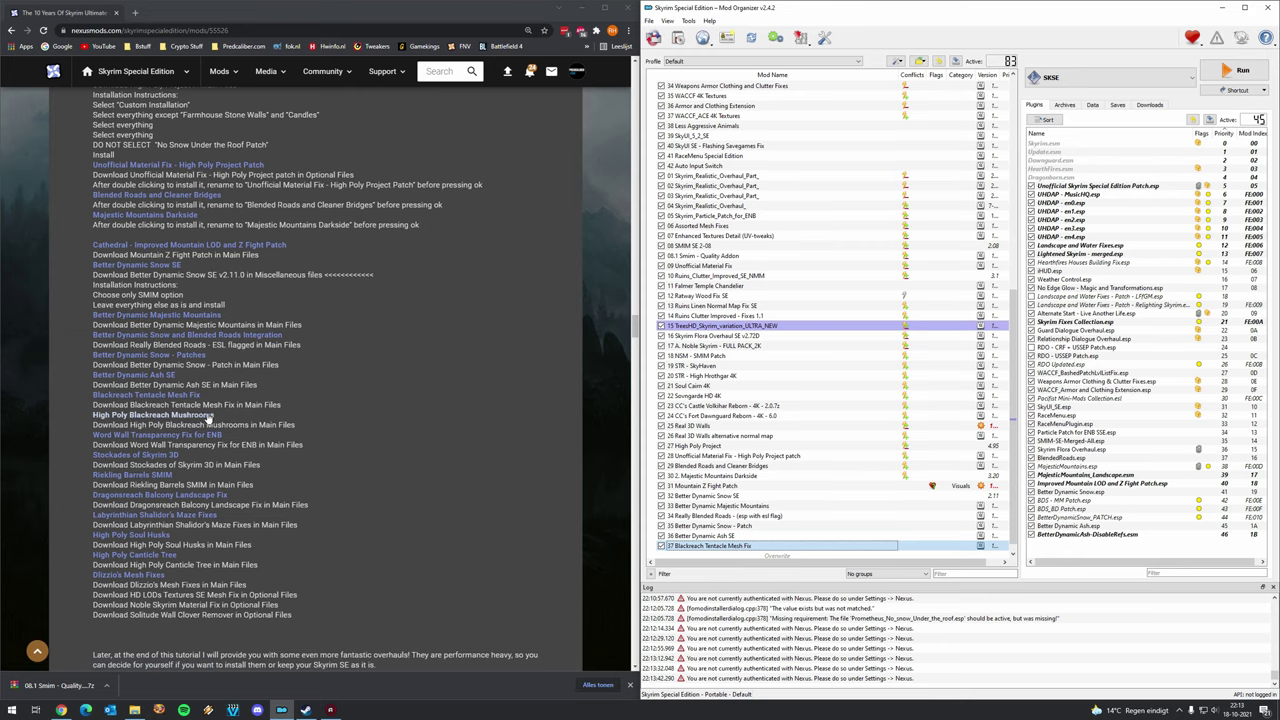
left_click(678, 38)
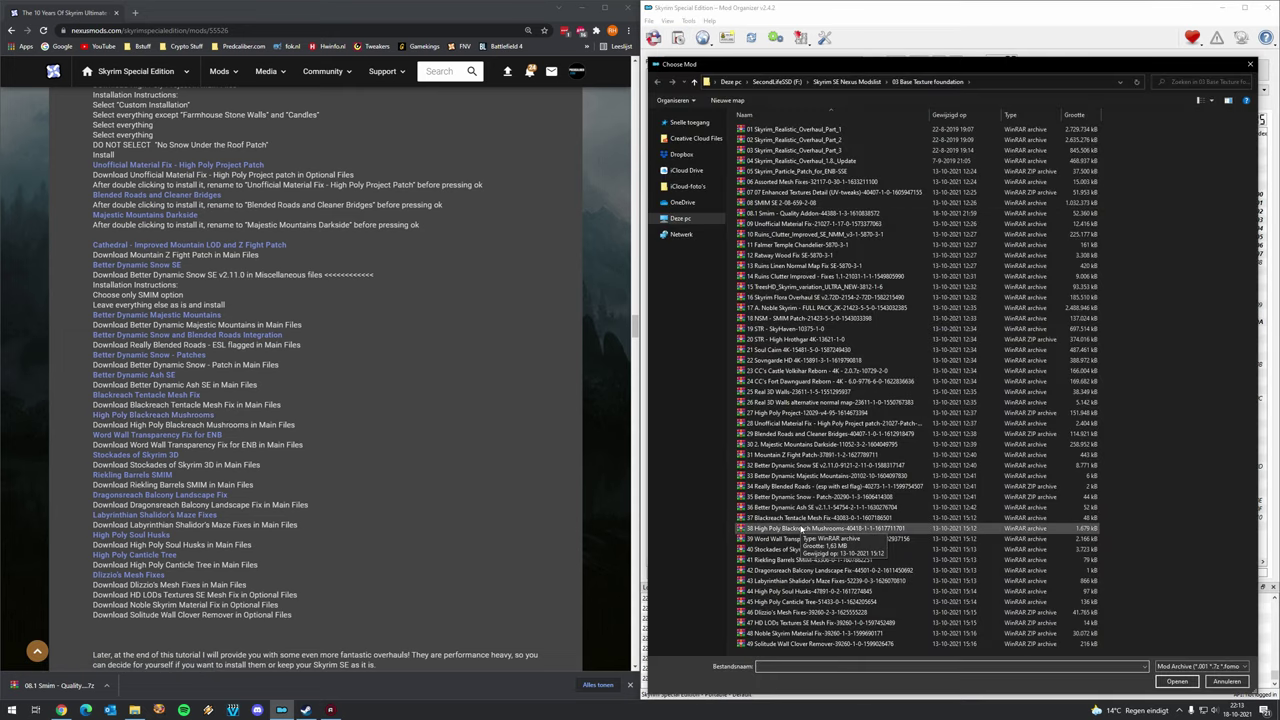
double_click(802, 528)
left_click(1022, 447)
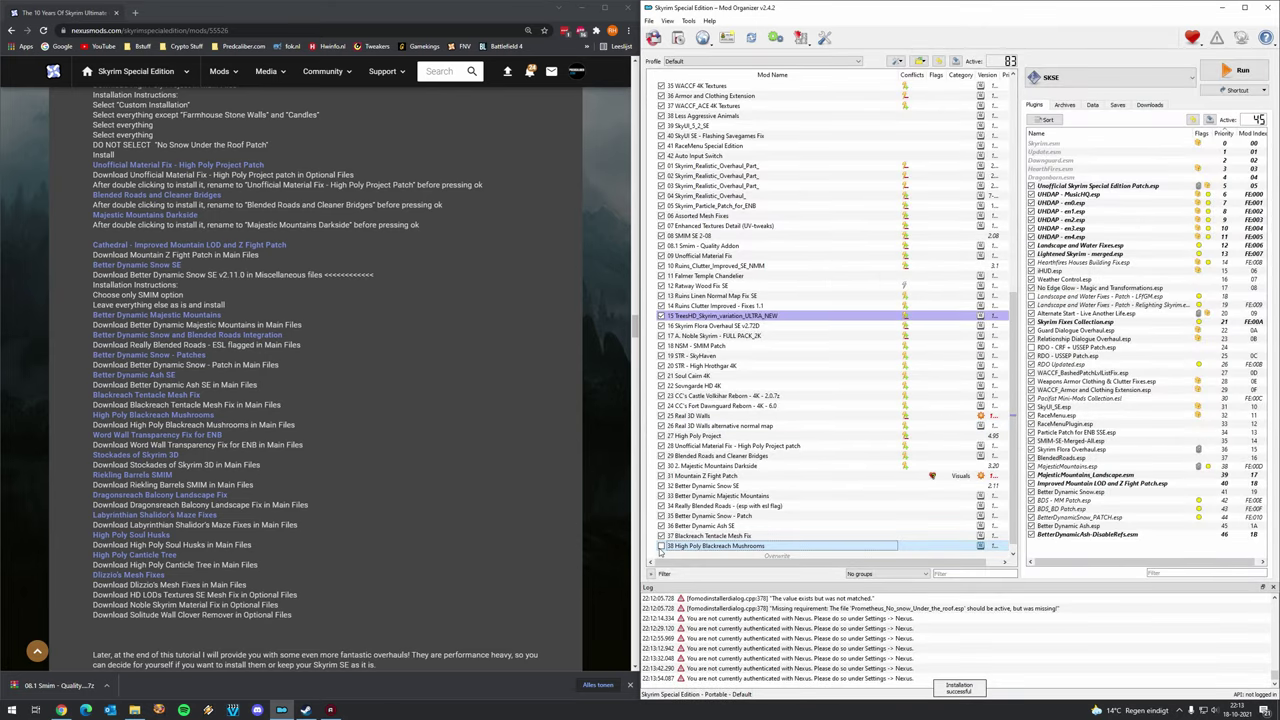
left_click(661, 546)
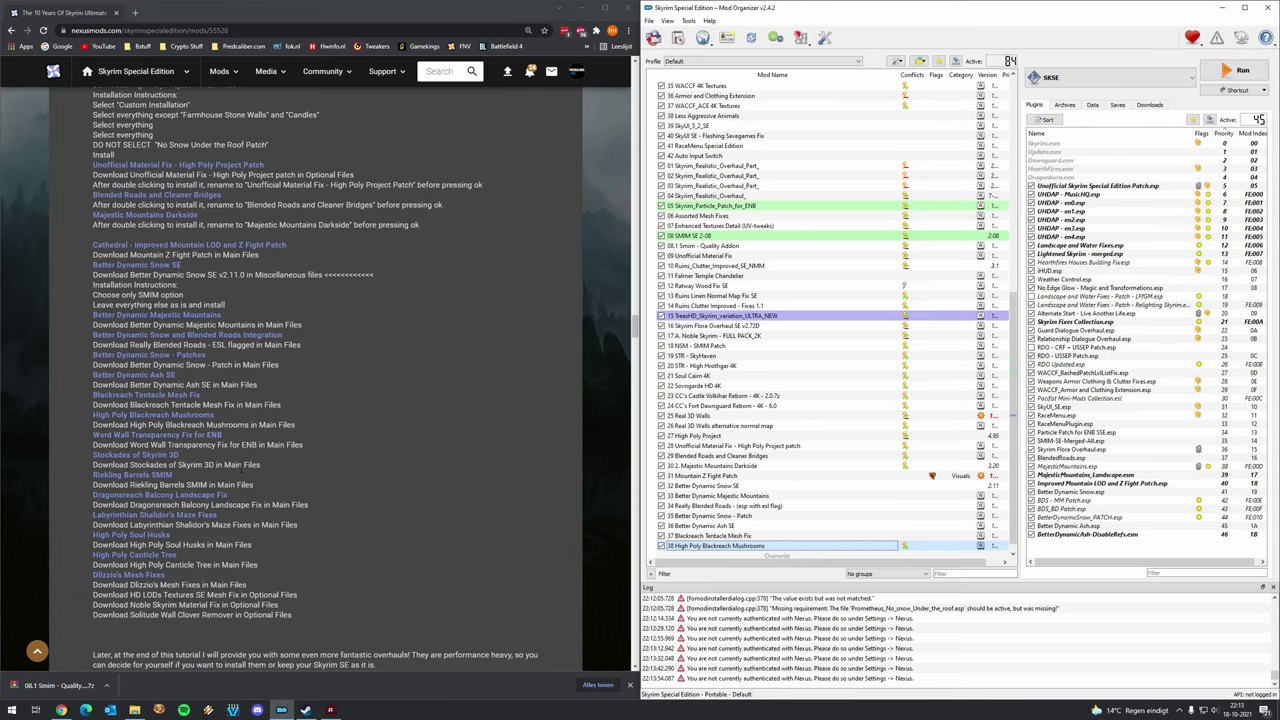
Manually install the Word Wall Transparency Fix for ENB archive.
left_click(678, 37)
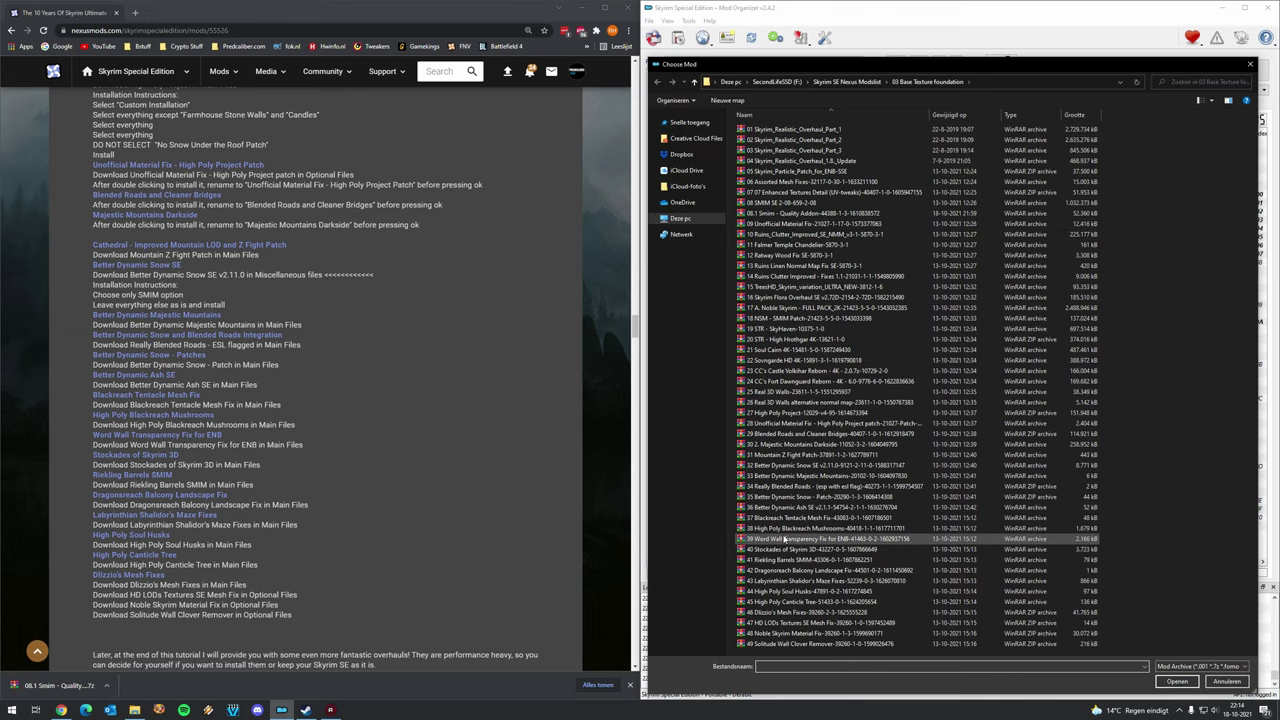
double_click(784, 540)
left_click(884, 366)
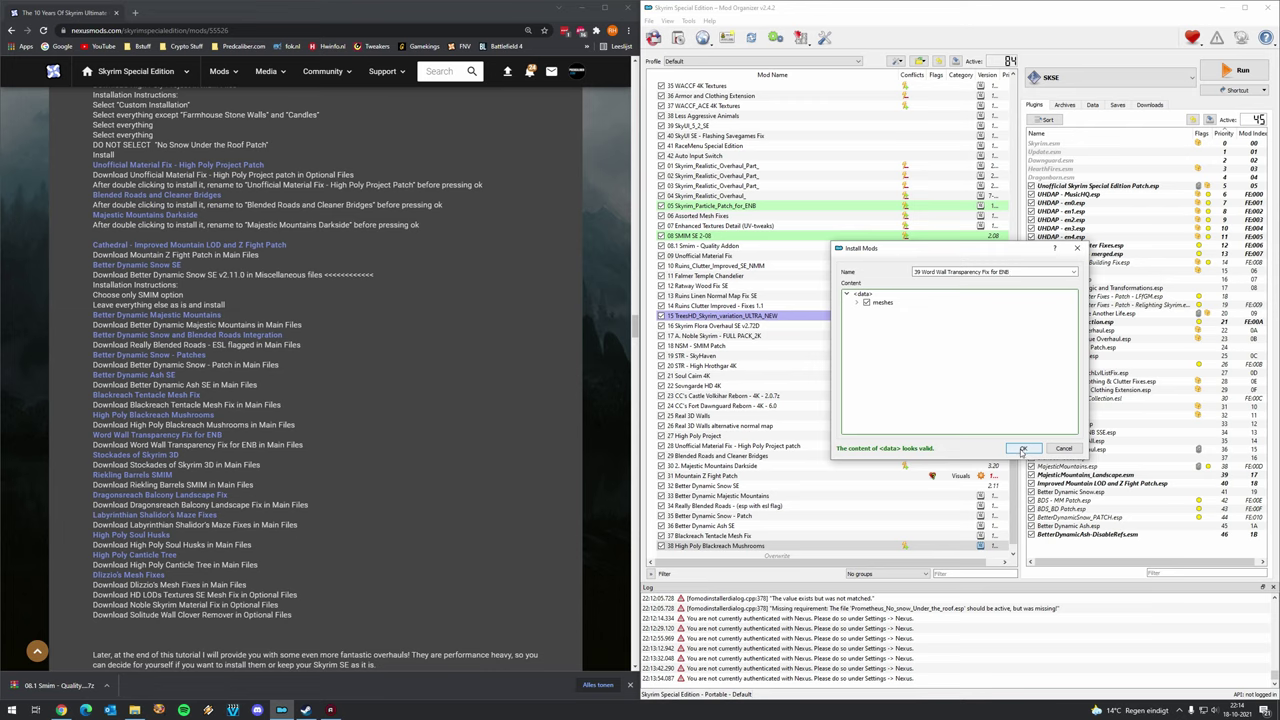
left_click(1022, 449)
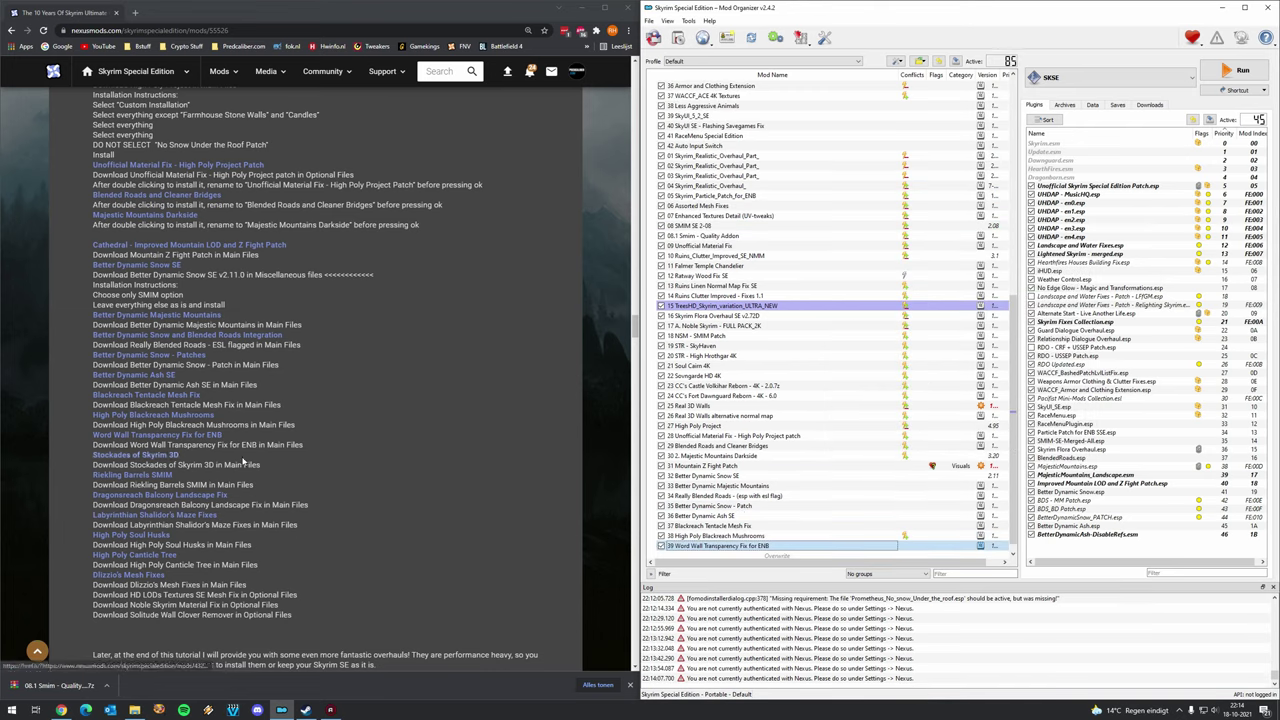
Manually install the Stockades of Skyrim 3D and Riekling Barrels SMIM archives.
left_click(680, 41)
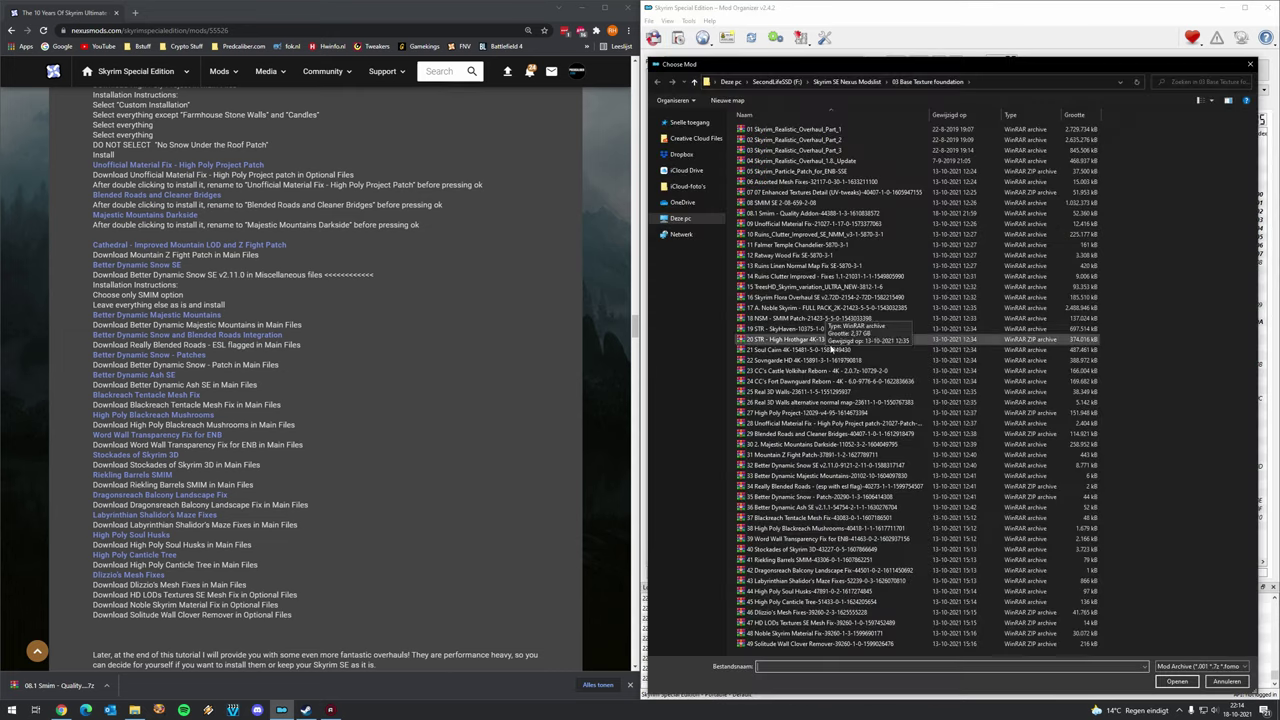
double_click(778, 550)
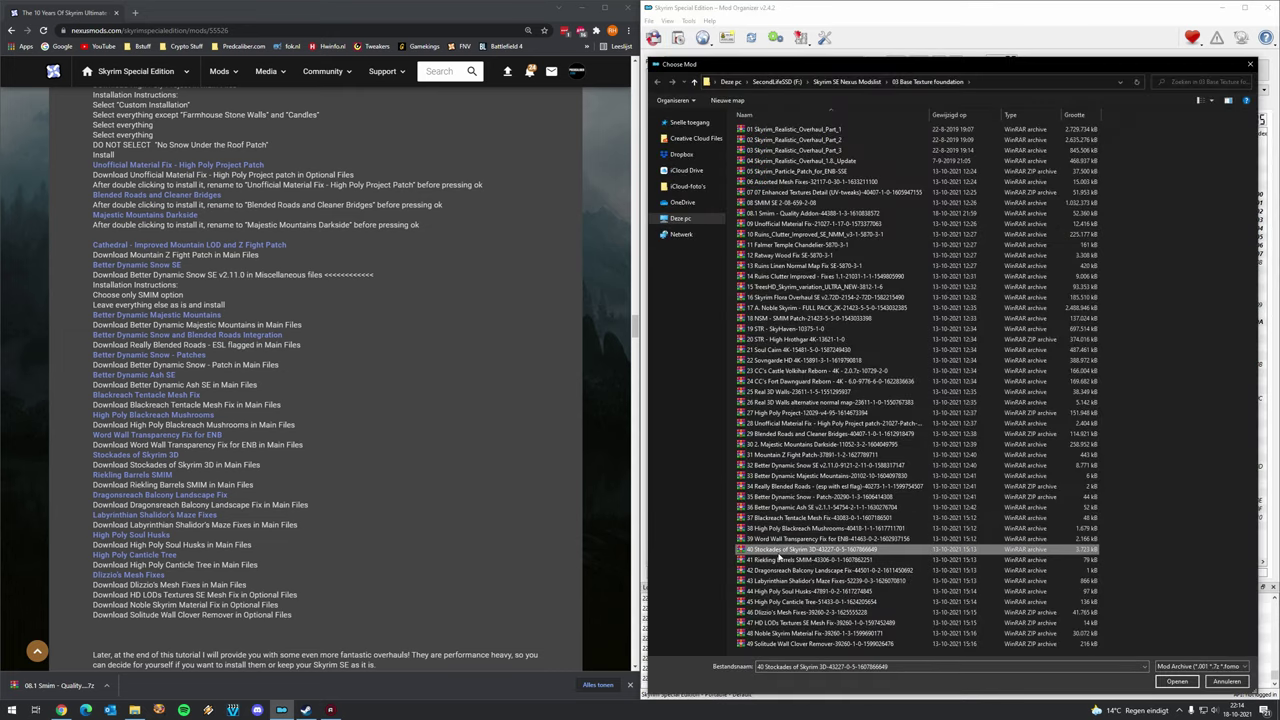
left_click(880, 366)
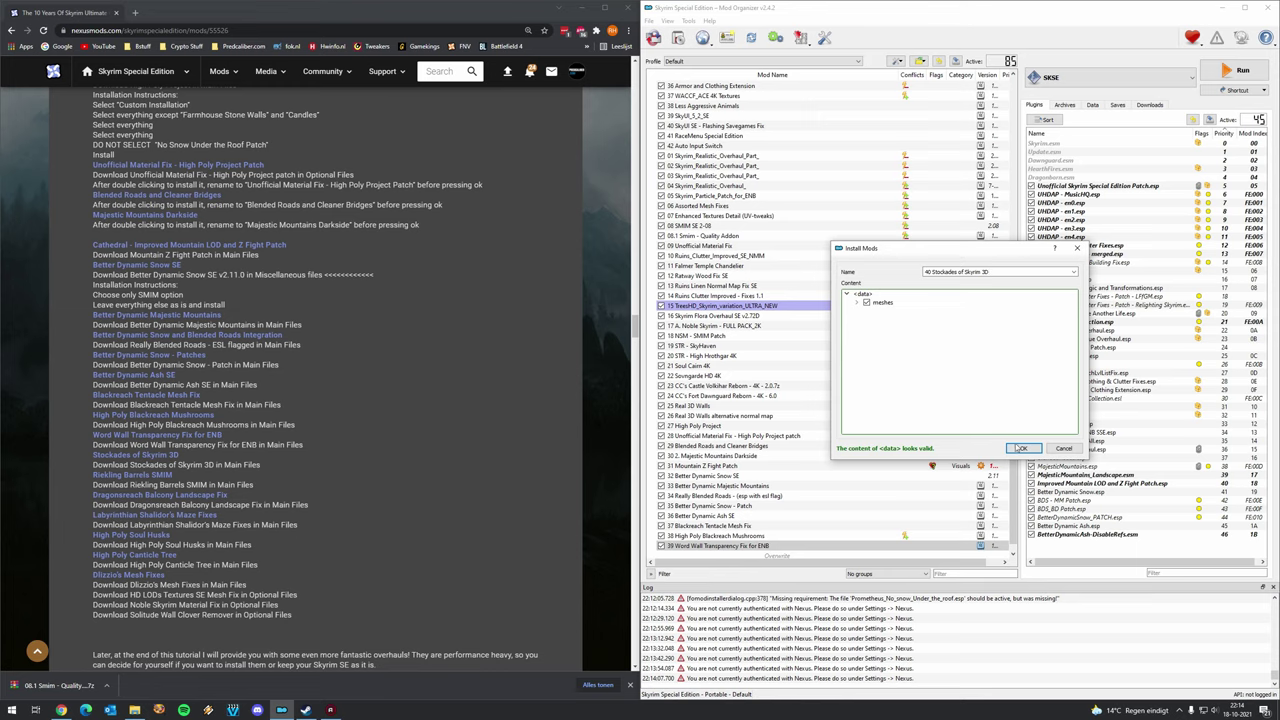
left_click(1022, 449)
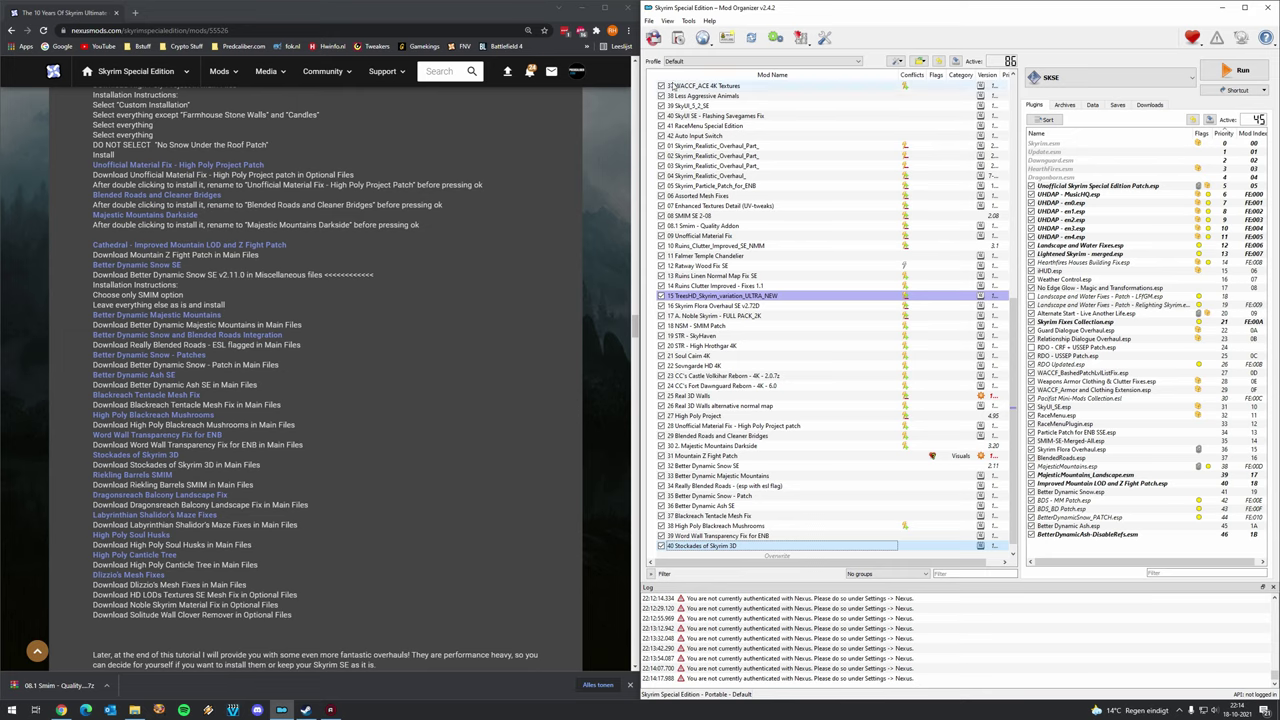
left_click(677, 37)
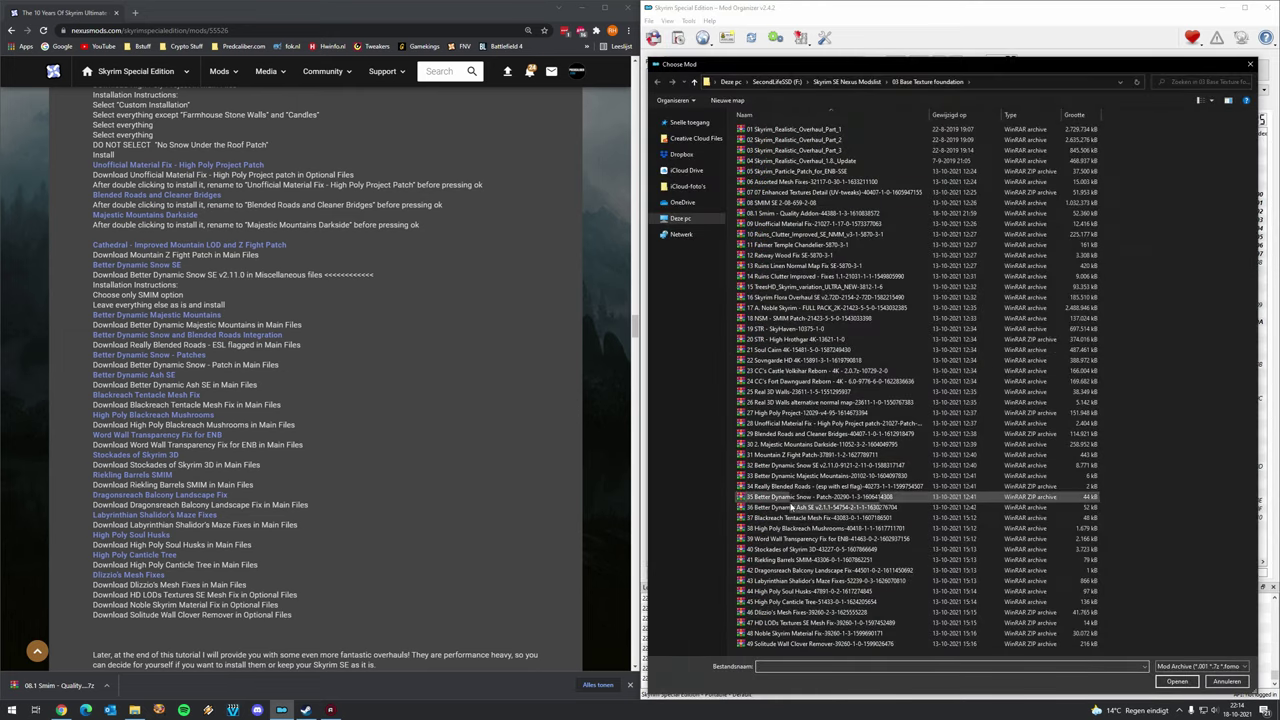
double_click(800, 559)
left_click(899, 362)
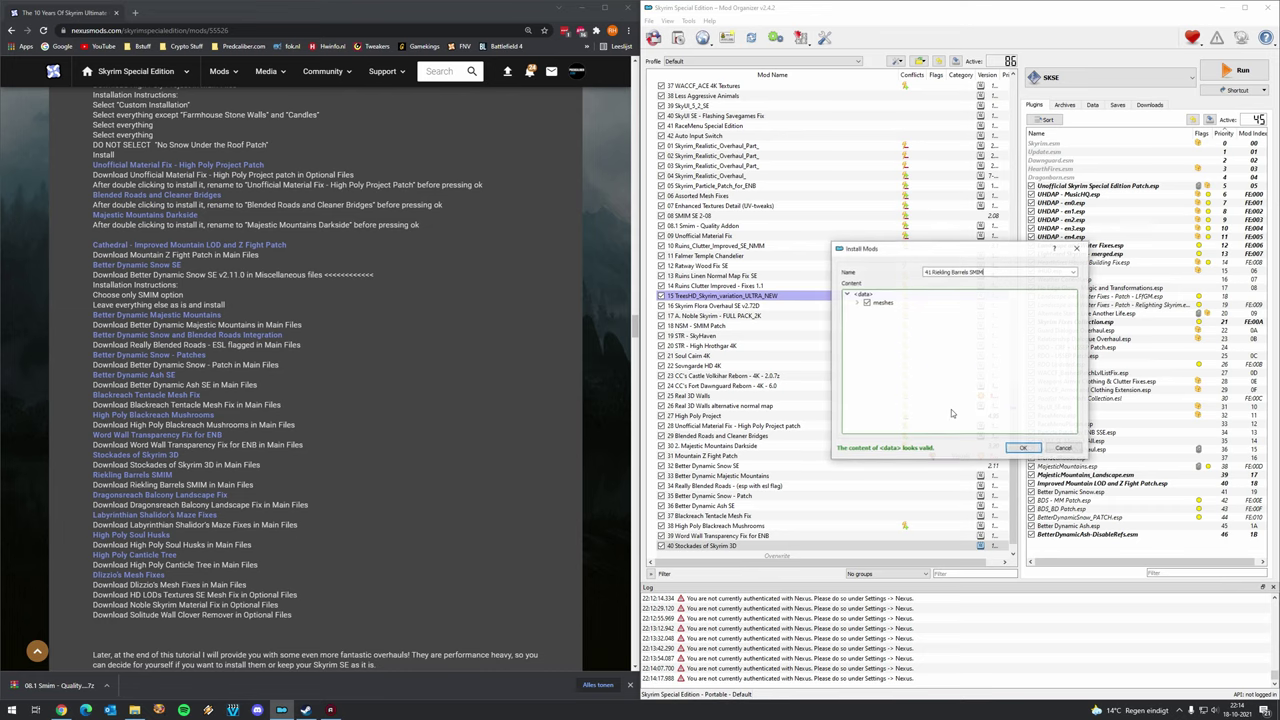
left_click(1015, 450)
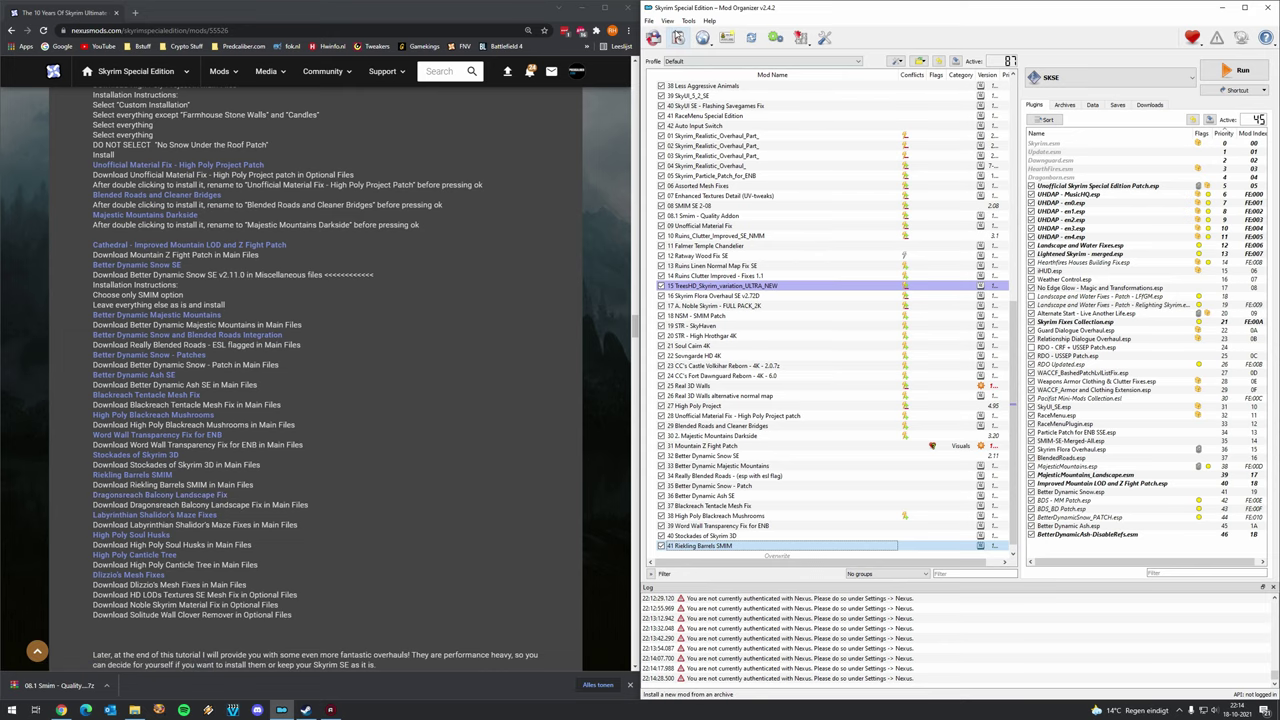
Install Dragonsreach Balcony Landscape Fix and Labyrinthian Shalidor's Maze Fixes, enabling the latter.
left_click(678, 37)
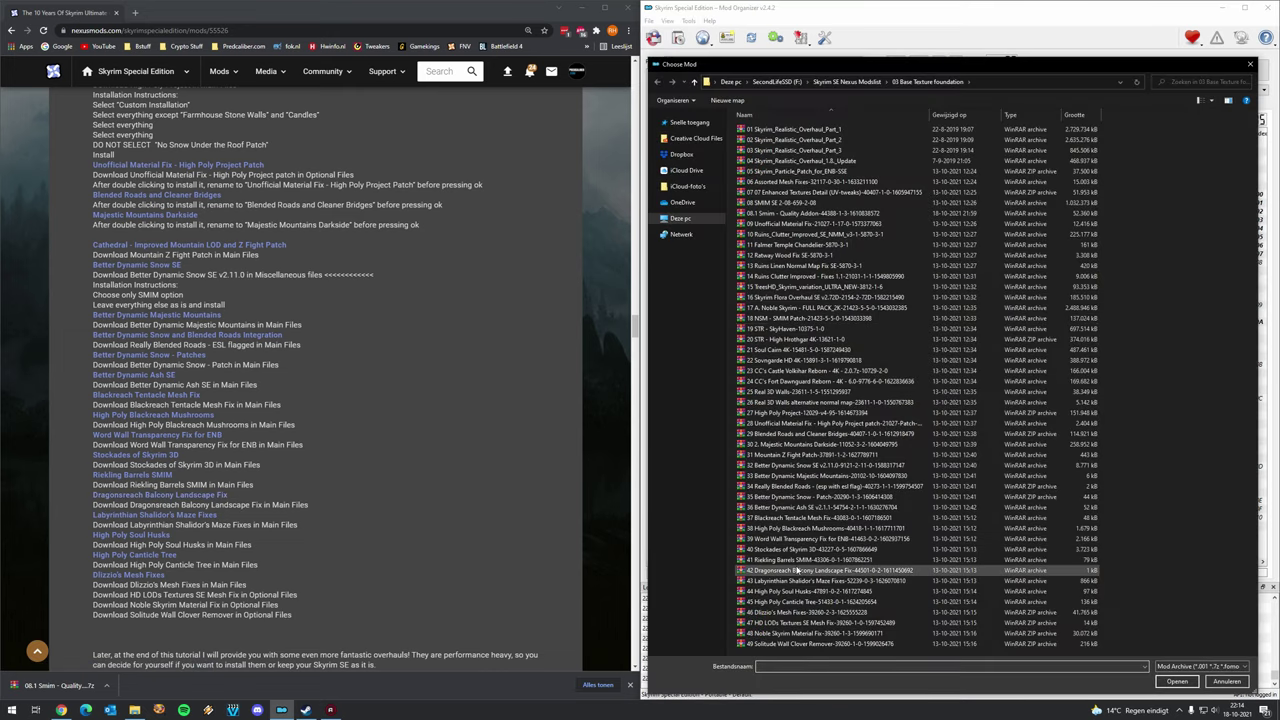
double_click(797, 568)
left_click(884, 366)
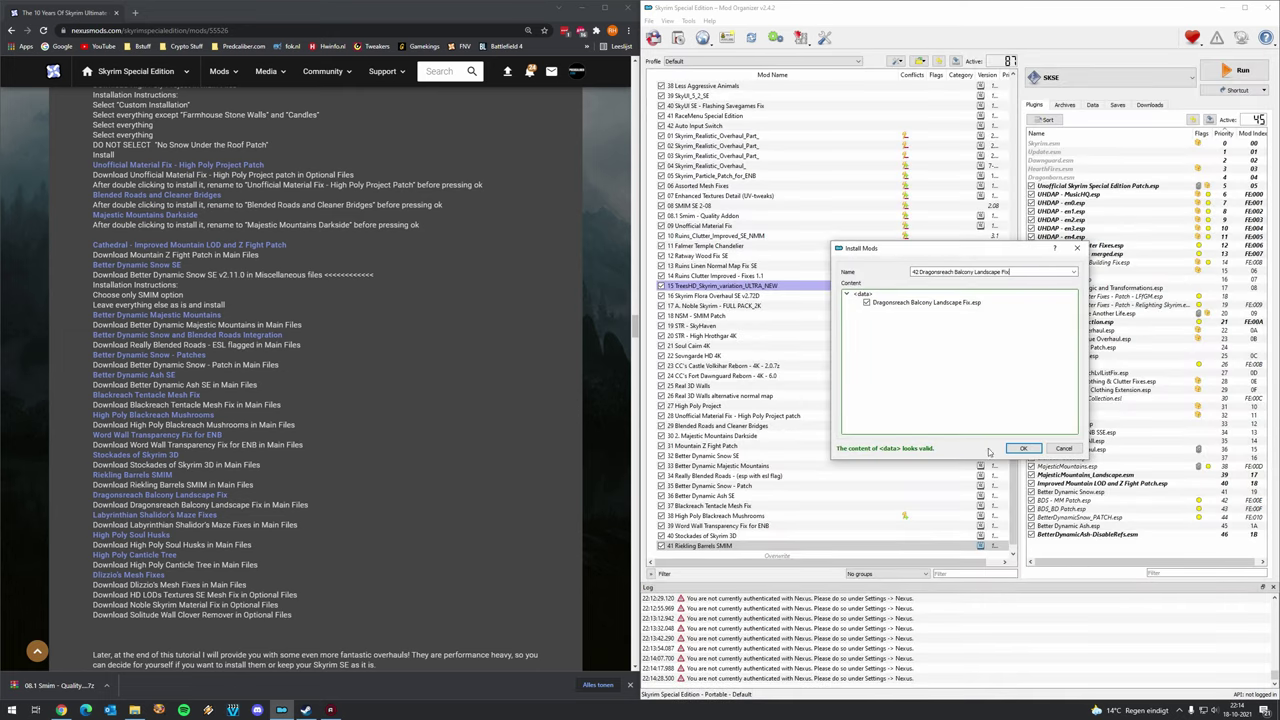
left_click(1025, 450)
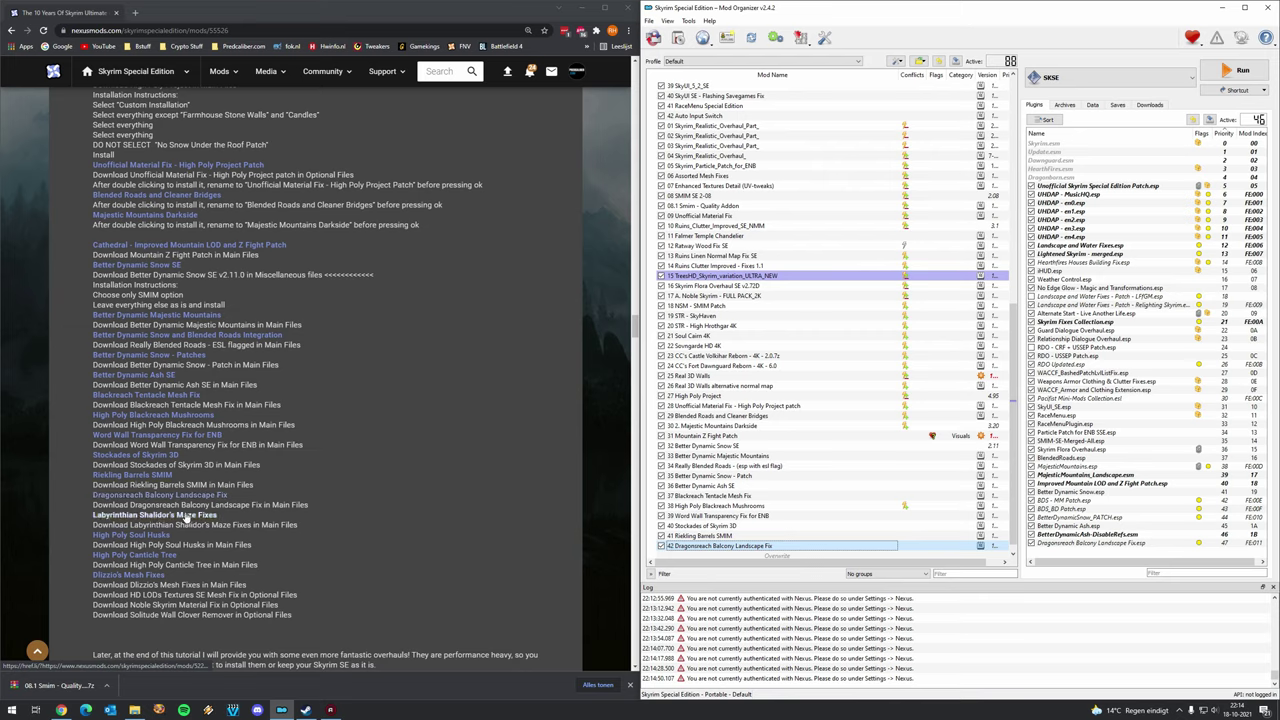
left_click(678, 37)
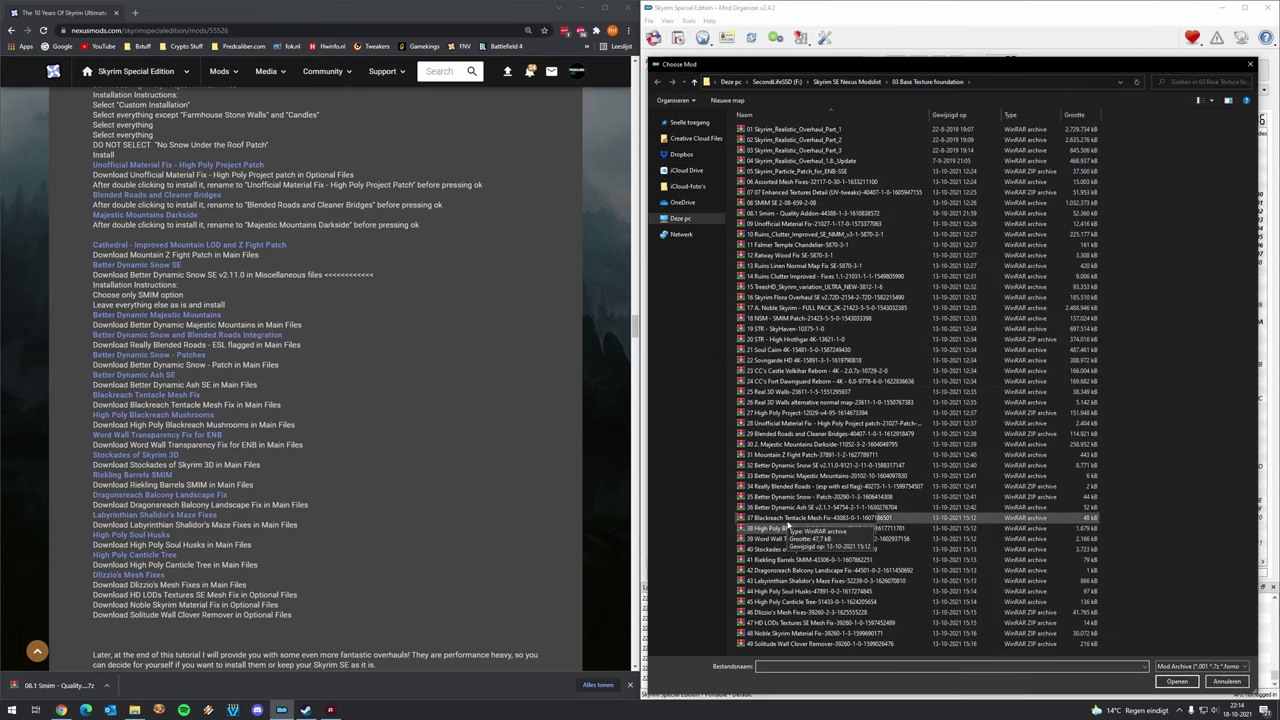
double_click(810, 580)
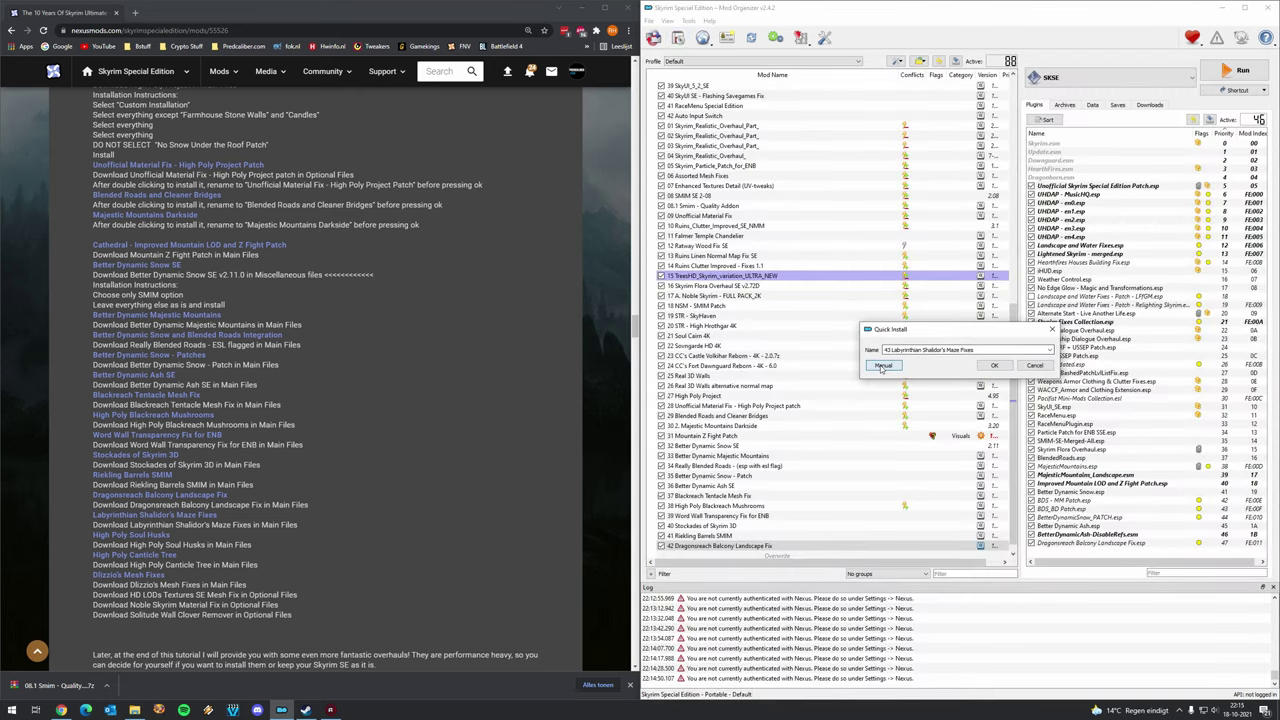
left_click(885, 366)
left_click(1020, 449)
left_click(661, 546)
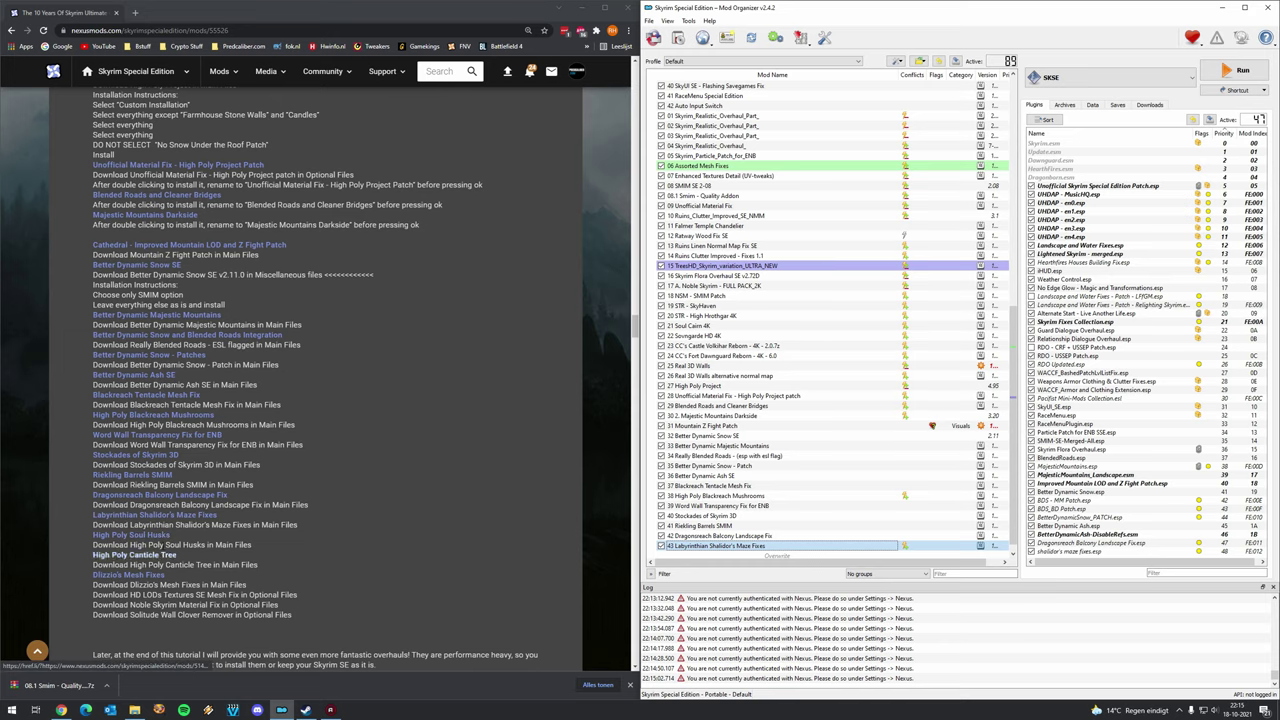
Manually install the High Poly Soul Husks and High Poly Canticle Tree archives.
left_click(678, 37)
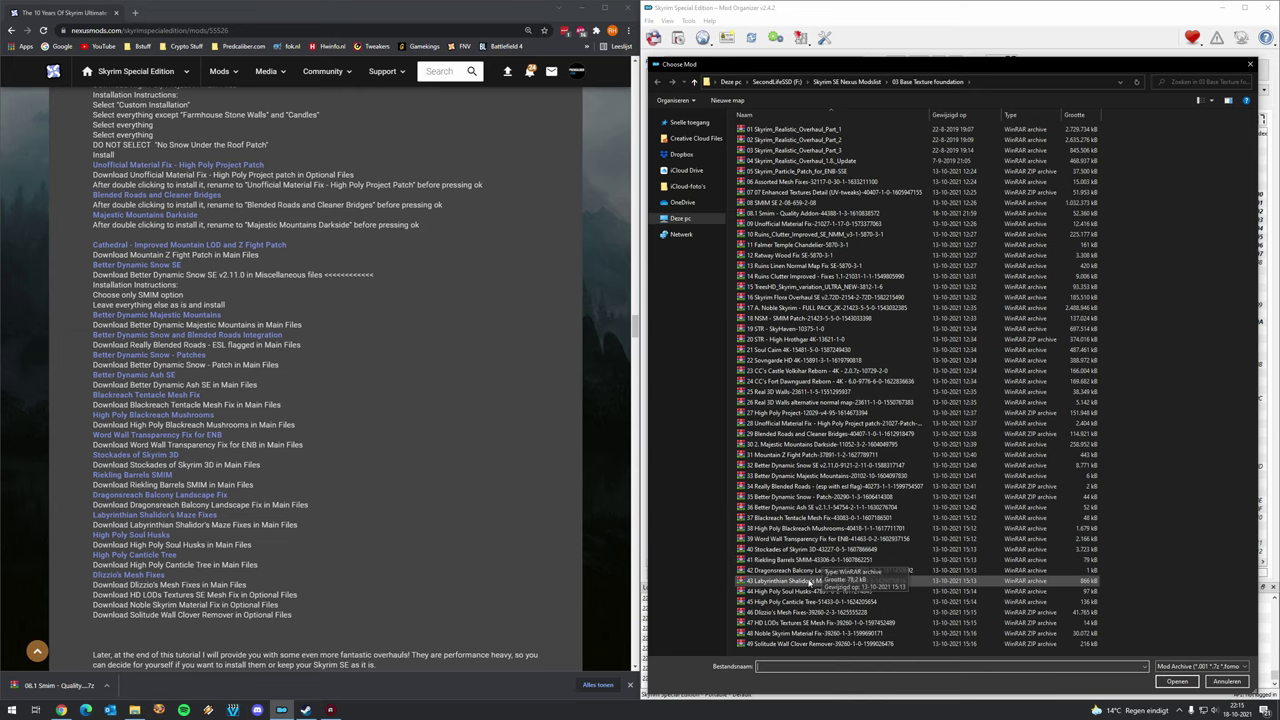
double_click(804, 591)
left_click(883, 365)
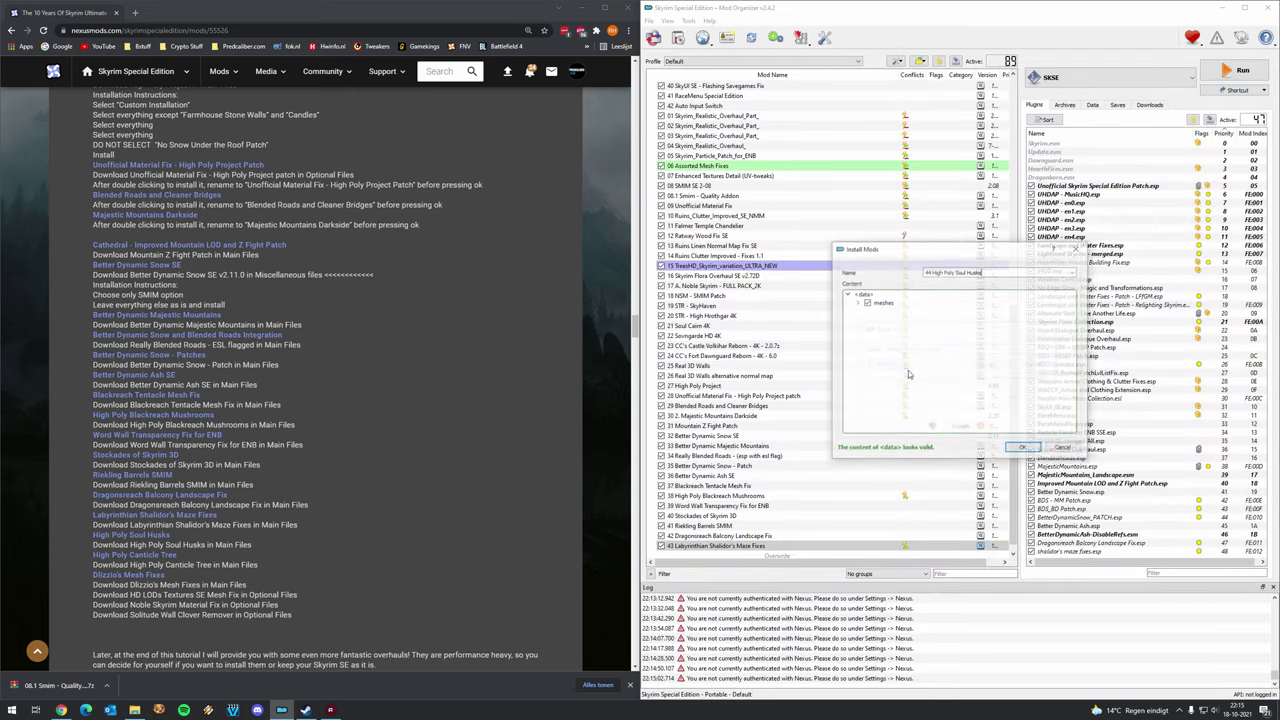
left_click(1020, 448)
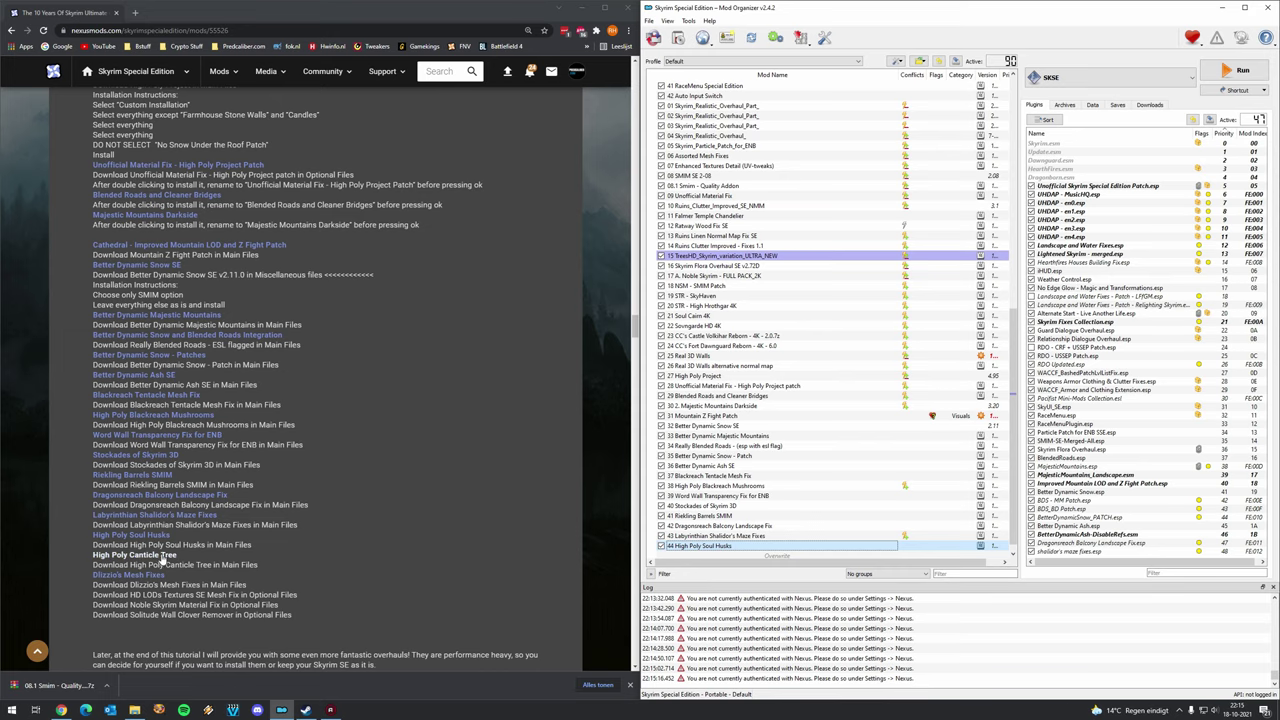
left_click(678, 37)
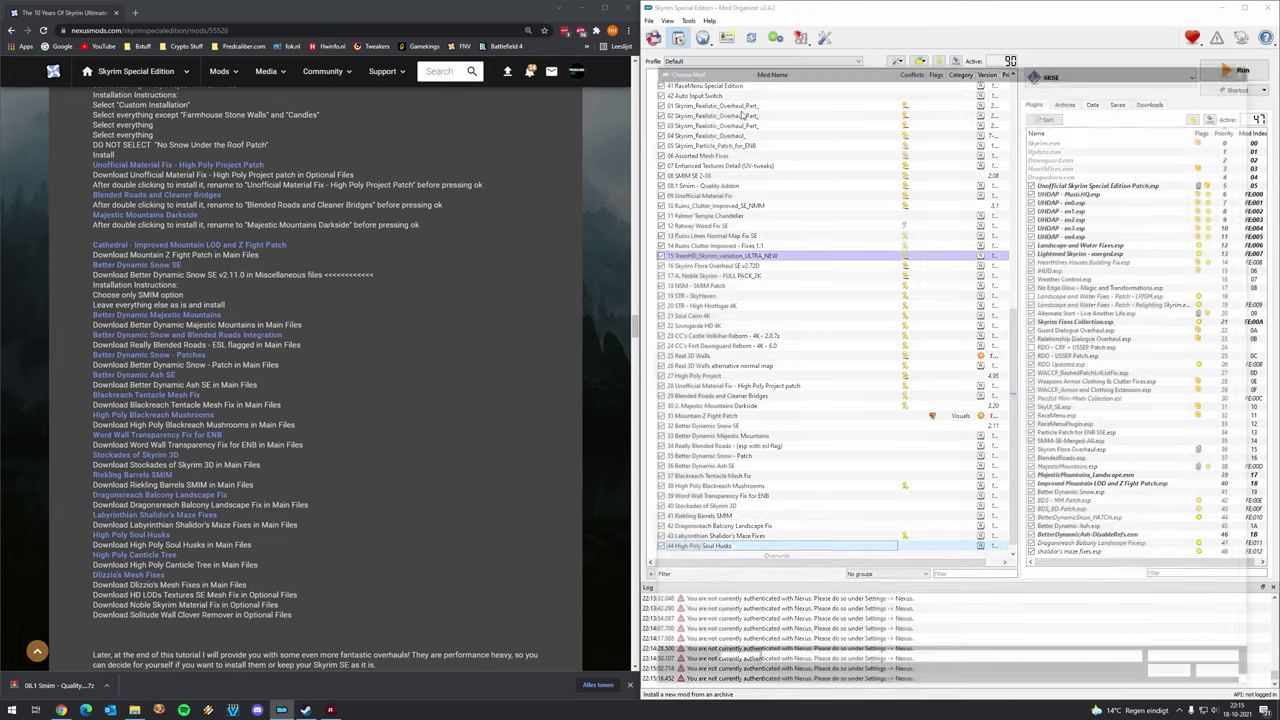
left_click(804, 602)
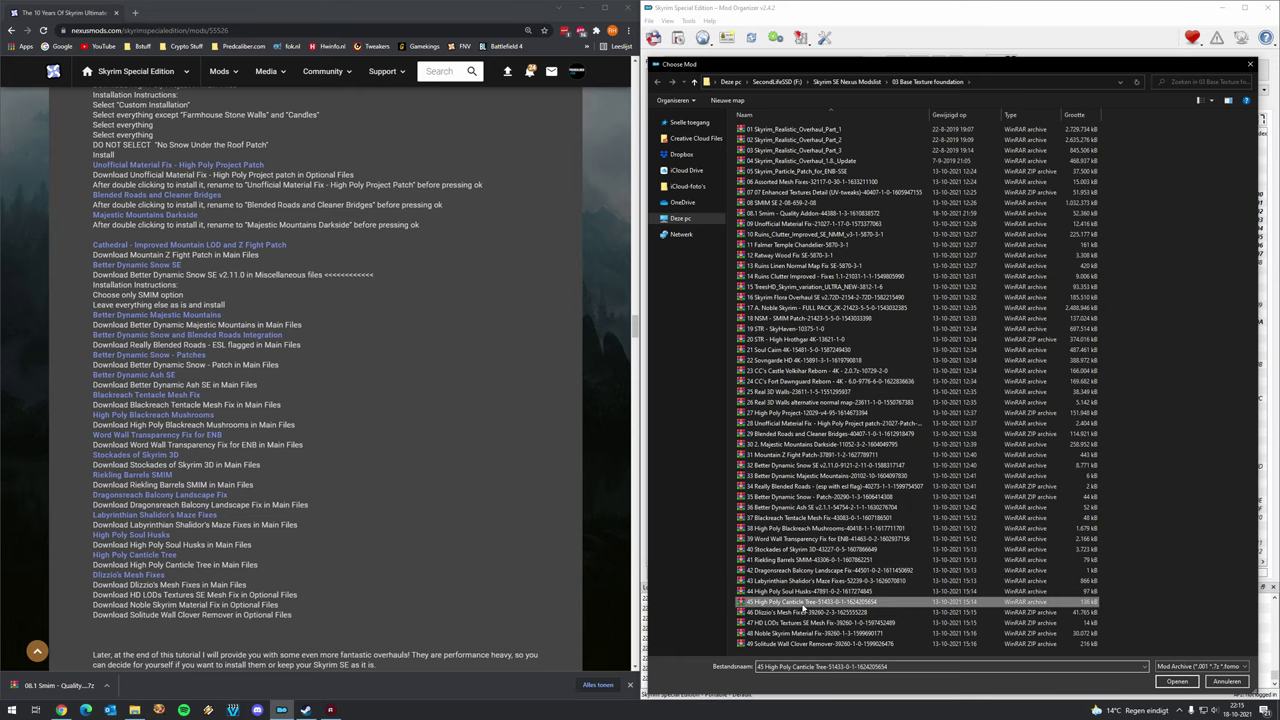
double_click(804, 602)
left_click(883, 366)
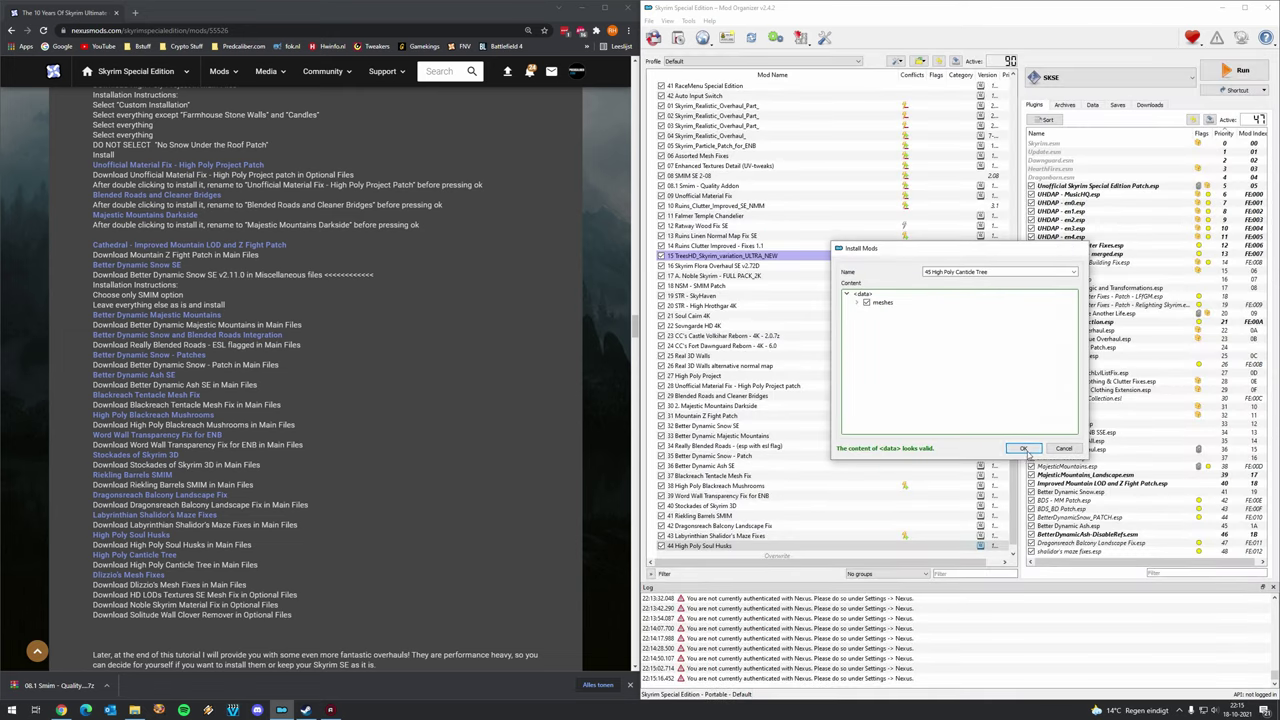
left_click(1021, 448)
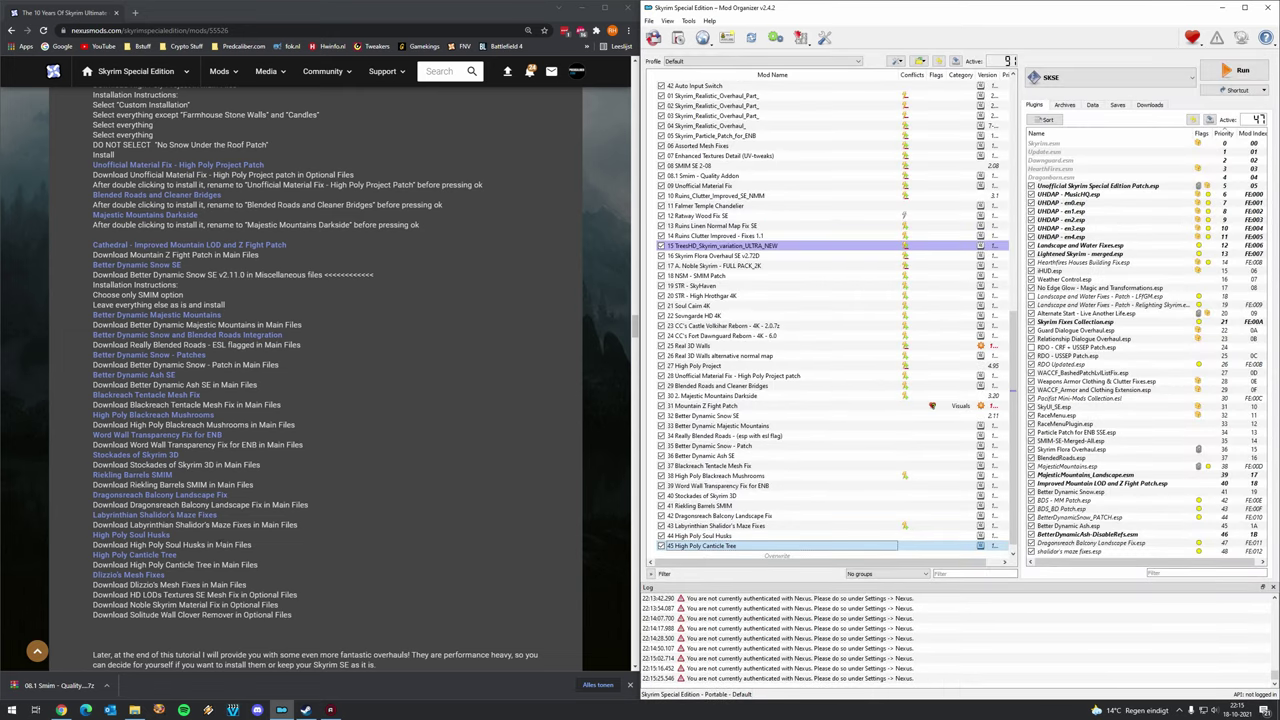
scroll(198, 536, "down", 1)
right_click(148, 533)
left_click(190, 541)
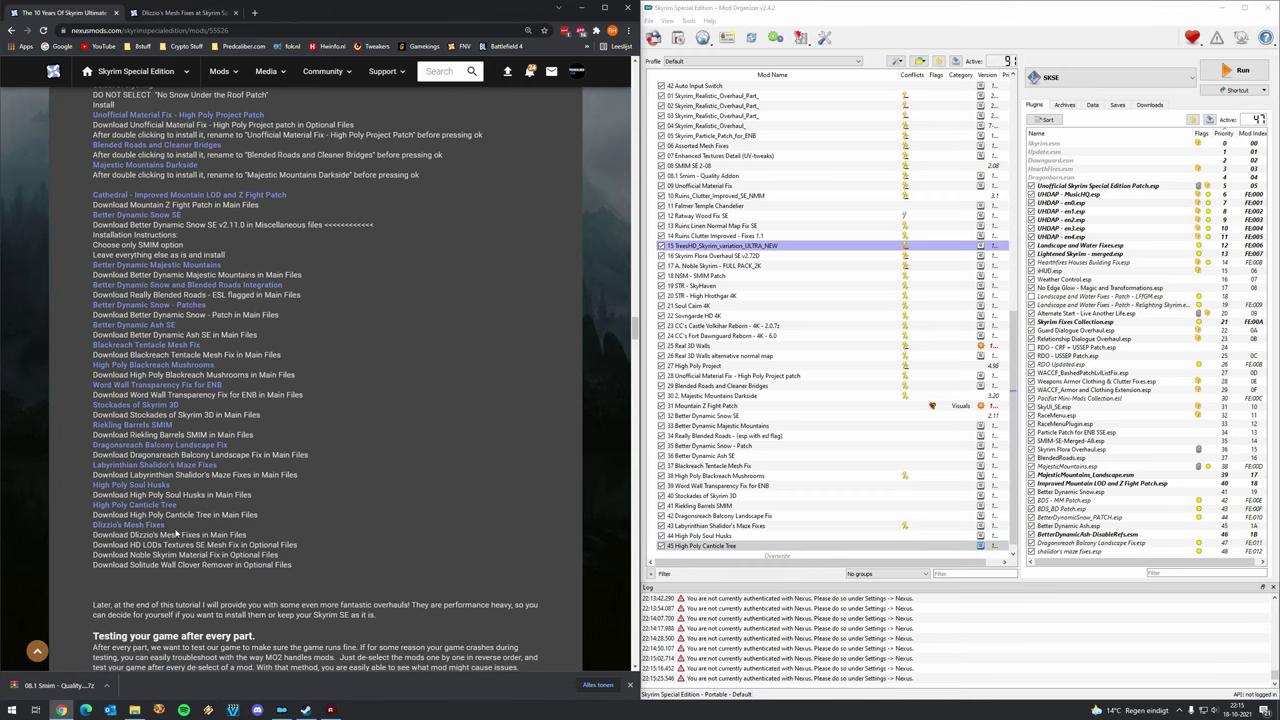
left_click(186, 16)
scroll(196, 383, "down", 5)
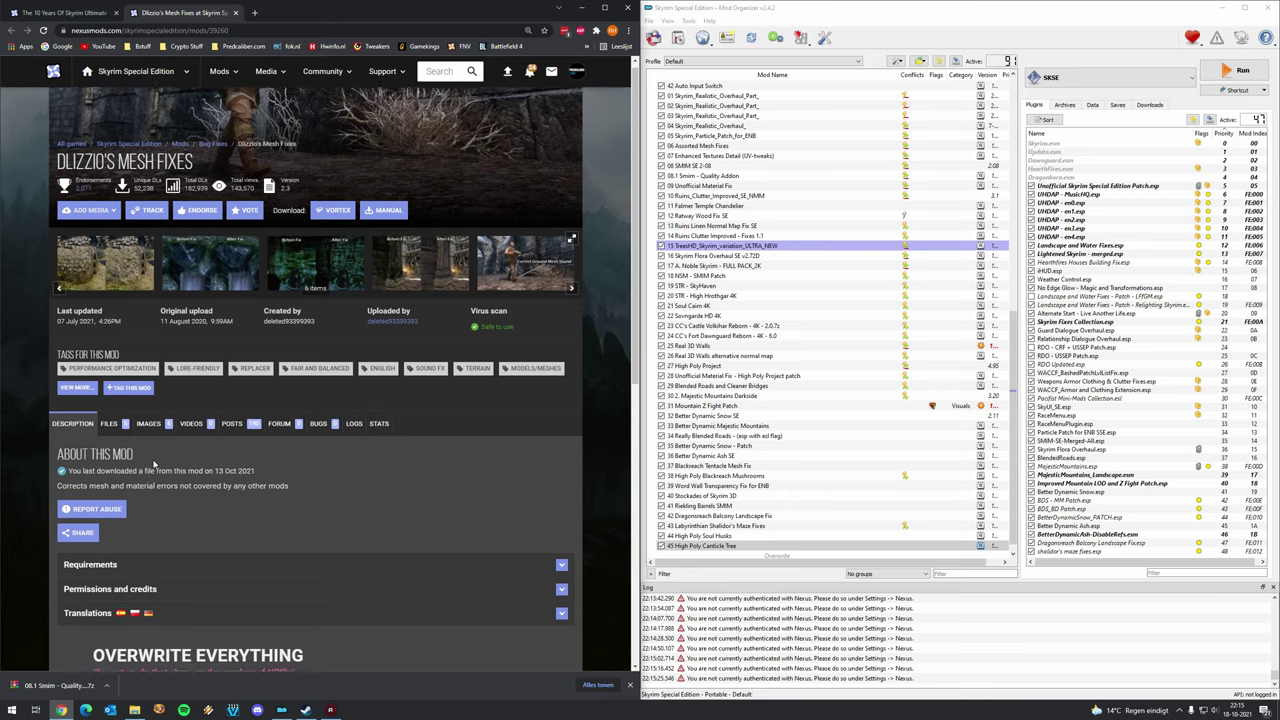
scroll(214, 403, "down", 1)
key("ctrl+shift+Tab")
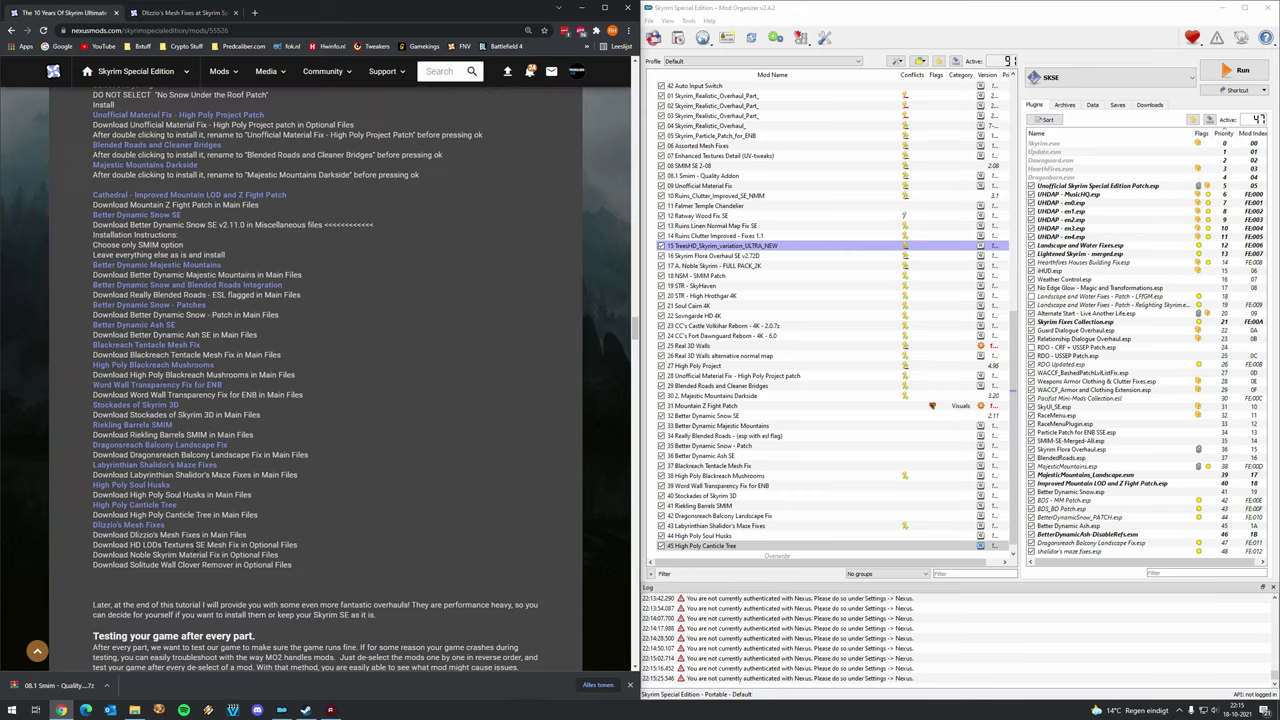
left_click(163, 13)
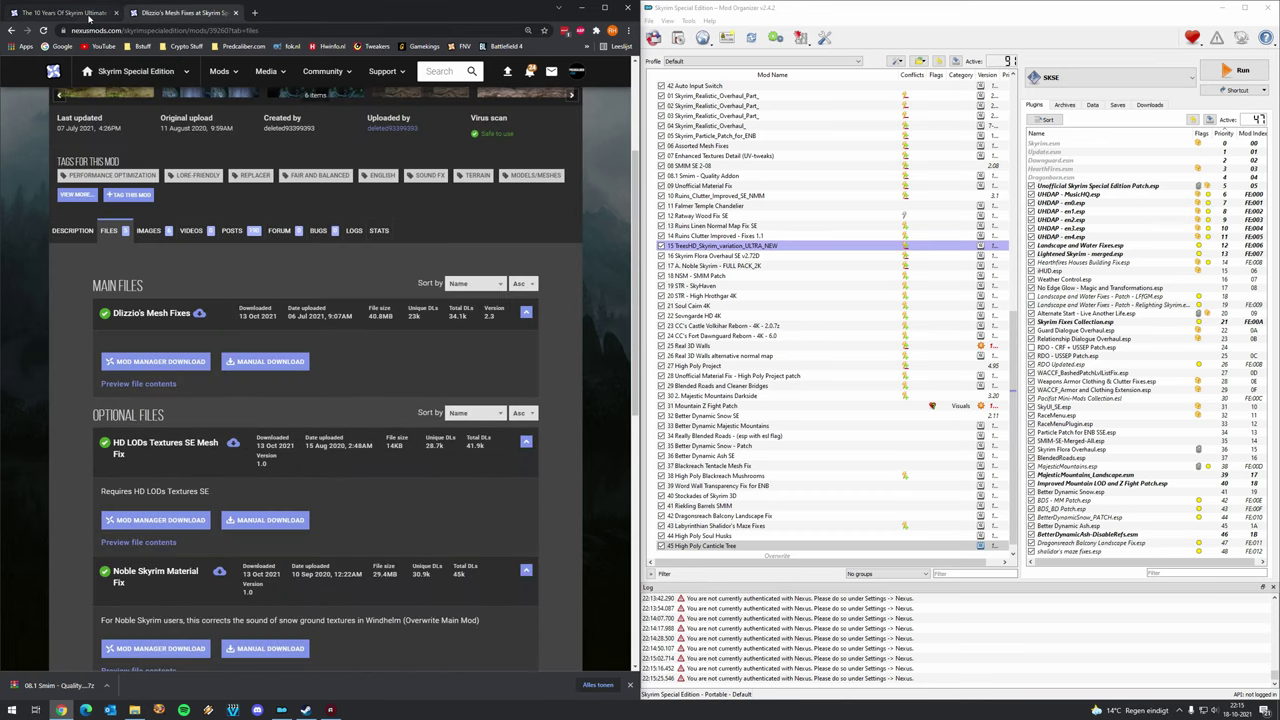
key("ctrl+shift+Tab")
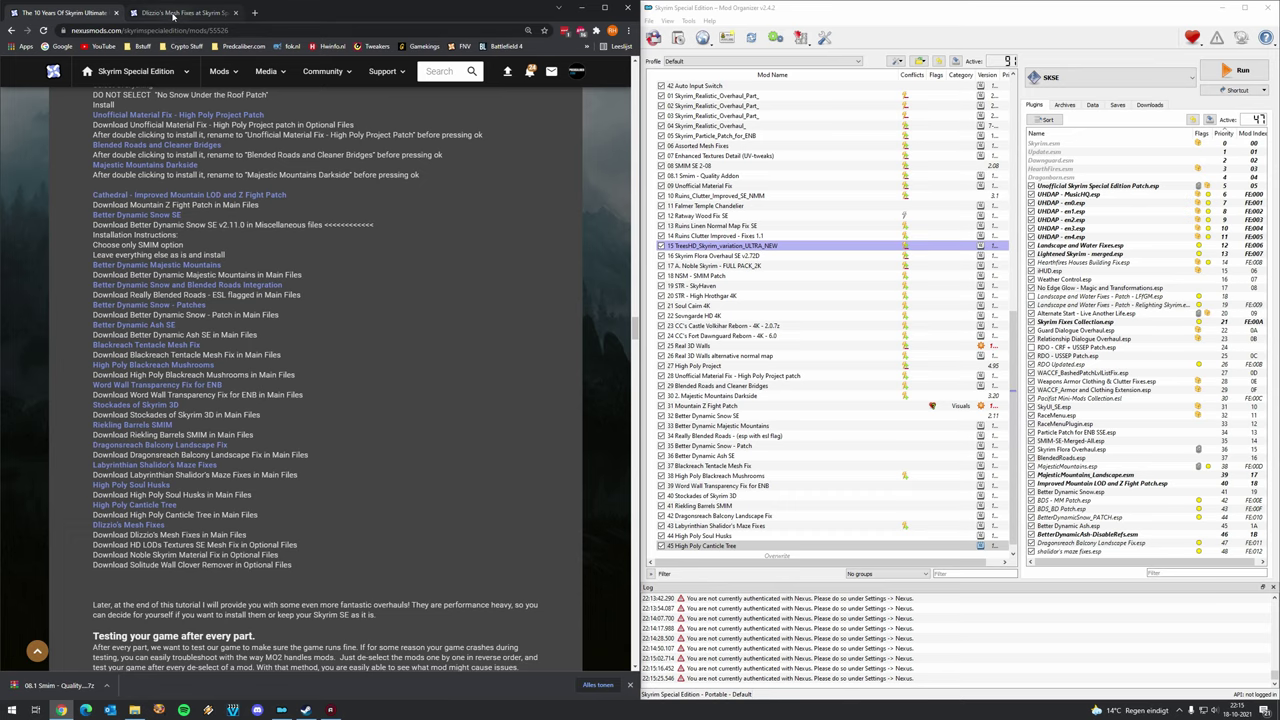
left_click(173, 13)
scroll(181, 500, "down", 1)
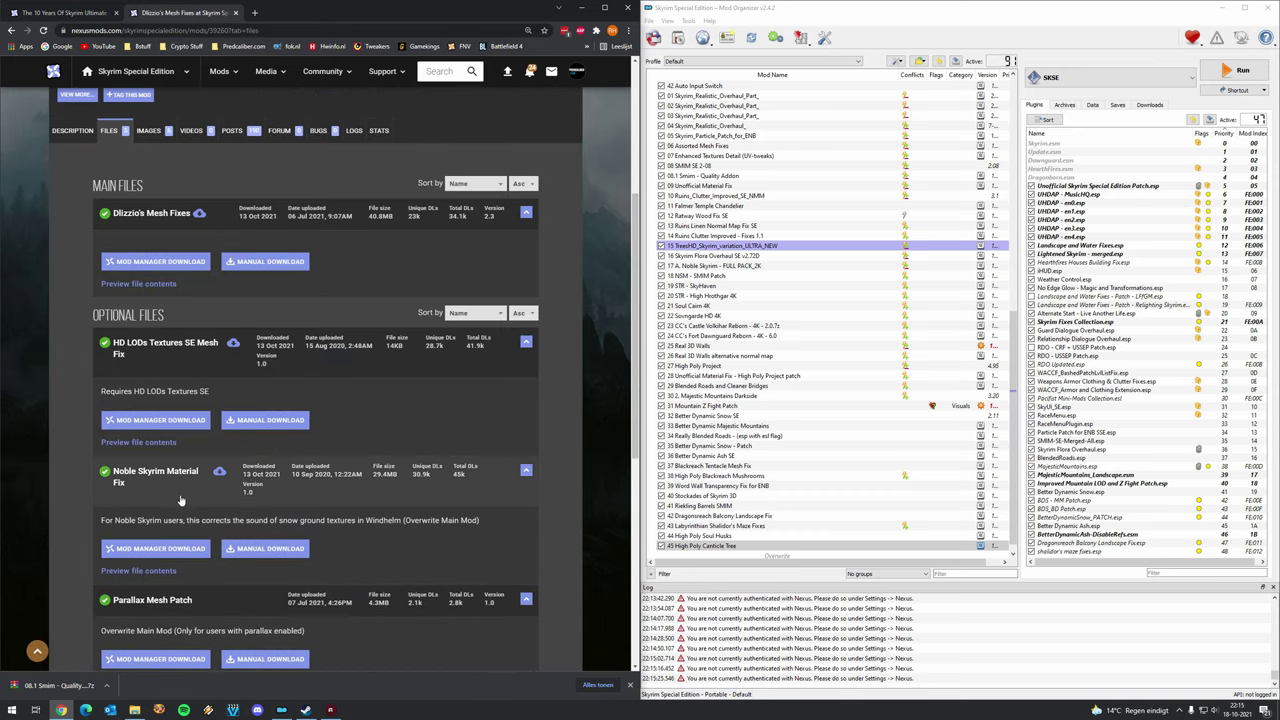
left_click(85, 13)
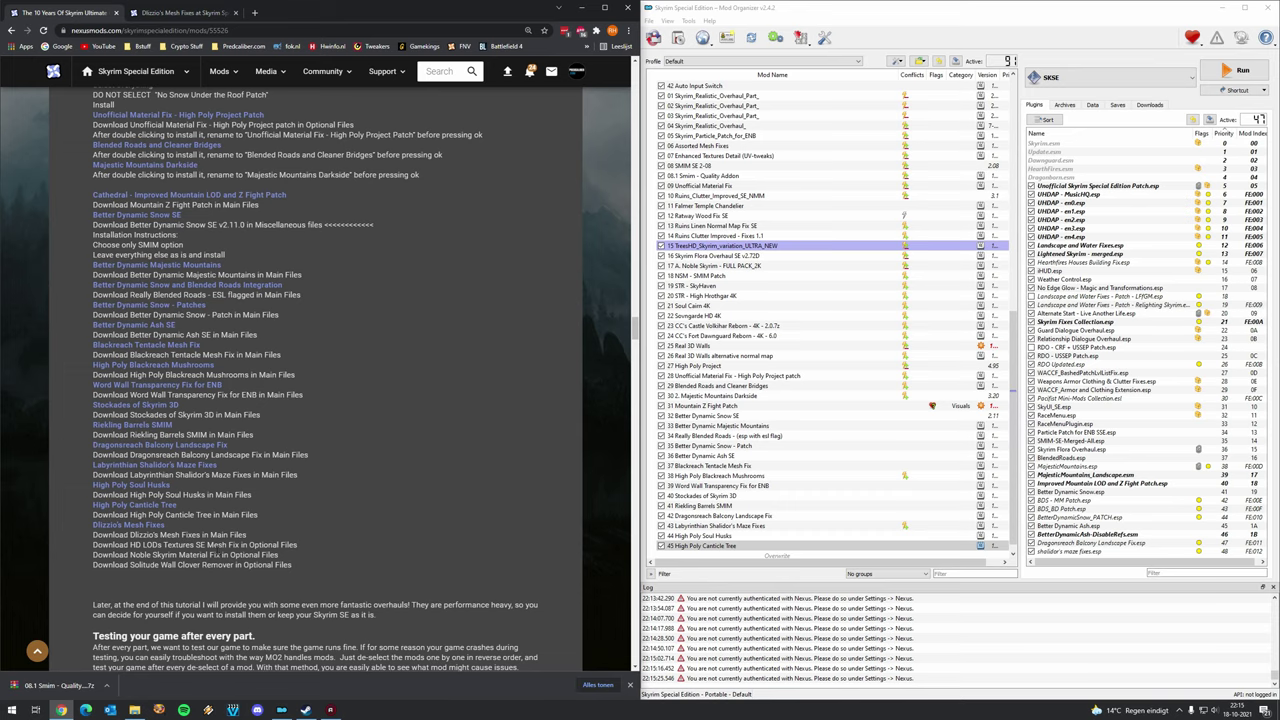
left_click(172, 12)
scroll(203, 487, "down", 3)
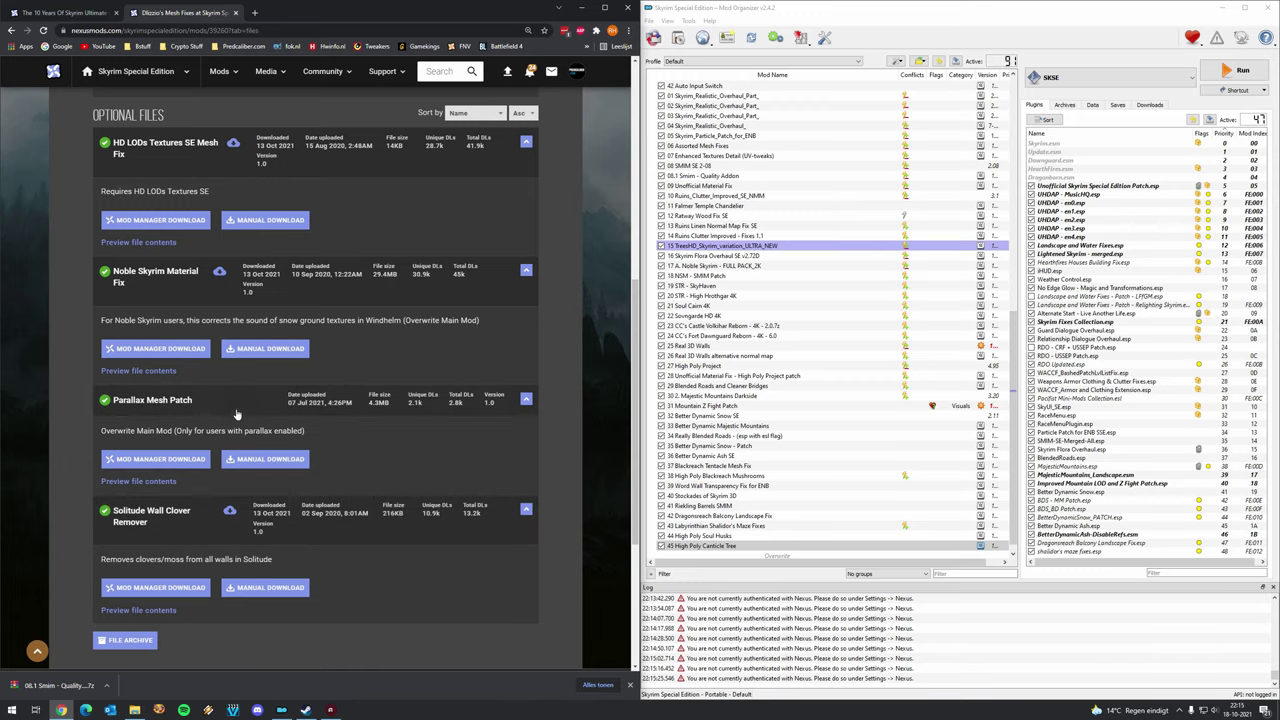
scroll(187, 300, "up", 2)
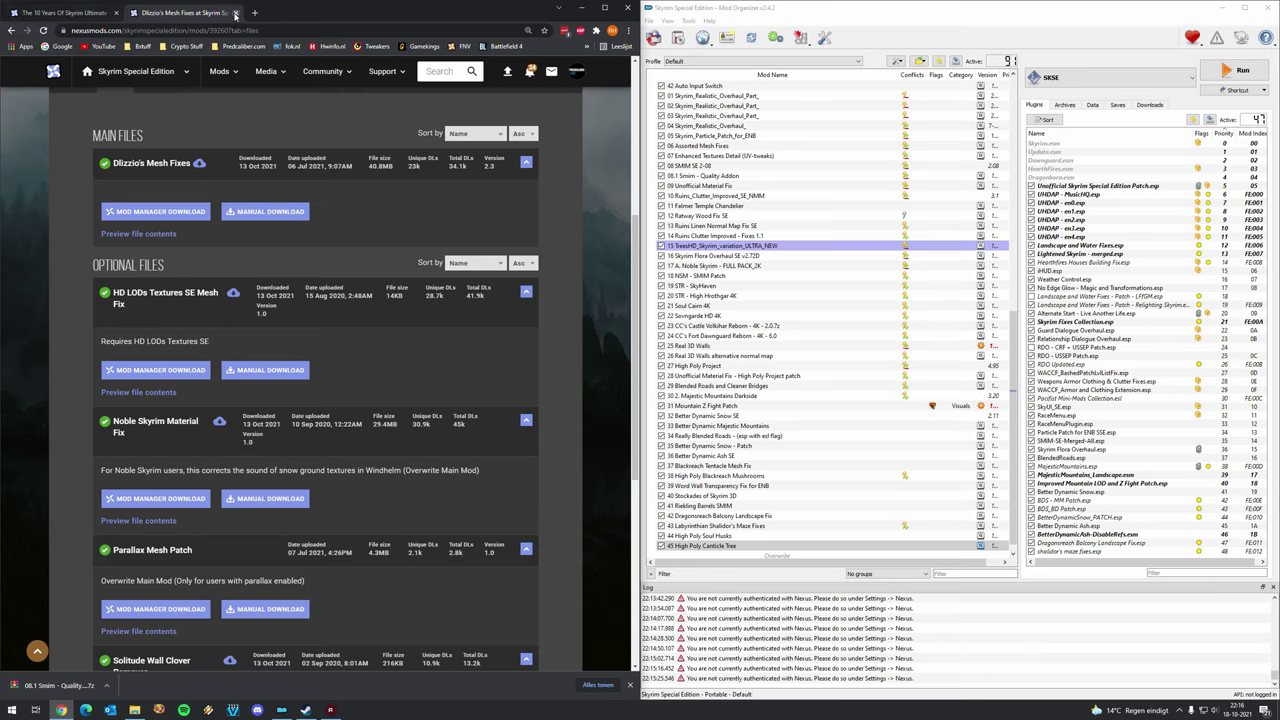
left_click(237, 13)
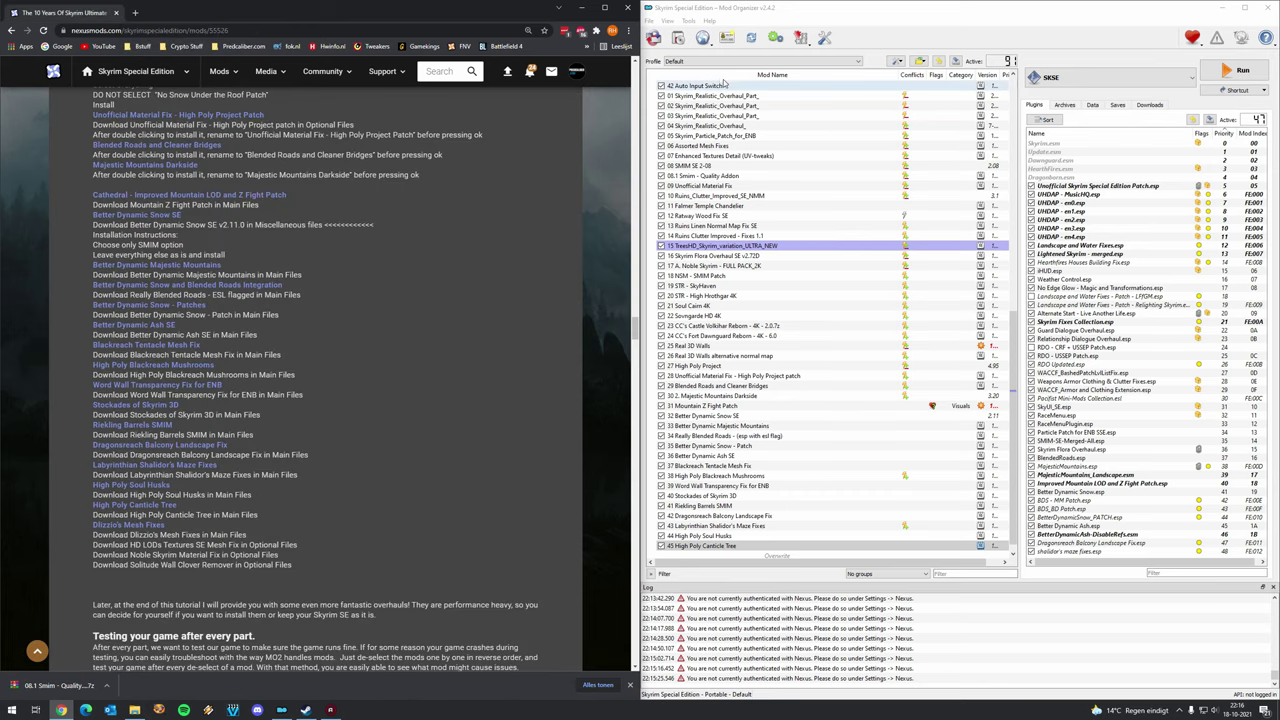
Install Dlizzio's Mesh Fixes (enabled) and HD LODs Textures SE Mesh Fix as mods 46 and 47.
left_click(653, 37)
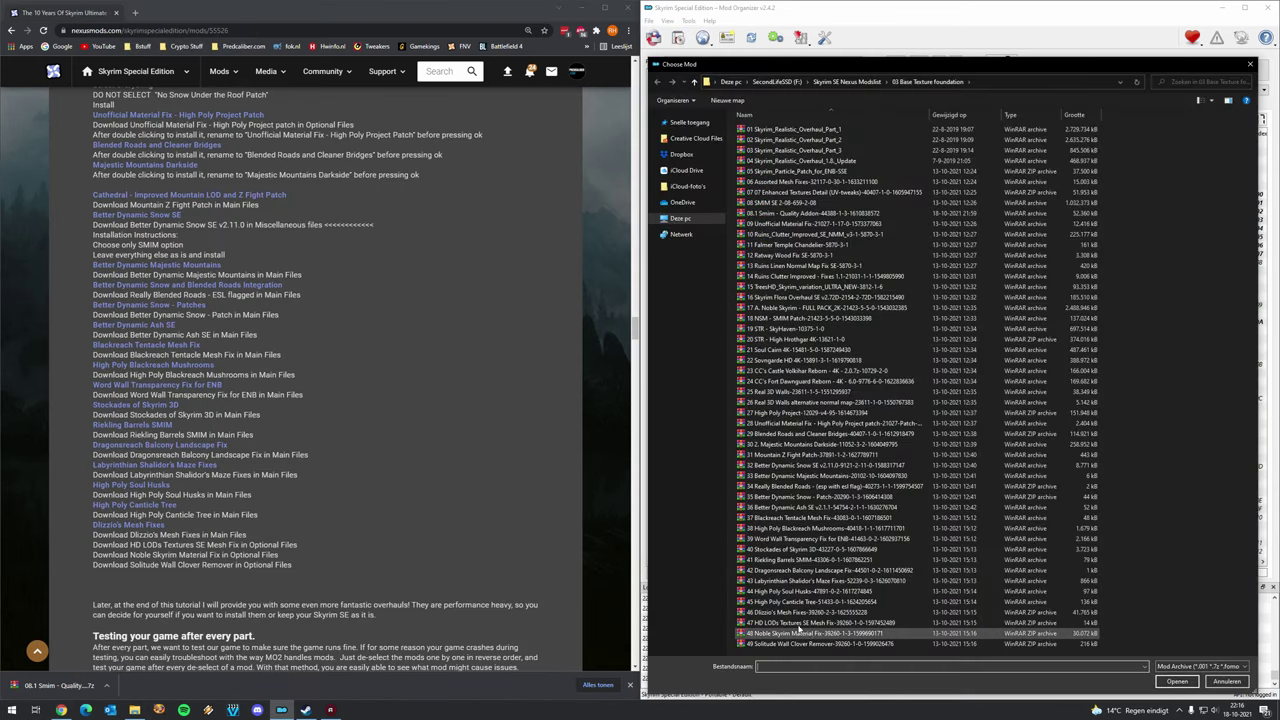
double_click(829, 612)
left_click(883, 365)
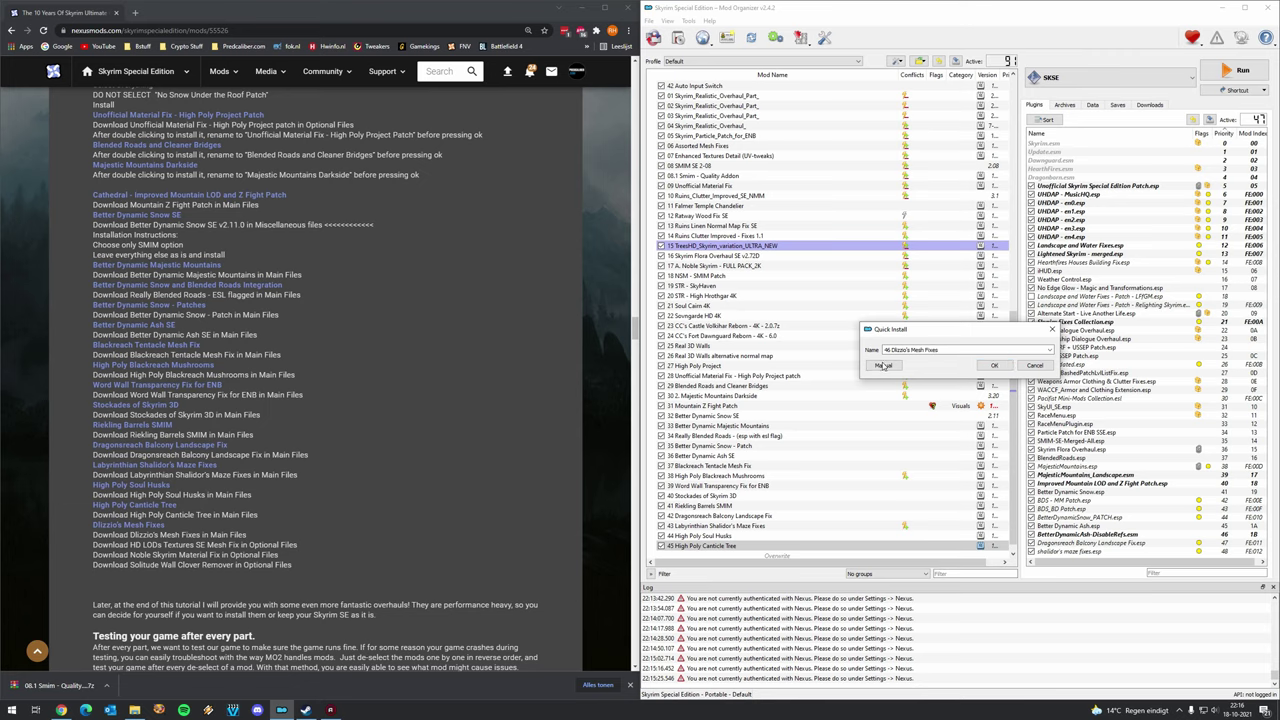
left_click(1024, 448)
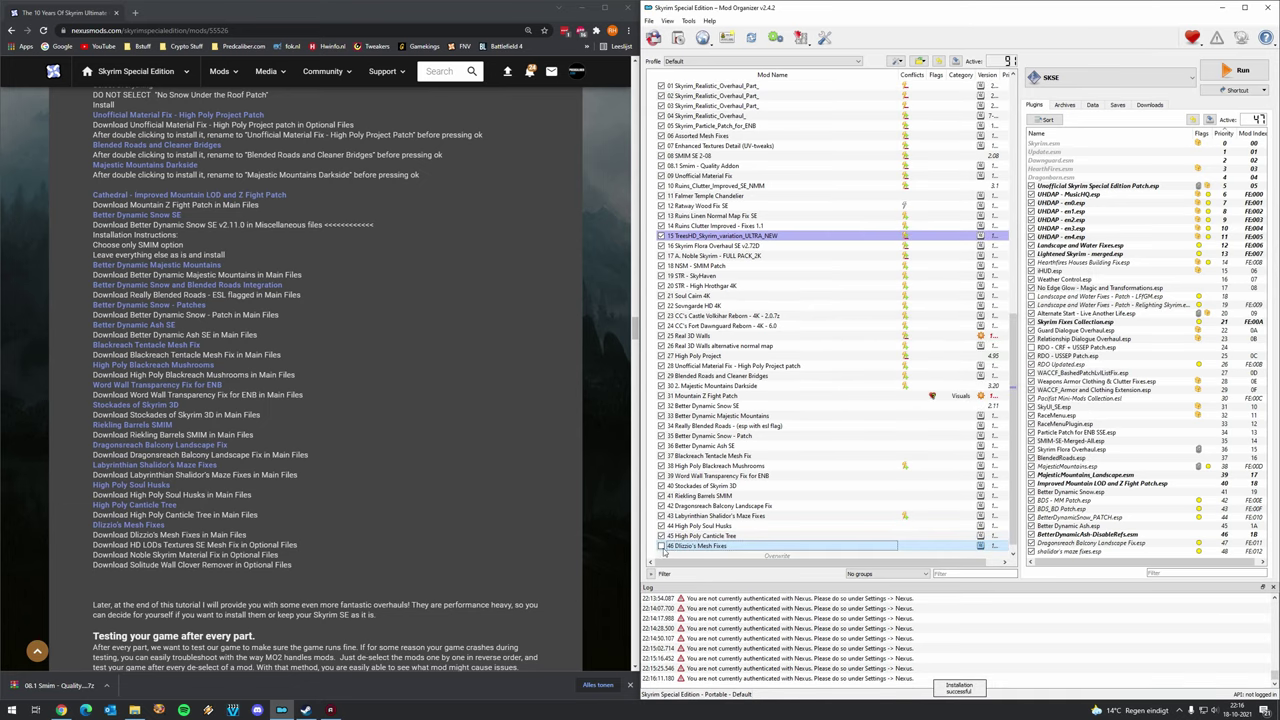
left_click(661, 546)
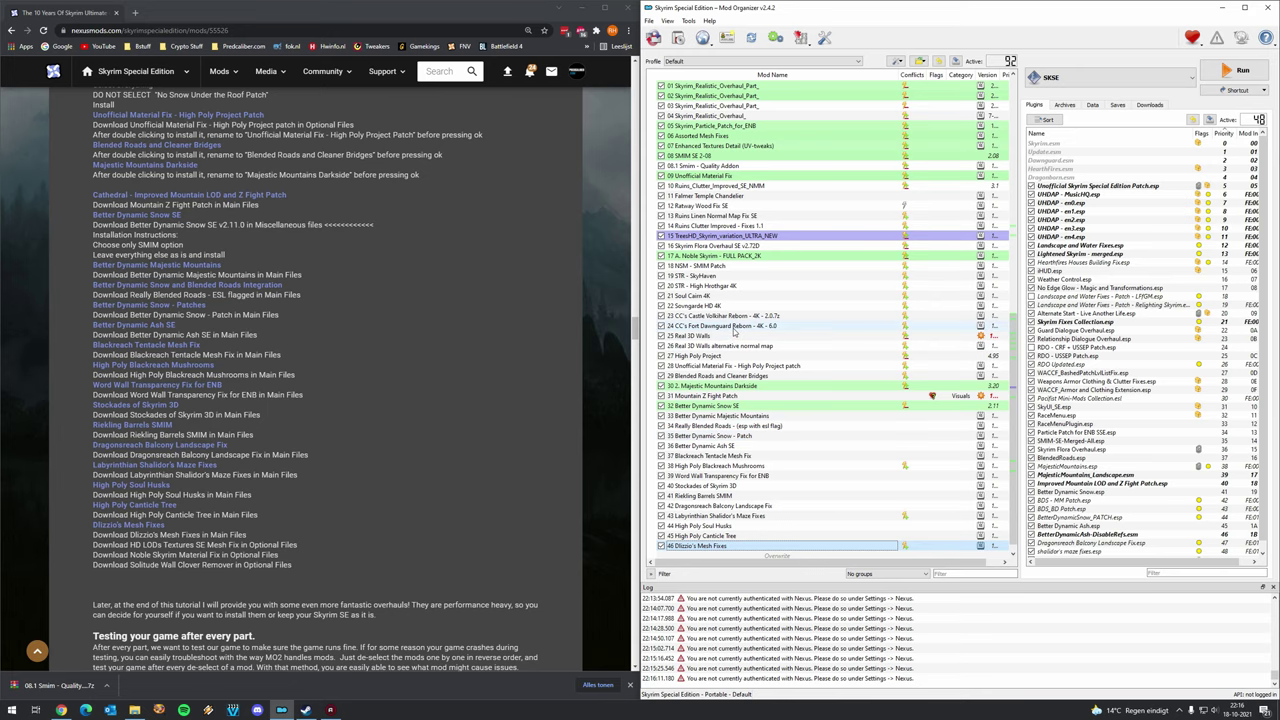
left_click(678, 40)
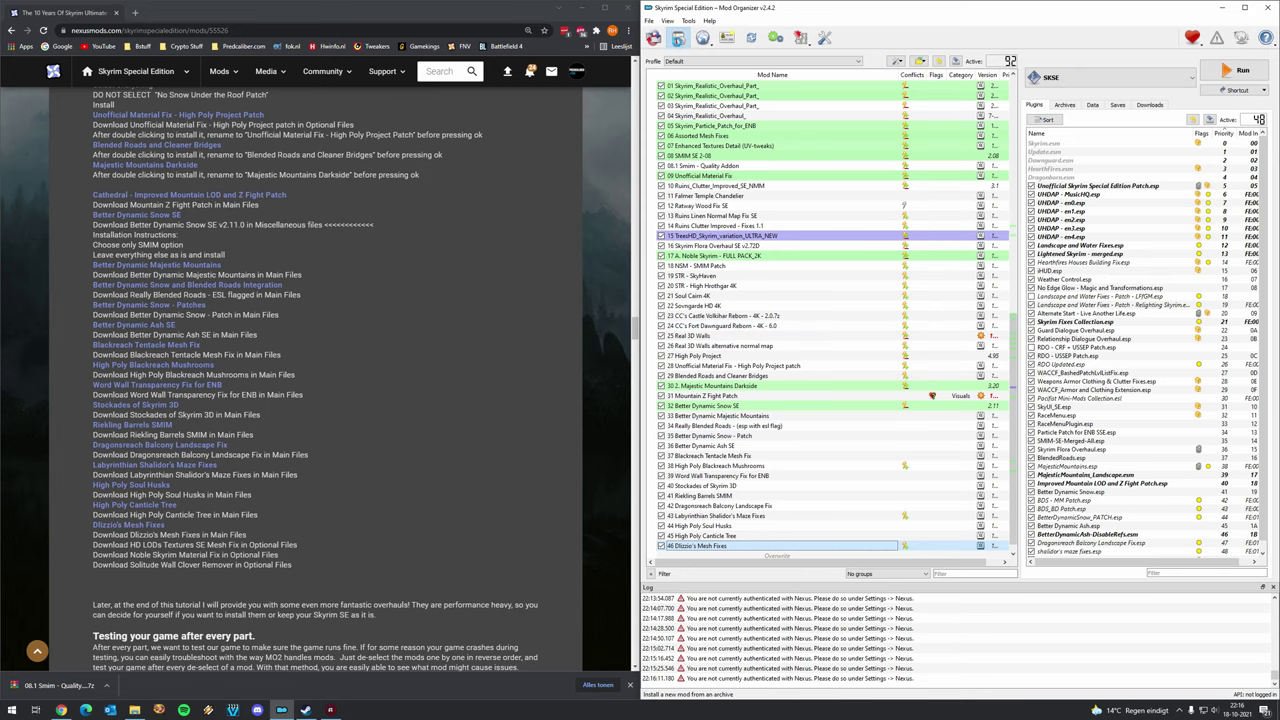
double_click(800, 623)
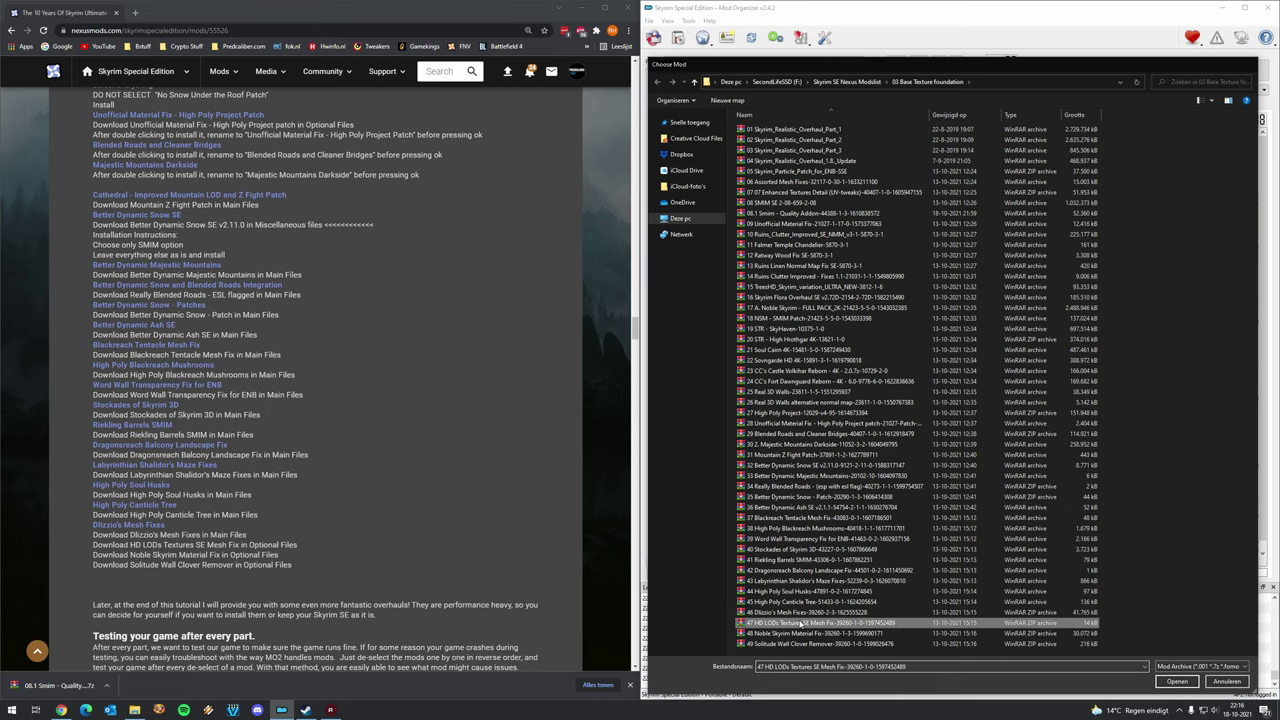
left_click(1024, 447)
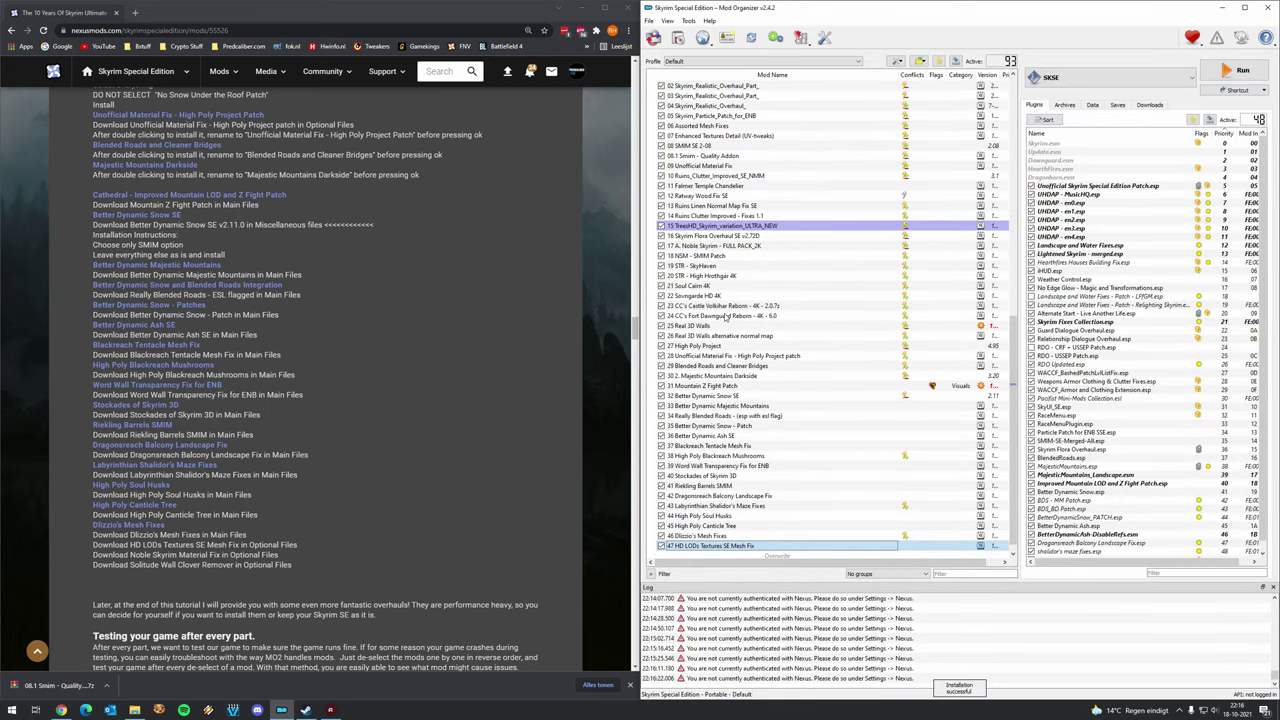
Manually install Noble Skyrim Material Fix and Solitude Wall Clover Remover as mods 48 and 49.
left_click(678, 40)
double_click(805, 633)
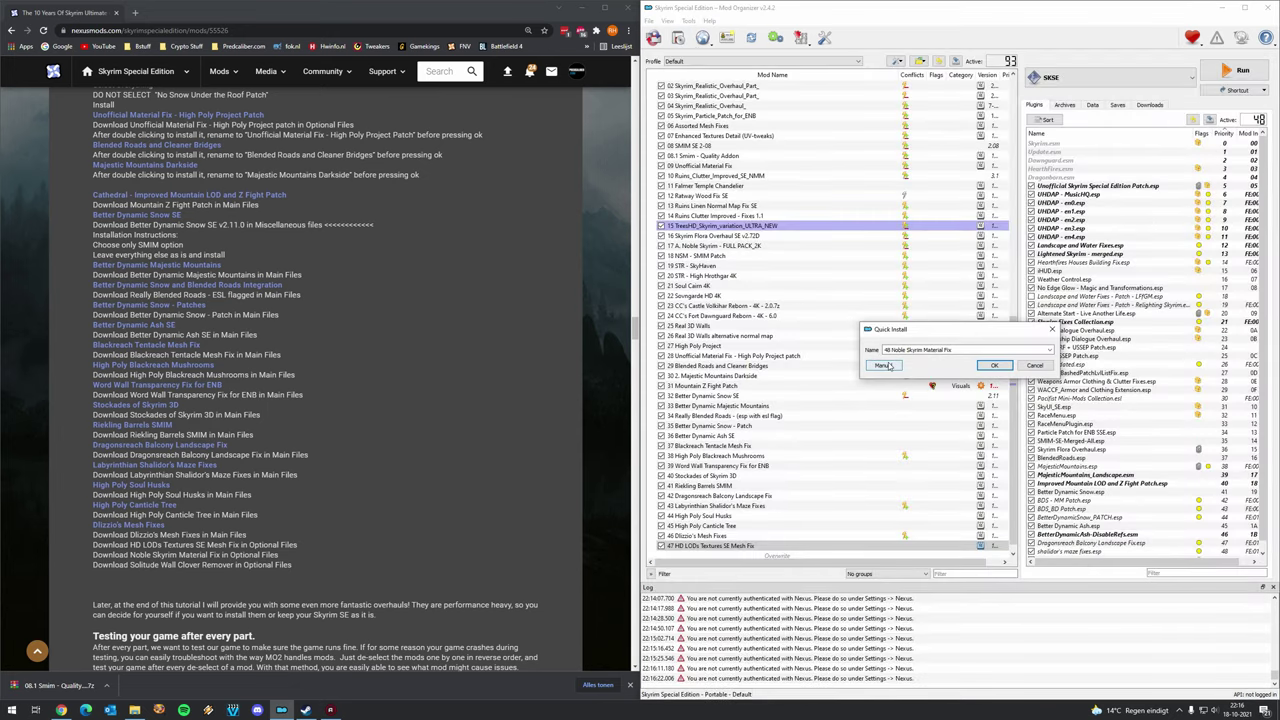
left_click(882, 366)
left_click(1024, 447)
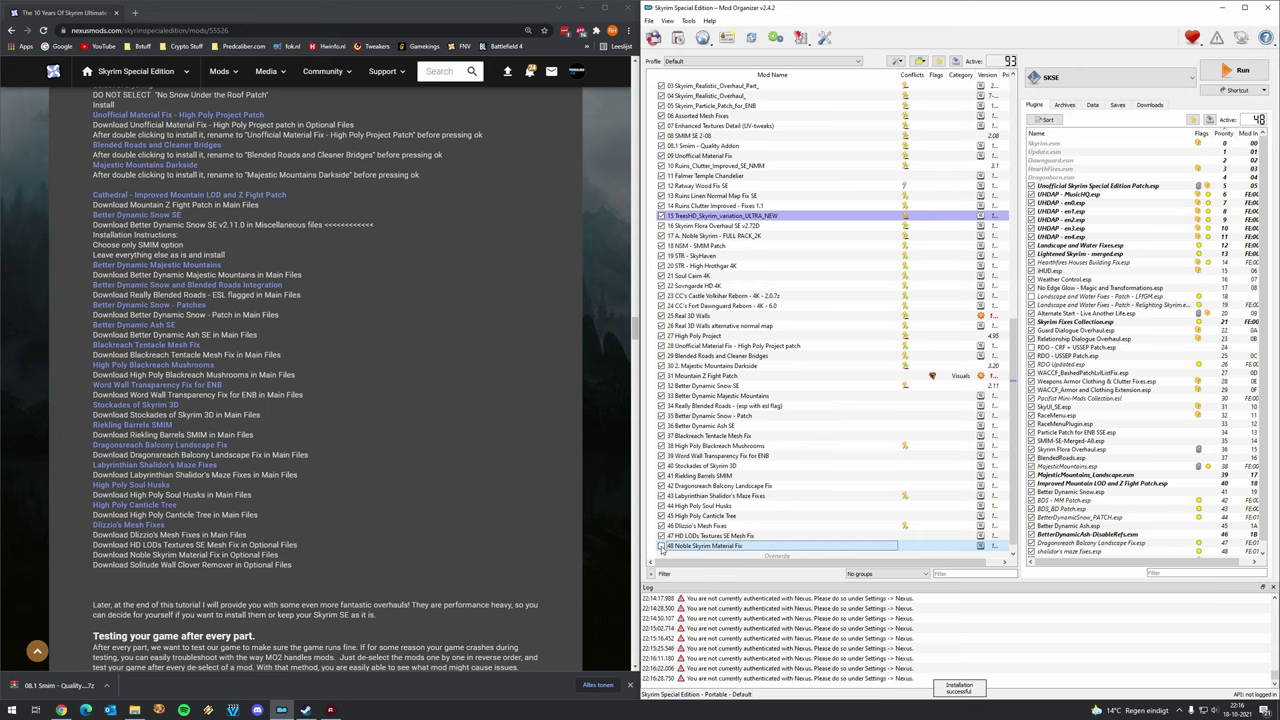
left_click(678, 40)
double_click(785, 644)
left_click(878, 368)
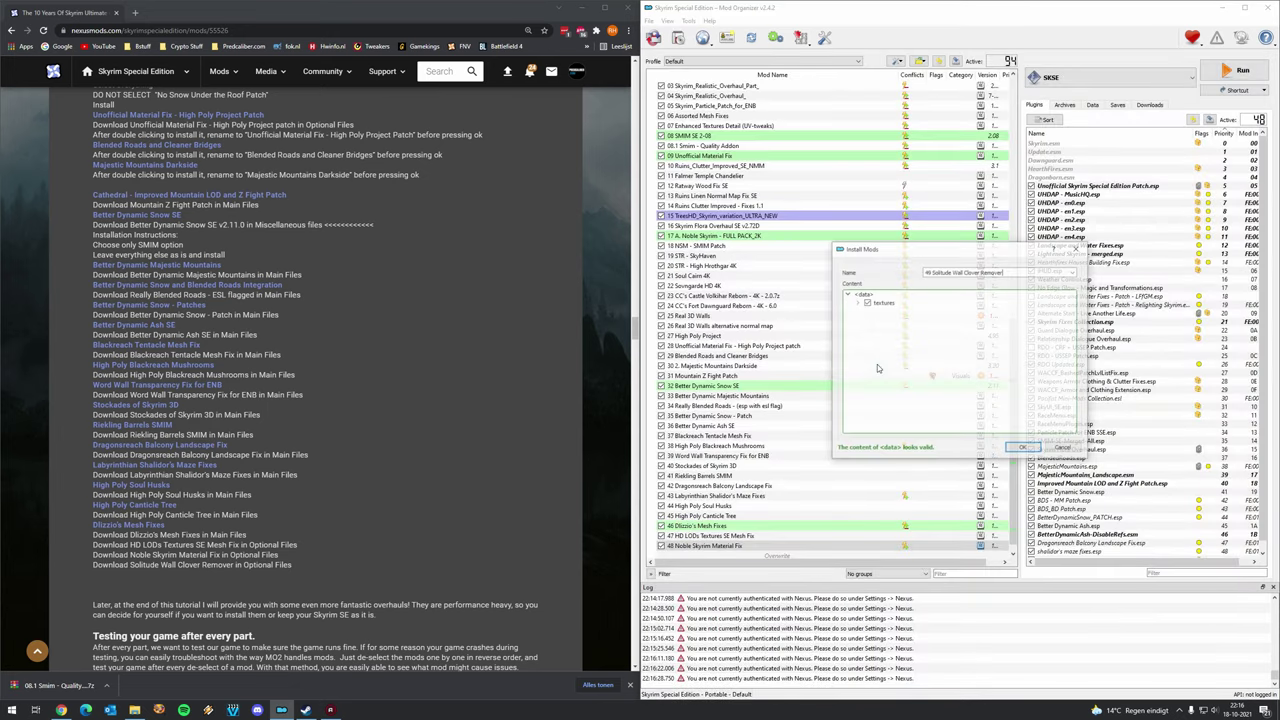
left_click(1024, 447)
left_click_drag(903, 563, 919, 563)
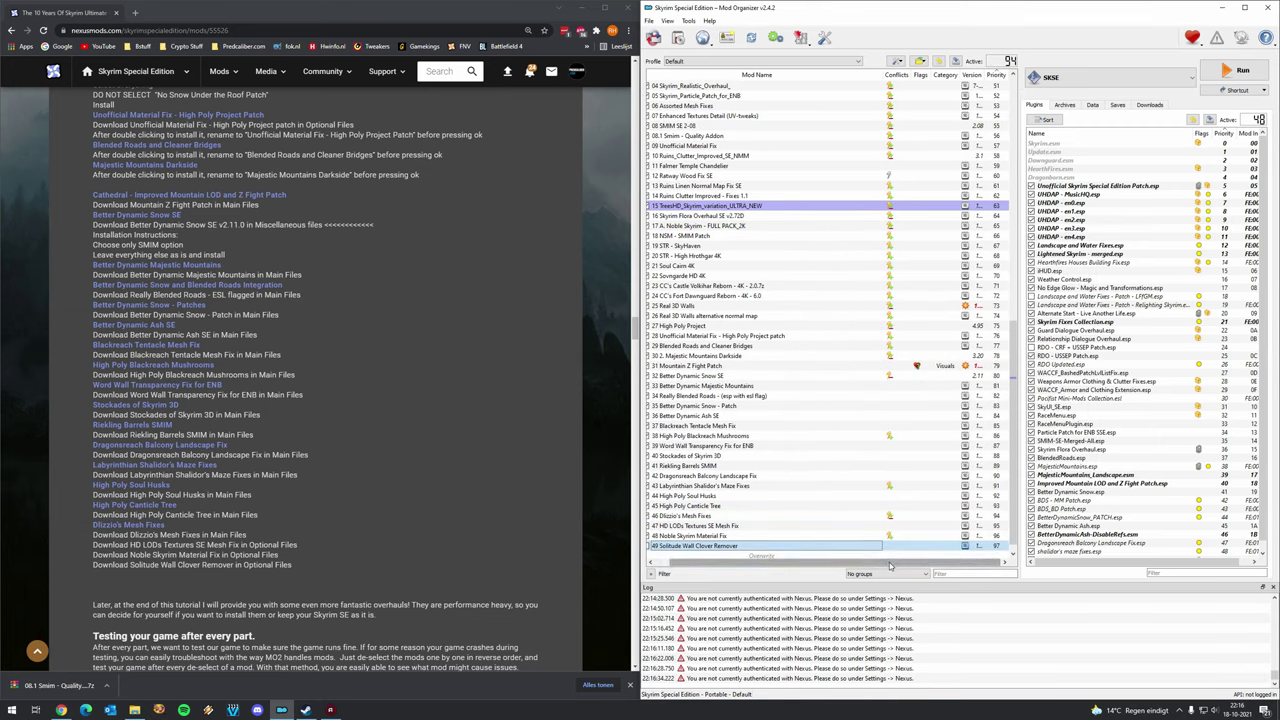
left_click_drag(889, 566, 873, 566)
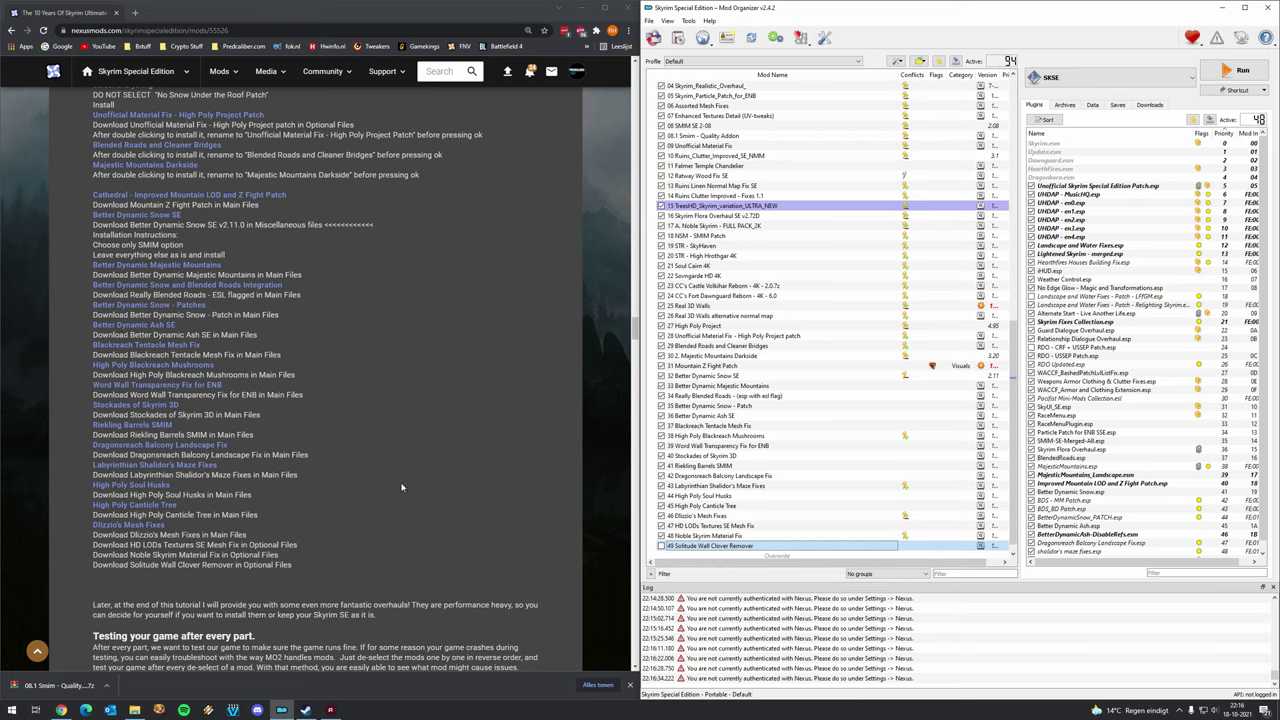
left_click(352, 497)
Enable mod 49, Solitude Wall Clover Remover, bringing the active mod count to 95.
scroll(346, 493, "down", 1)
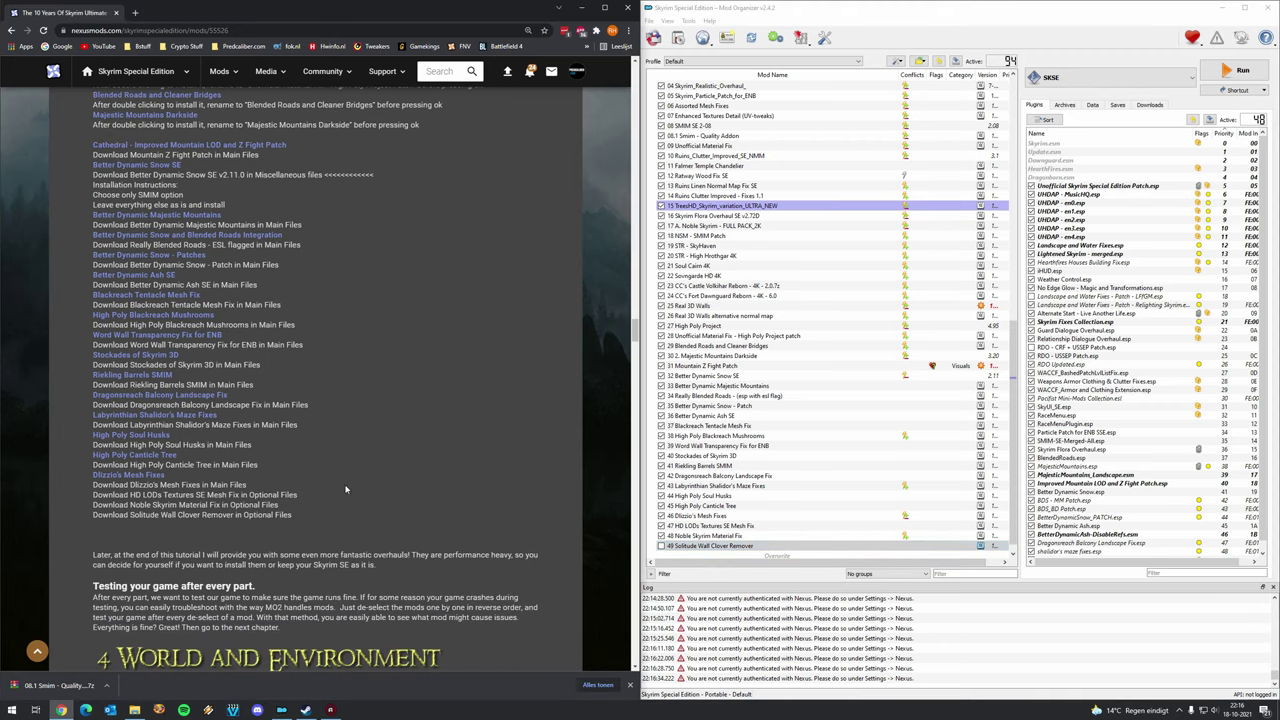
scroll(342, 480, "down", 1)
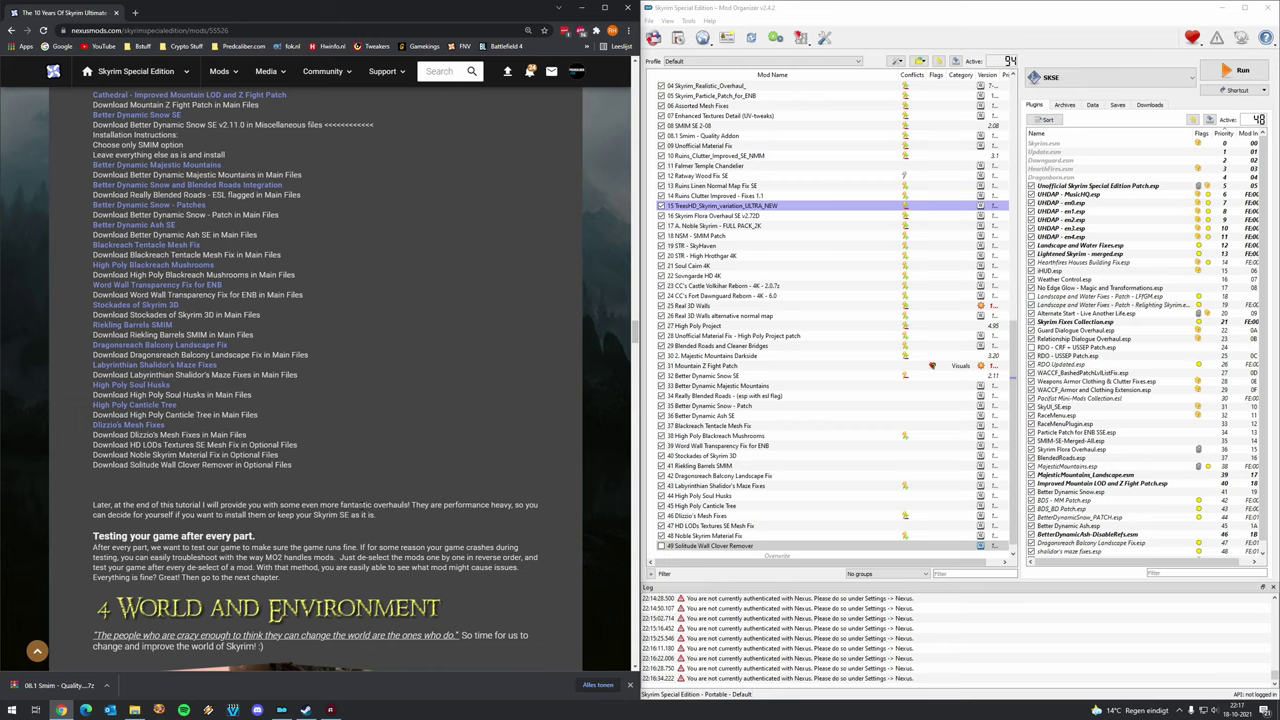
left_click(661, 546)
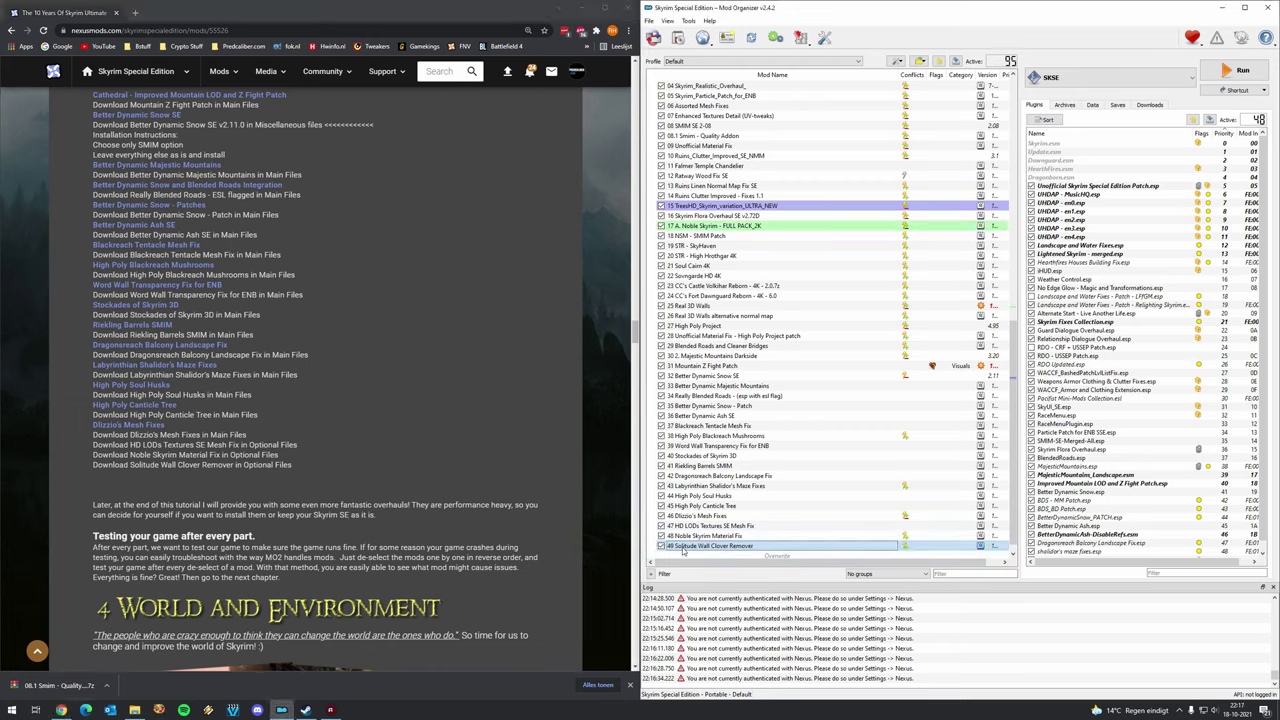